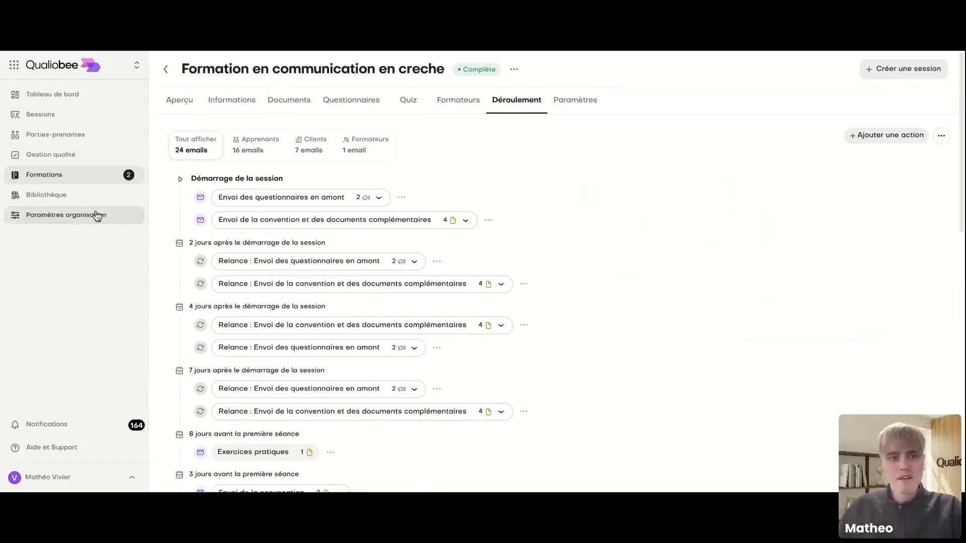
# Step: Create a new training manually from the Formations list and name it "Formation test"
pyautogui.click(96, 177)
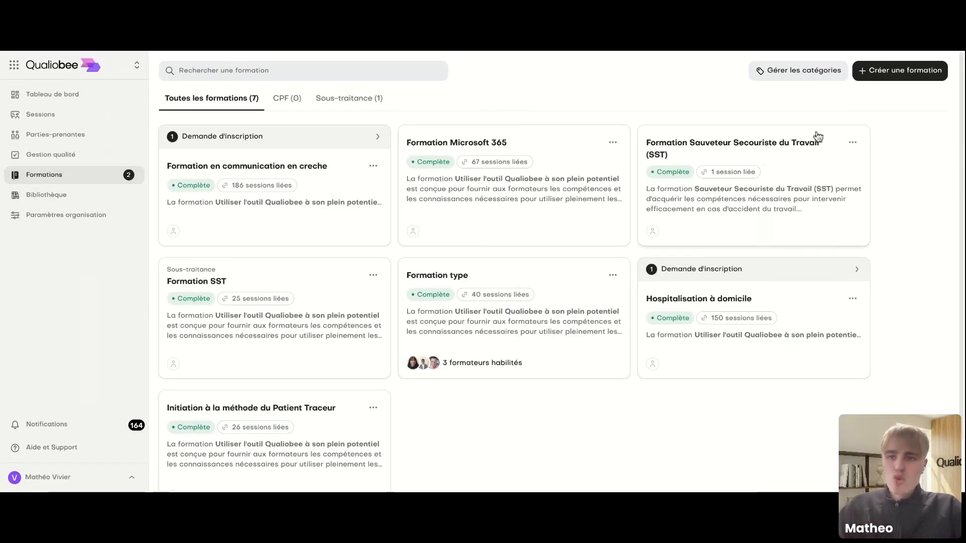
pyautogui.click(865, 70)
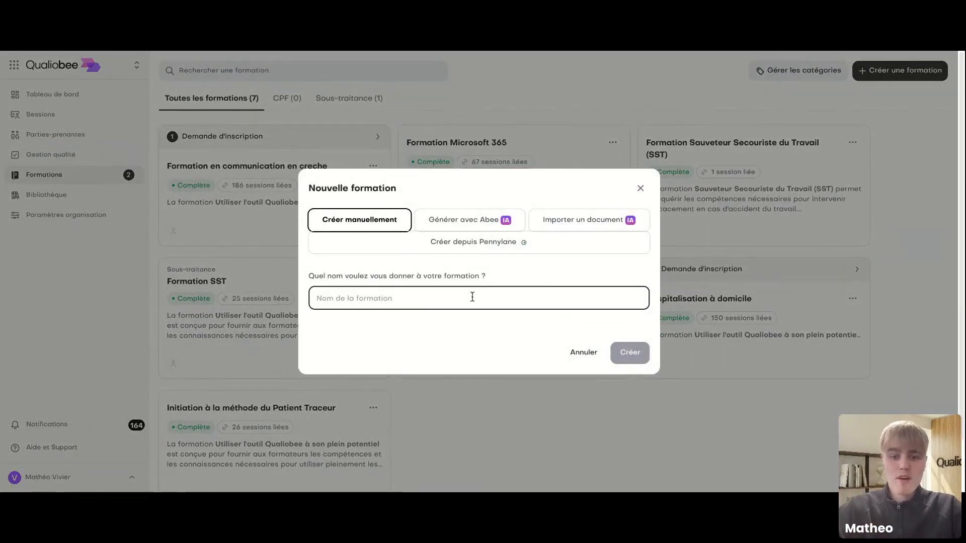
pyautogui.write('Créer')
pyautogui.press('BackSpace')
pyautogui.press('BackSpace')
pyautogui.press('BackSpace')
pyautogui.press('BackSpace')
pyautogui.press('BackSpace')
pyautogui.write('Formation test')
pyautogui.press('Return')
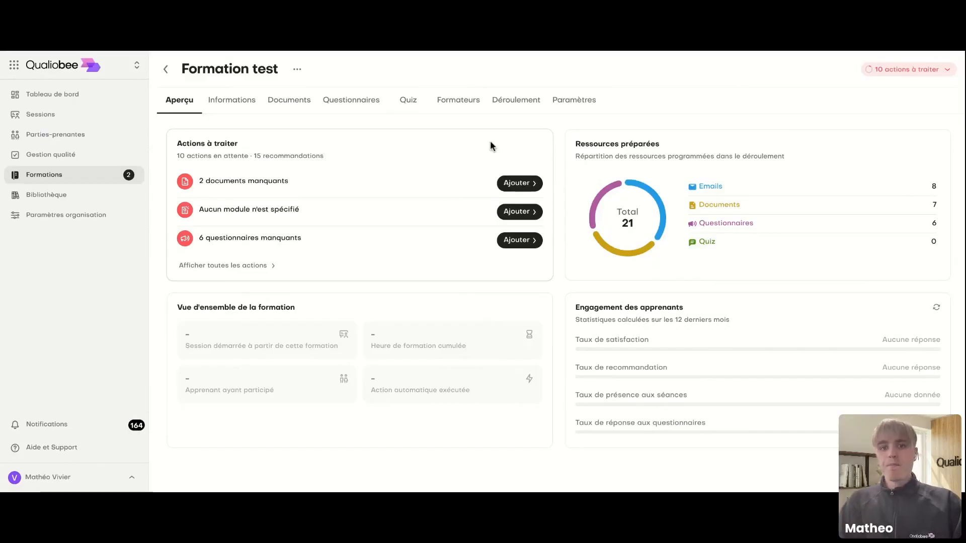
# Step: Open the Déroulement of Formation test and expand the attachments of the convention email scheduled 7 days before the first séance
pyautogui.click(508, 100)
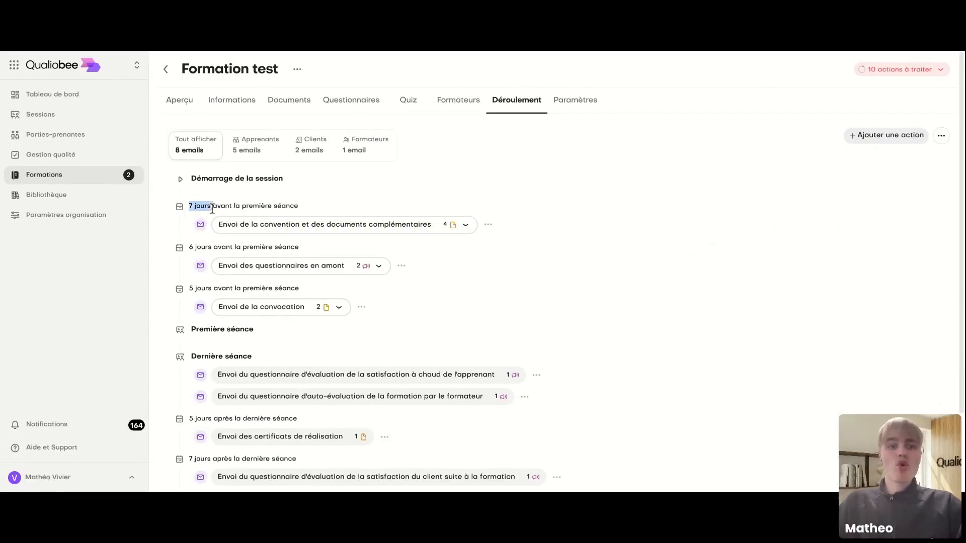
pyautogui.moveTo(186, 207); pyautogui.dragTo(293, 208)
pyautogui.click(312, 210)
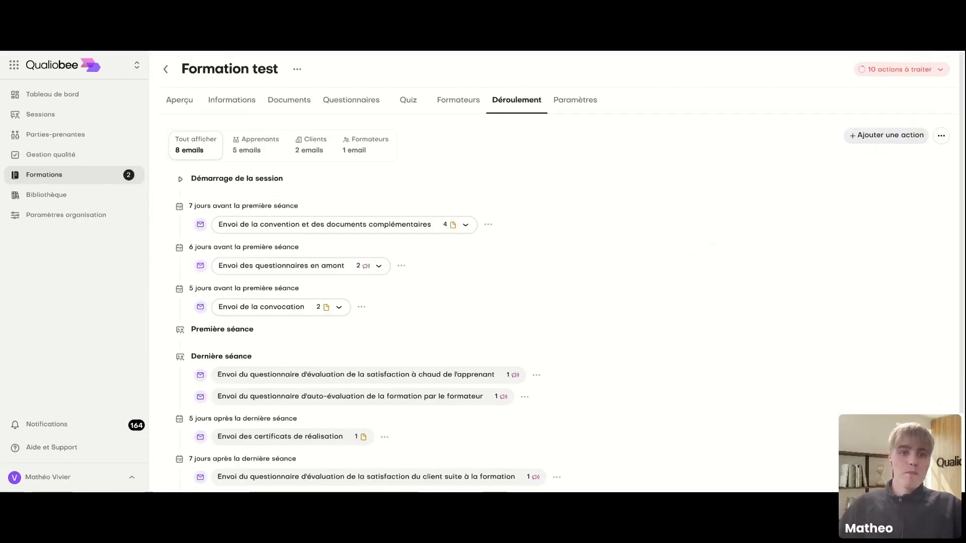
pyautogui.click(317, 227)
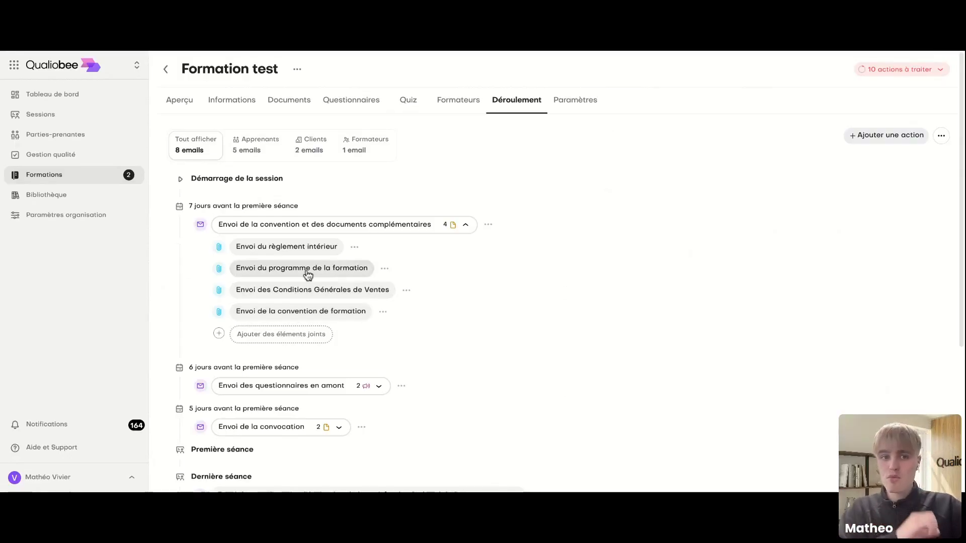
# Step: Examine the Programme de formation entry in the training's documents and compare it with the convention email's attachments in the Déroulement
pyautogui.click(291, 111)
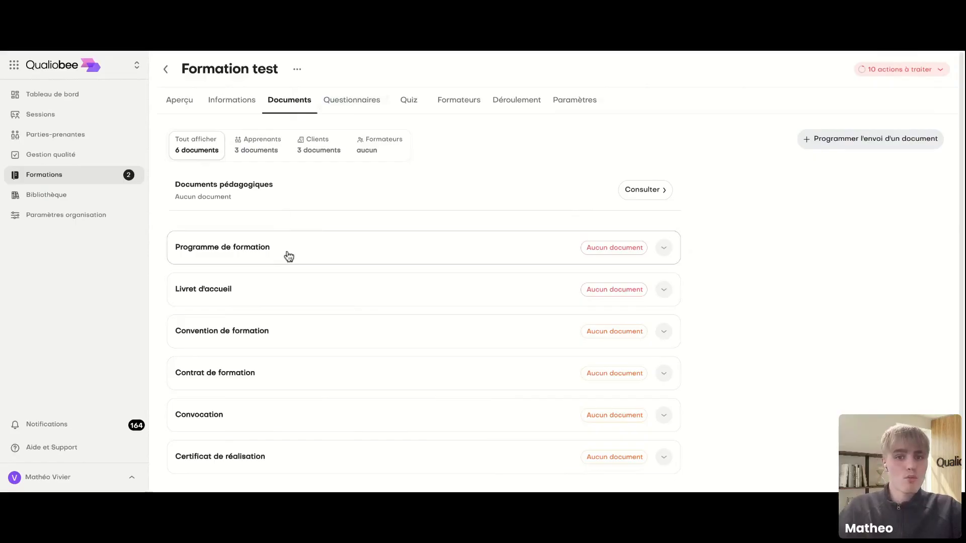
pyautogui.click(322, 257)
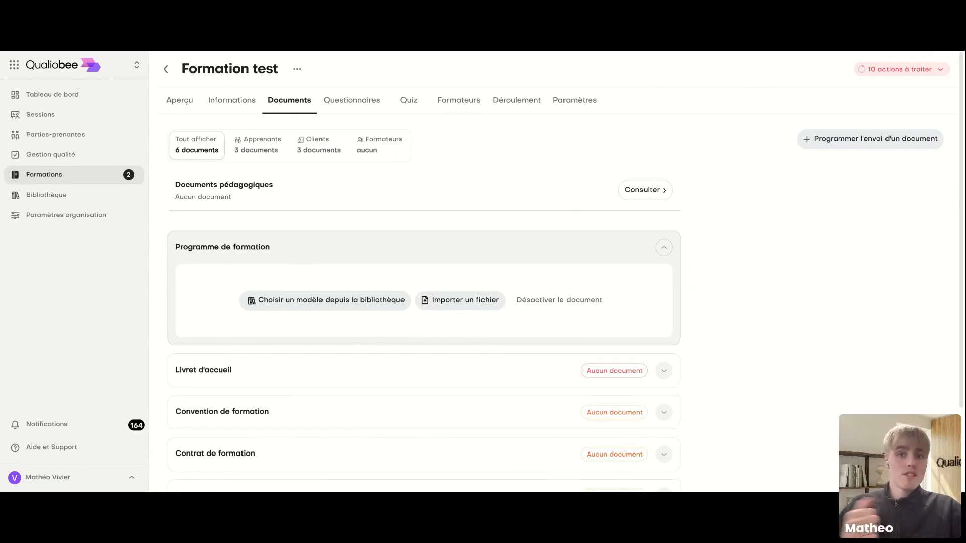
pyautogui.click(507, 104)
pyautogui.click(325, 225)
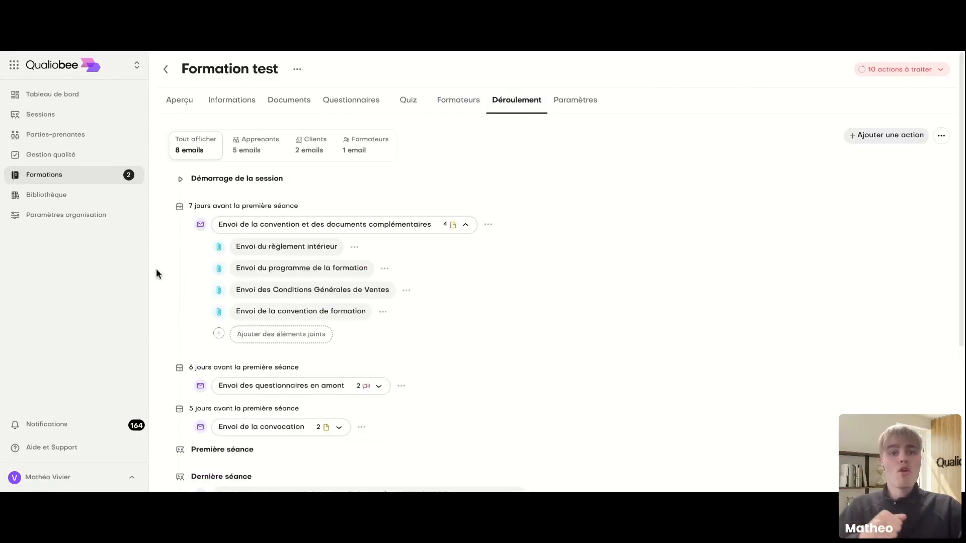
pyautogui.click(293, 114)
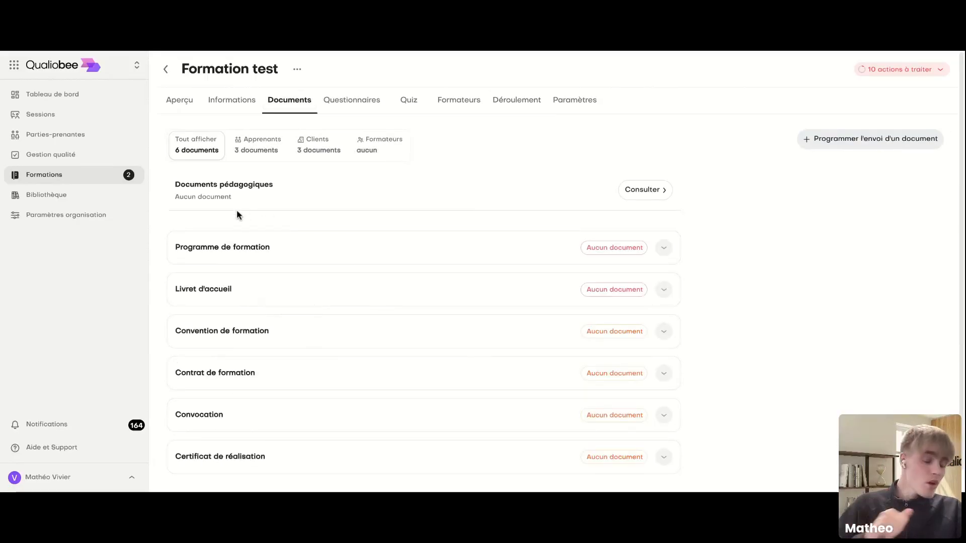
# Step: View the organisation's own documents in Paramètres organisation, expanding Conditions Générales de Vente and Règlement intérieur
pyautogui.click(82, 216)
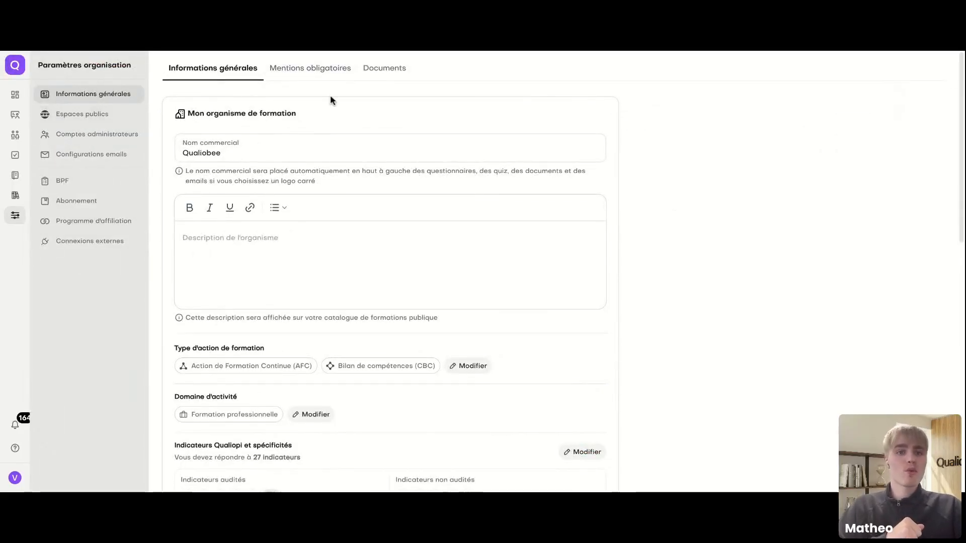
pyautogui.click(392, 77)
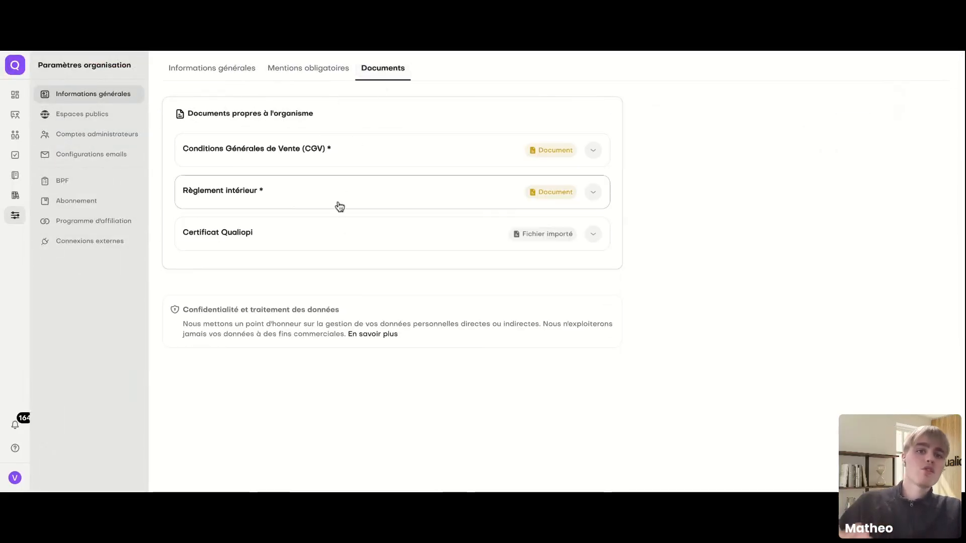
pyautogui.click(282, 165)
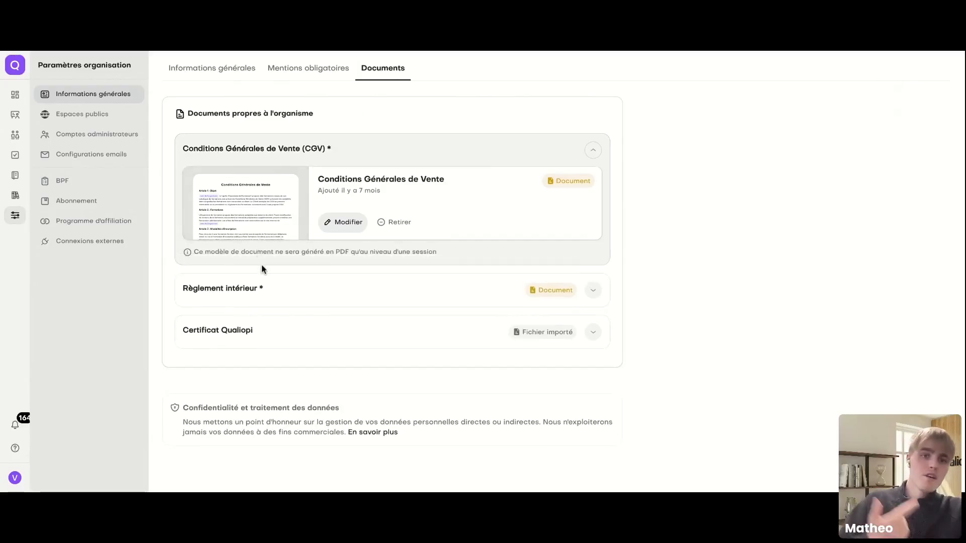
pyautogui.click(266, 293)
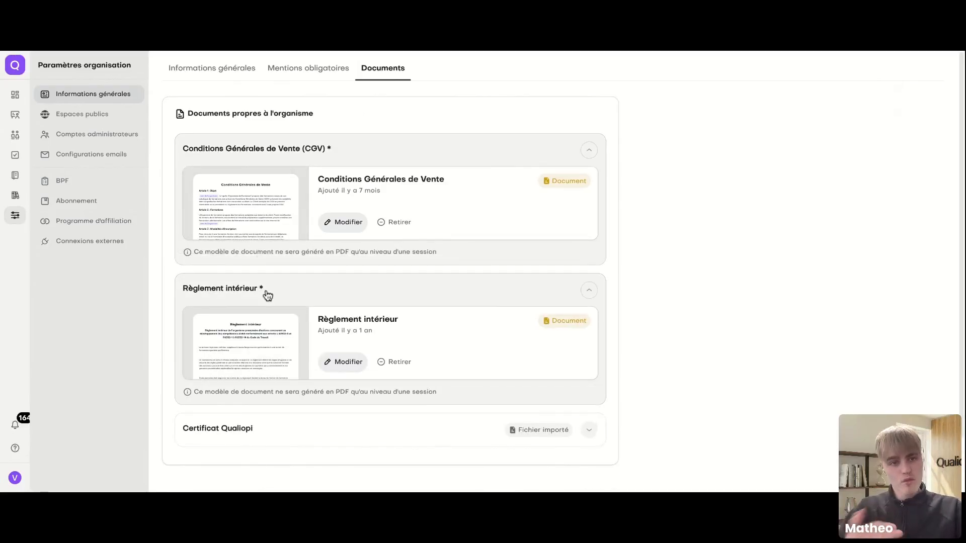
# Step: Return to the Déroulement of Formation test and expand the "Envoi des questionnaires en amont" email
pyautogui.click(17, 182)
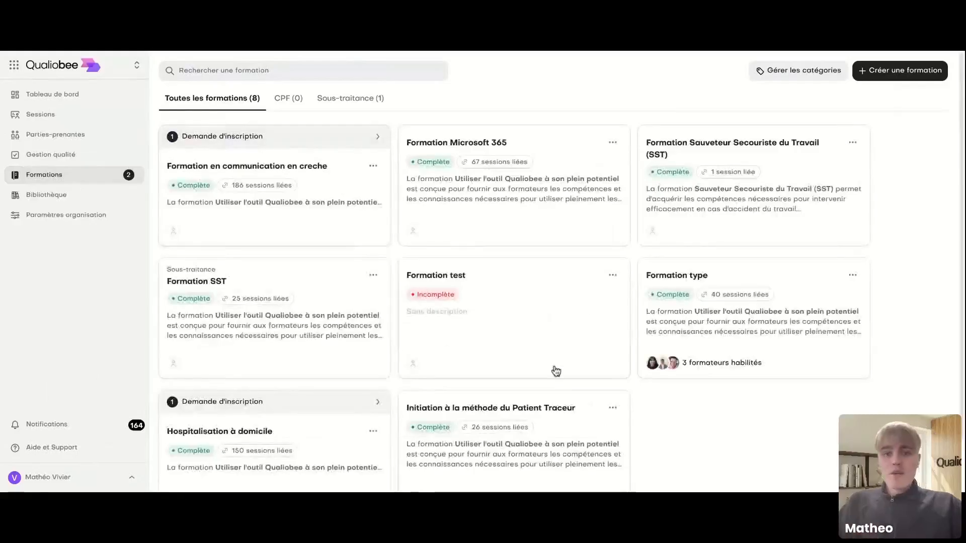
pyautogui.click(530, 344)
pyautogui.click(507, 111)
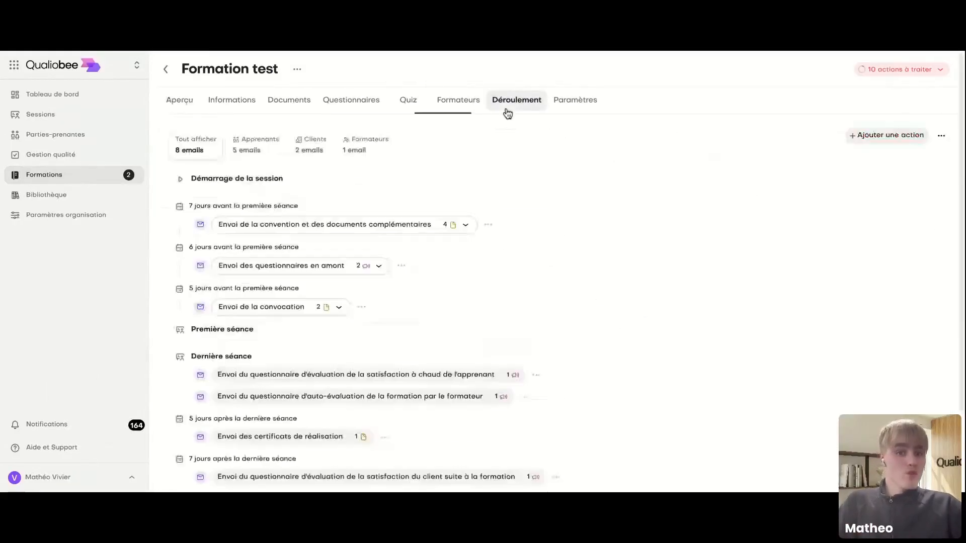
pyautogui.click(308, 267)
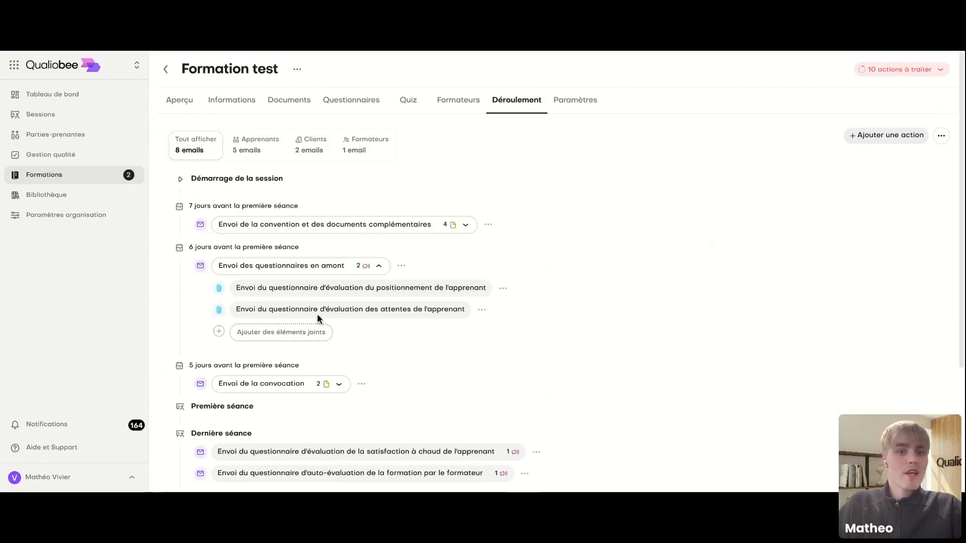
# Step: Open the training's questionnaires and expand the learner expectations and learner positioning evaluations to view their model options
pyautogui.click(360, 102)
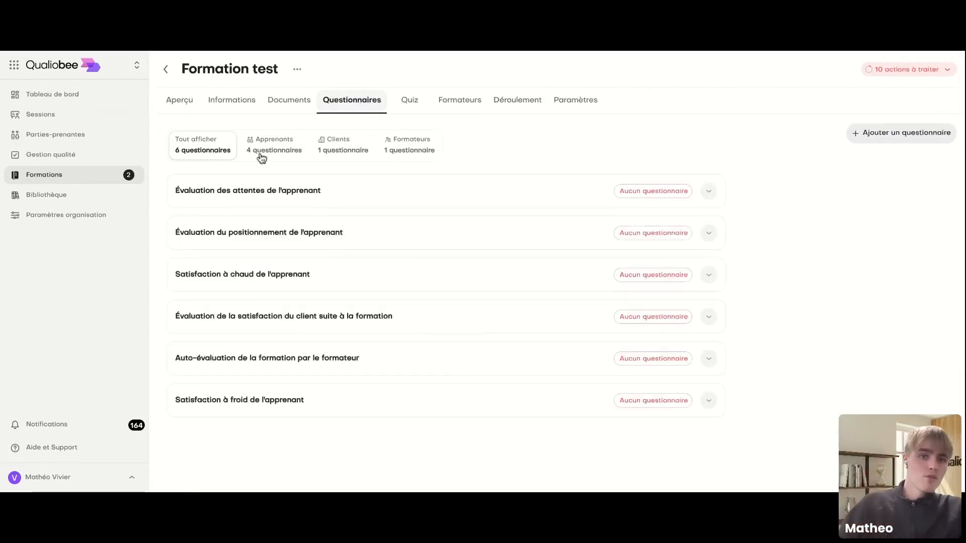
pyautogui.click(306, 200)
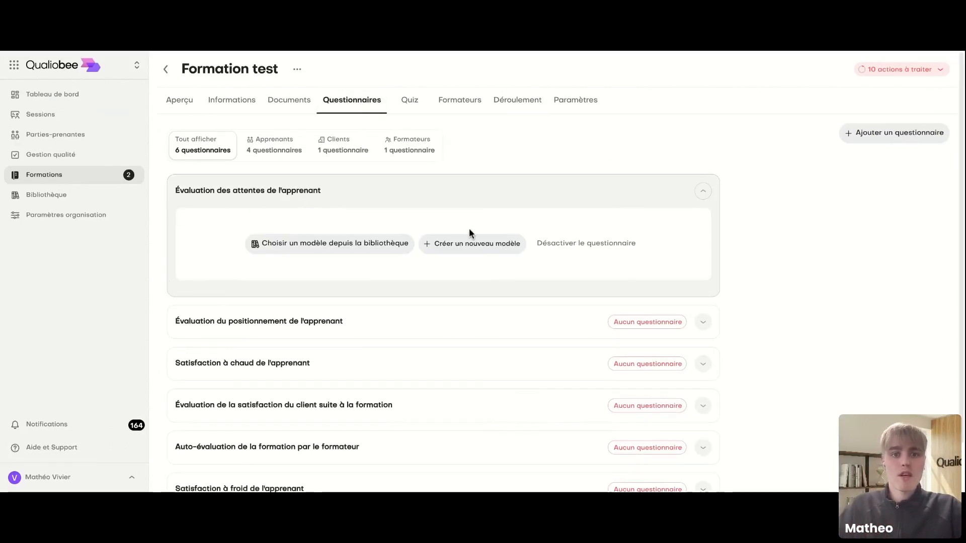
pyautogui.click(240, 324)
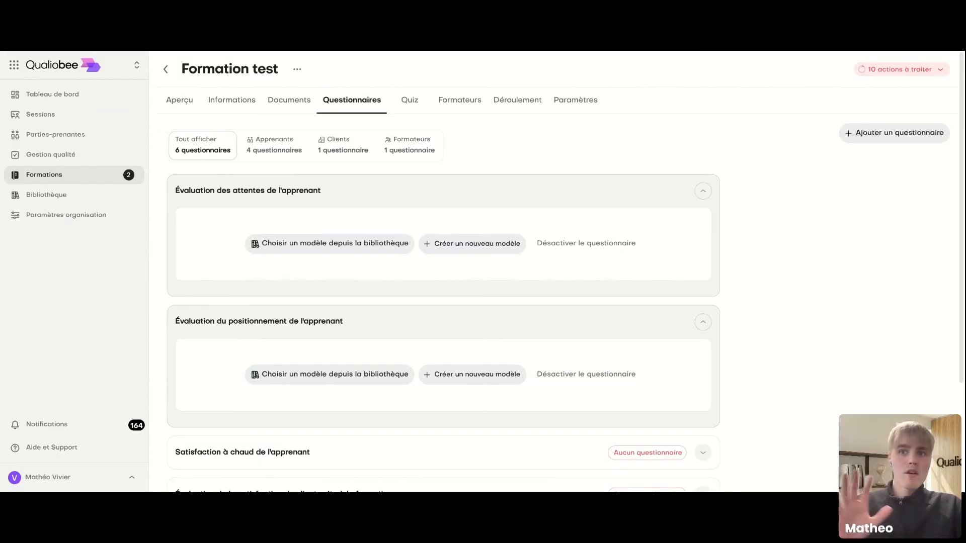
# Step: Open the "Envoi de la convention et des documents complémentaires" action from the Déroulement for editing and read how its sentence is built
pyautogui.click(508, 101)
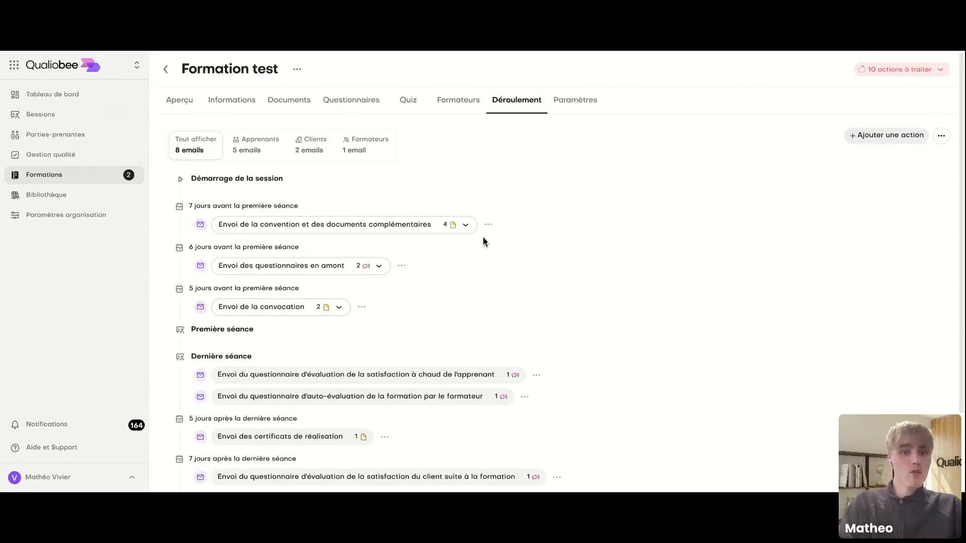
pyautogui.moveTo(188, 206); pyautogui.dragTo(307, 214)
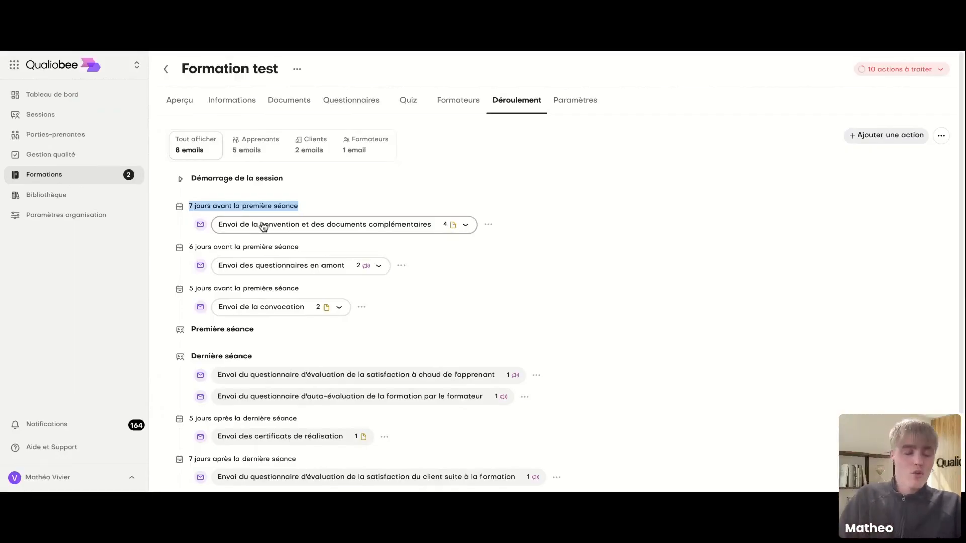
pyautogui.click(493, 227)
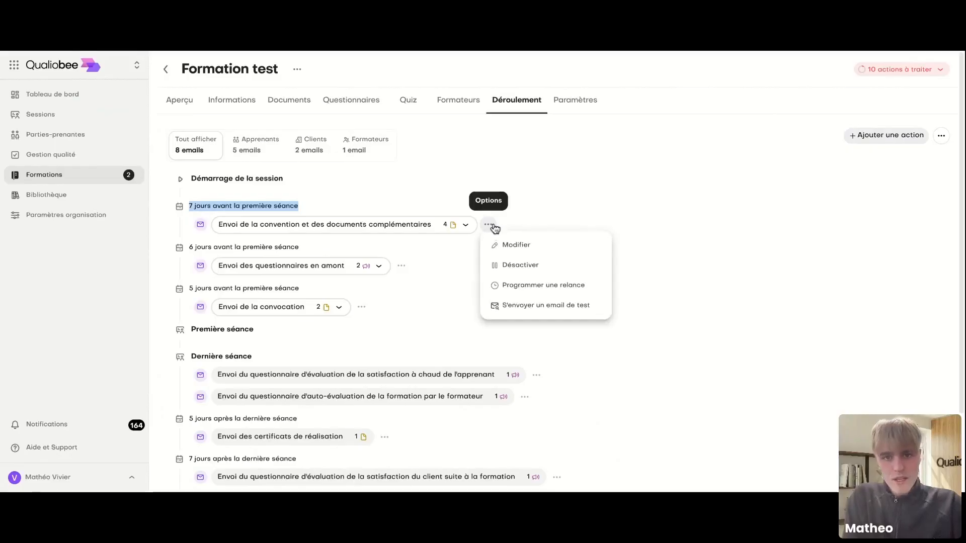
pyautogui.click(529, 256)
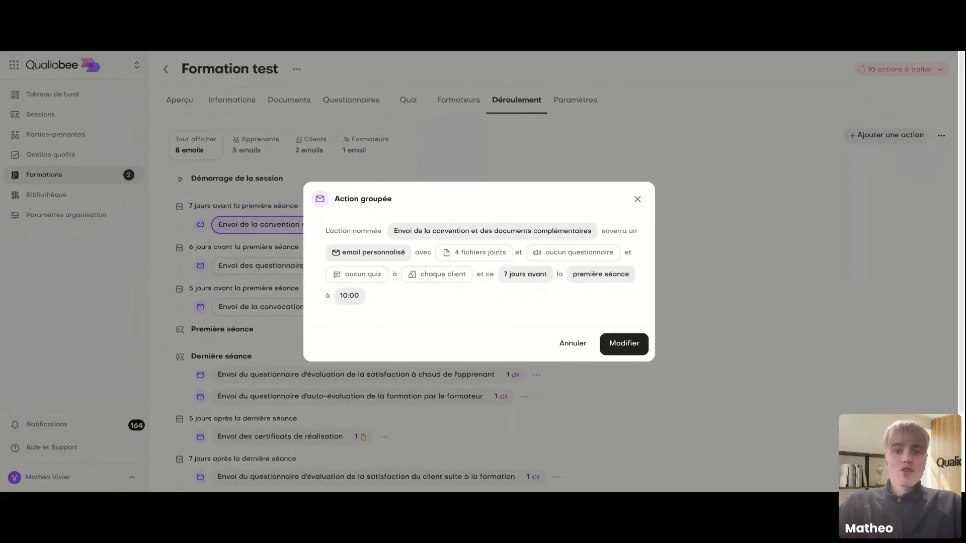
pyautogui.moveTo(325, 230); pyautogui.dragTo(625, 240)
pyautogui.click(315, 222)
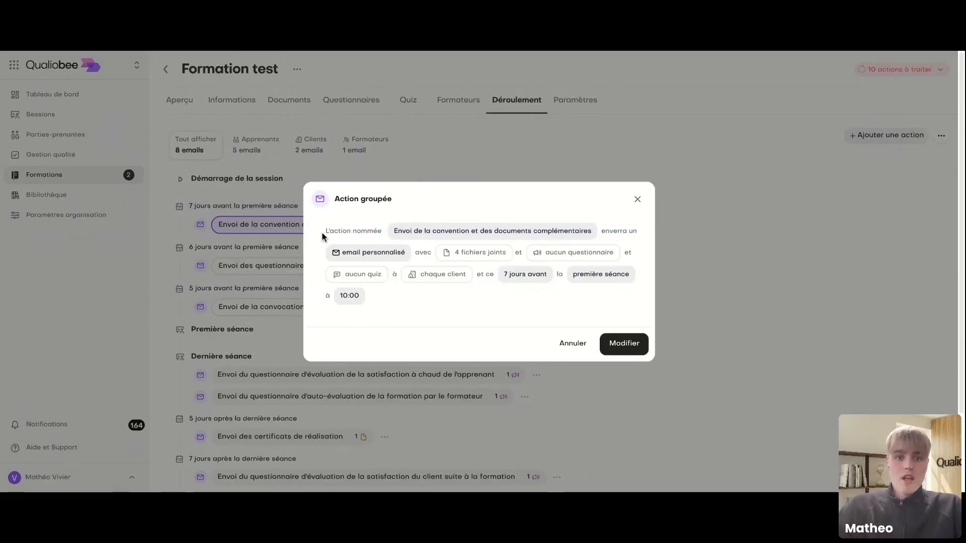
pyautogui.moveTo(322, 236); pyautogui.dragTo(379, 233)
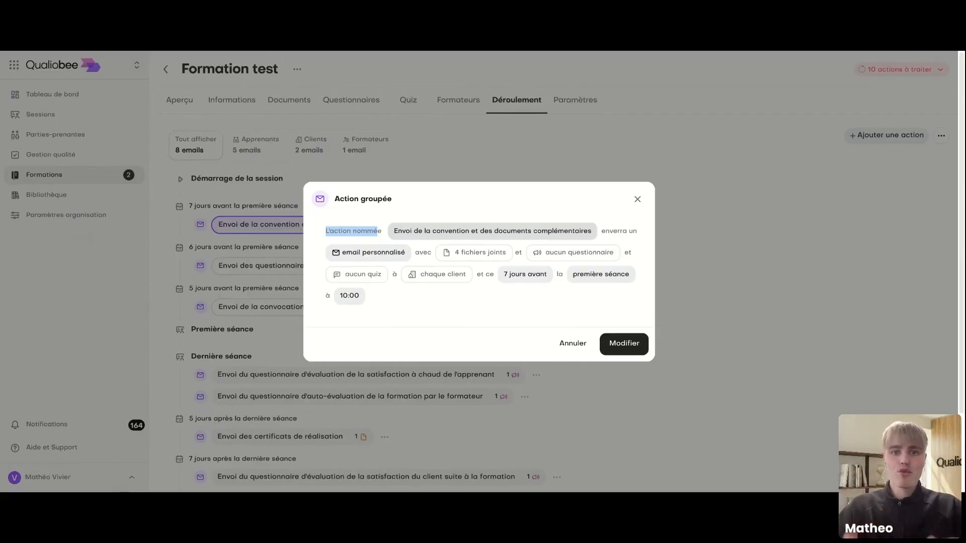
pyautogui.moveTo(601, 231); pyautogui.dragTo(638, 231)
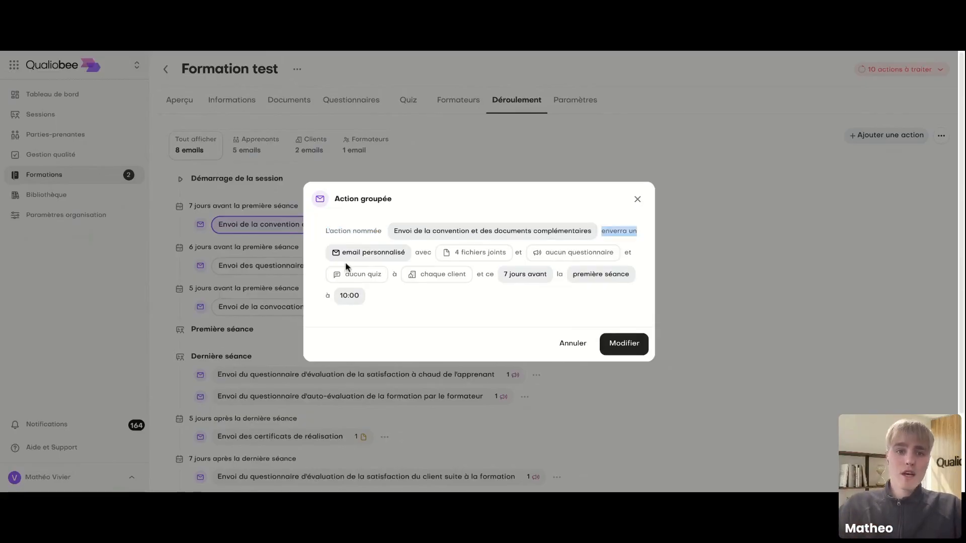
# Step: Preview the object and content of the action's personalised email, and close the email without changing it
pyautogui.click(373, 255)
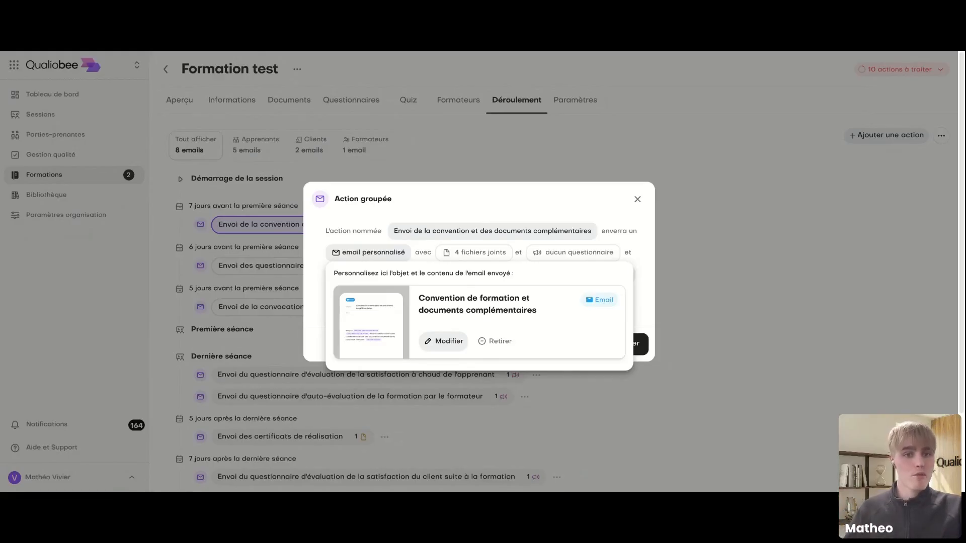
pyautogui.click(342, 317)
pyautogui.click(388, 297)
pyautogui.click(606, 338)
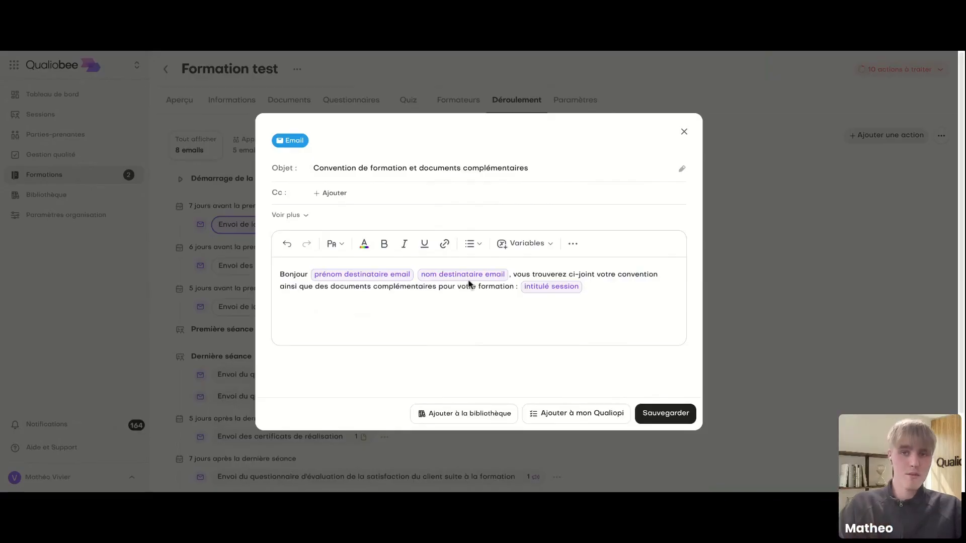
pyautogui.click(683, 133)
pyautogui.click(347, 231)
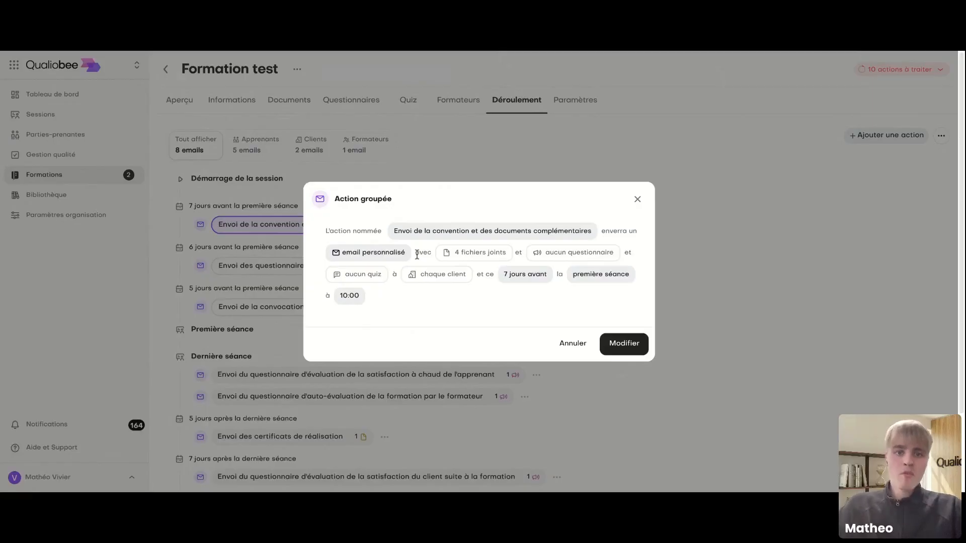
# Step: Review the action's attached files, recipients and the reference events available for its send date, keeping the current selection
pyautogui.click(483, 258)
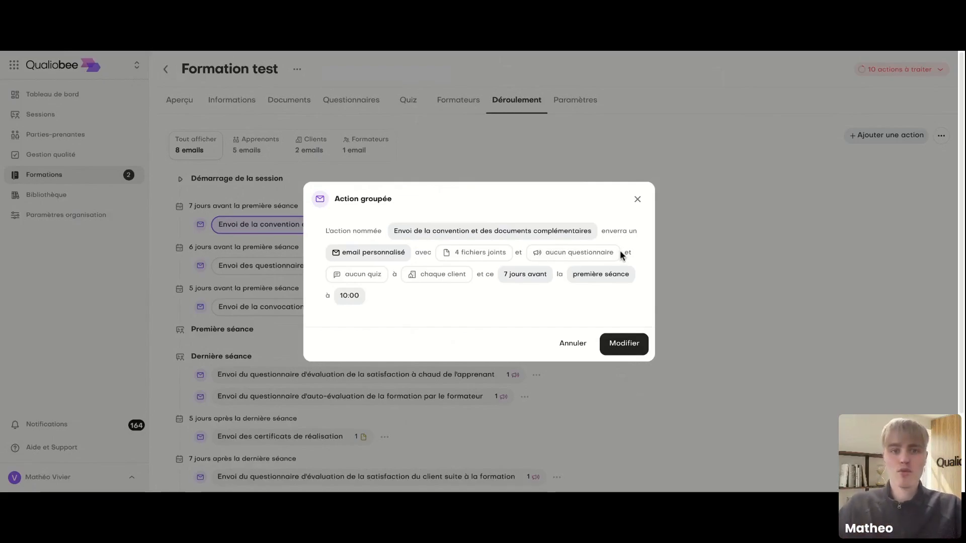
pyautogui.moveTo(354, 274); pyautogui.dragTo(470, 274)
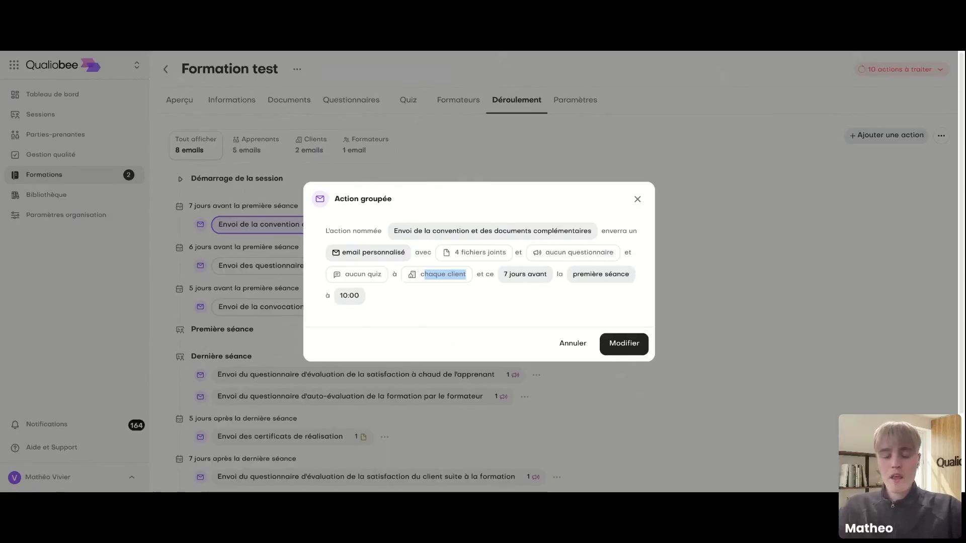
pyautogui.click(589, 293)
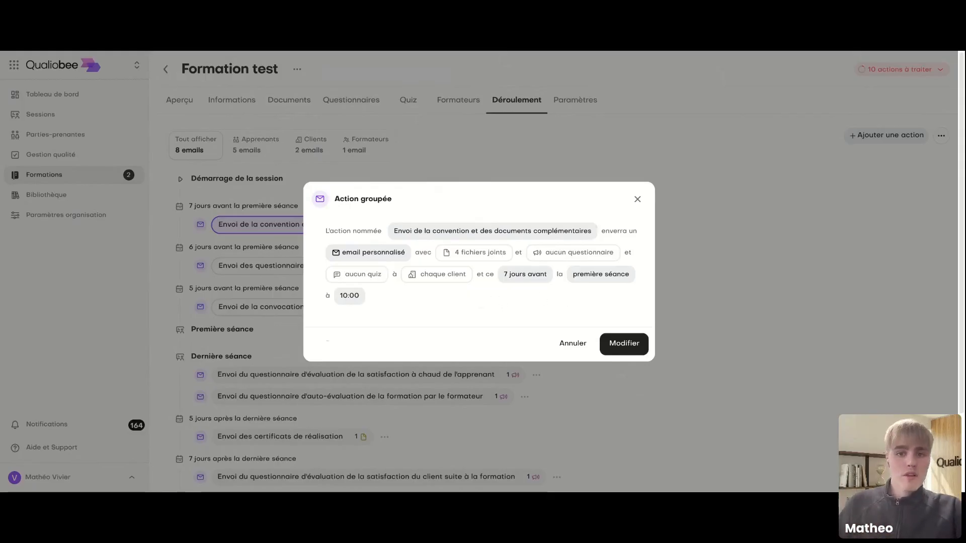
pyautogui.click(606, 281)
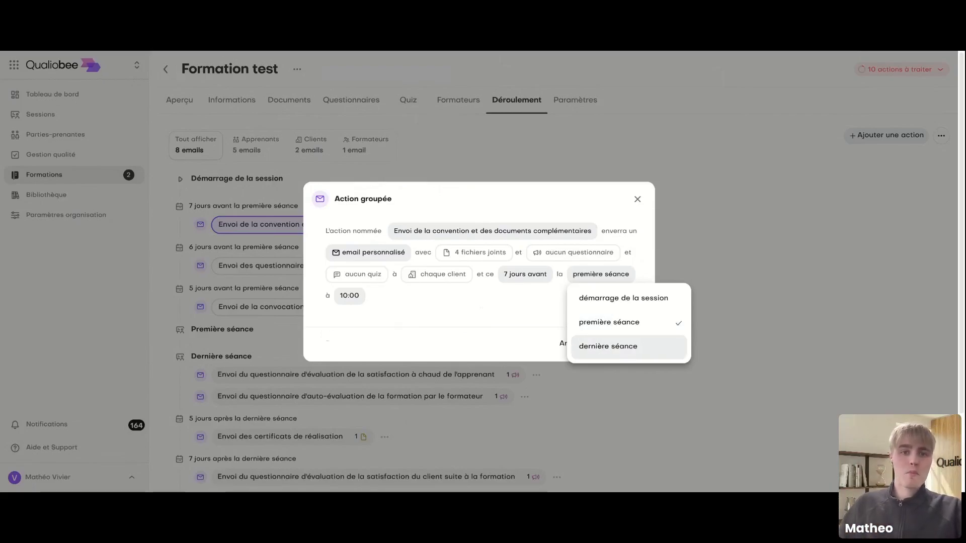
pyautogui.click(536, 319)
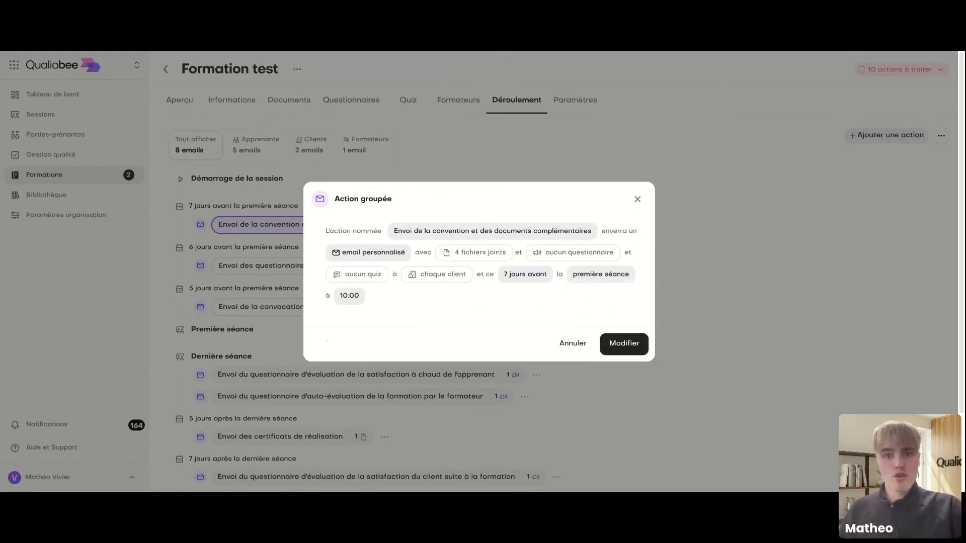
# Step: Set the convention action's send delay to 21 days before the first session meeting (première séance)
pyautogui.click(525, 274)
pyautogui.click(520, 301)
pyautogui.press('BackSpace')
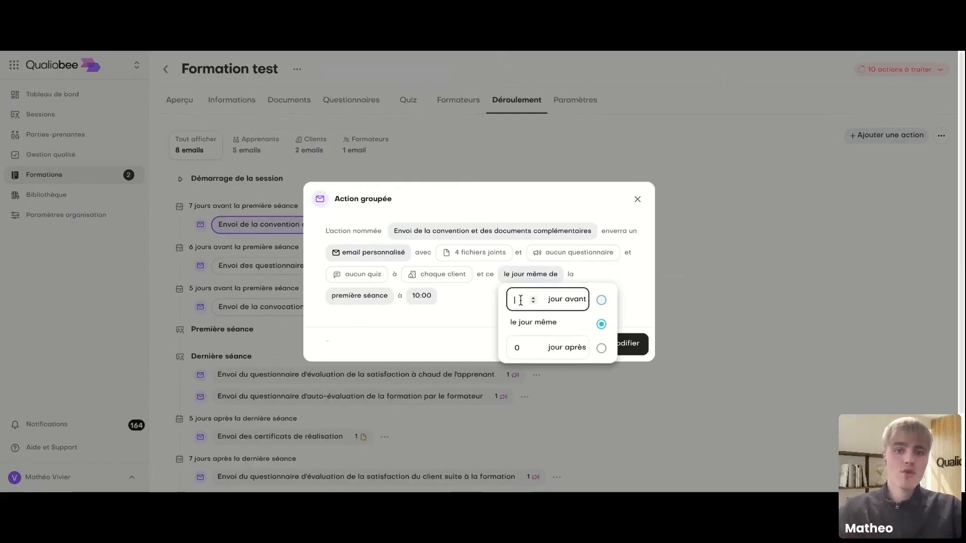
pyautogui.write('21')
pyautogui.click(457, 304)
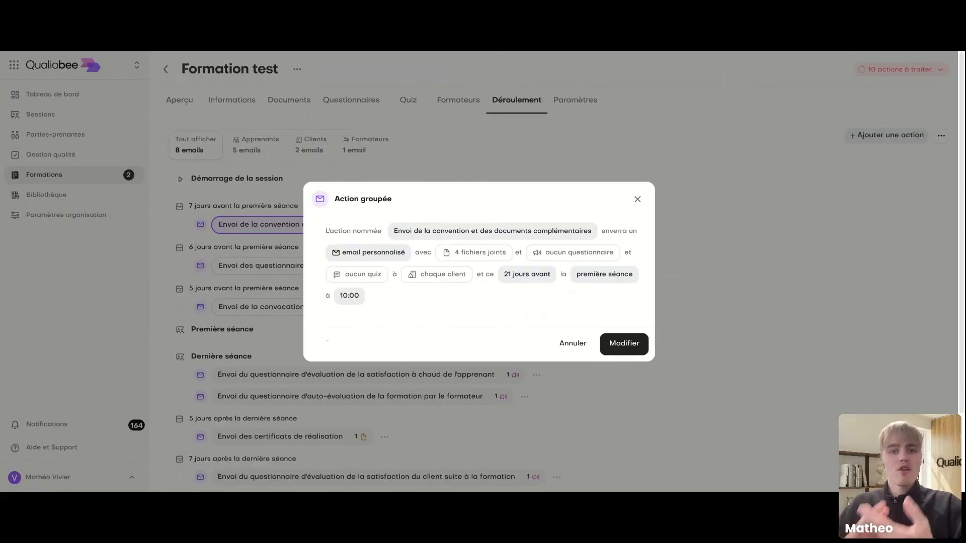
pyautogui.click(522, 279)
pyautogui.click(475, 306)
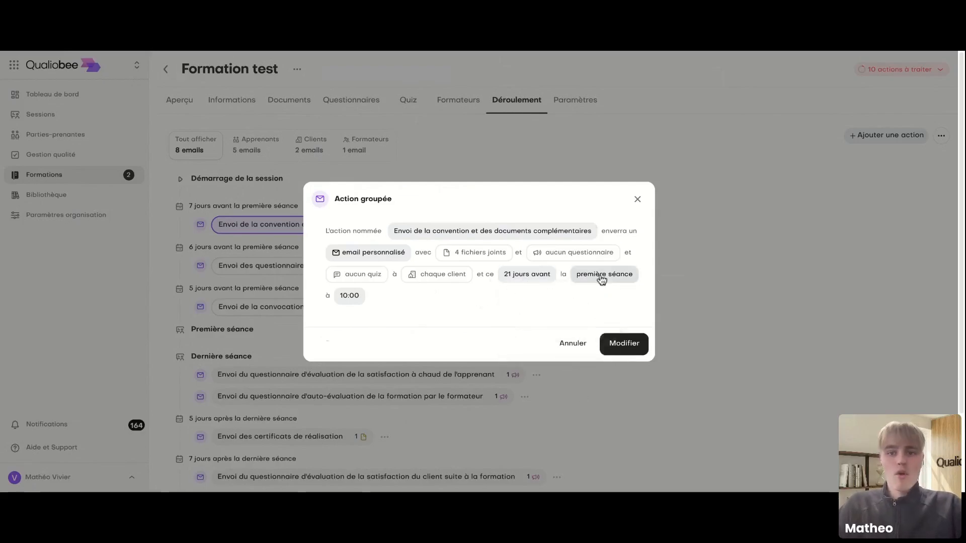
# Step: Change the reference event of the action's send date to dernière séance
pyautogui.click(601, 278)
pyautogui.click(612, 347)
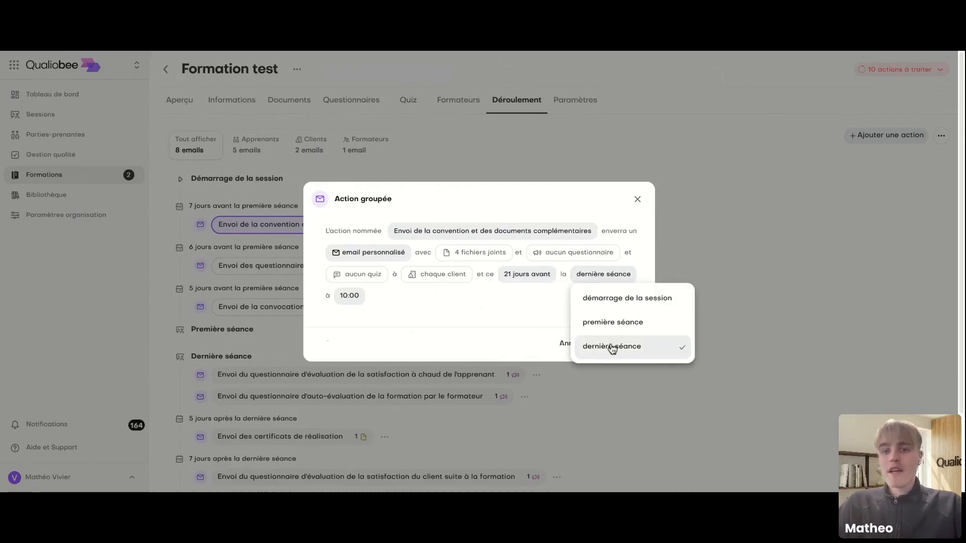
pyautogui.click(533, 324)
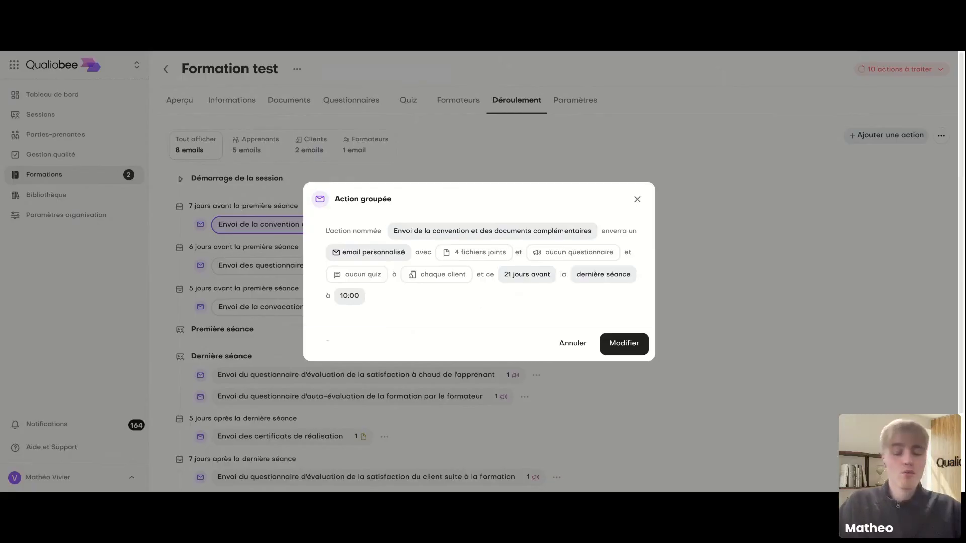
pyautogui.click(603, 276)
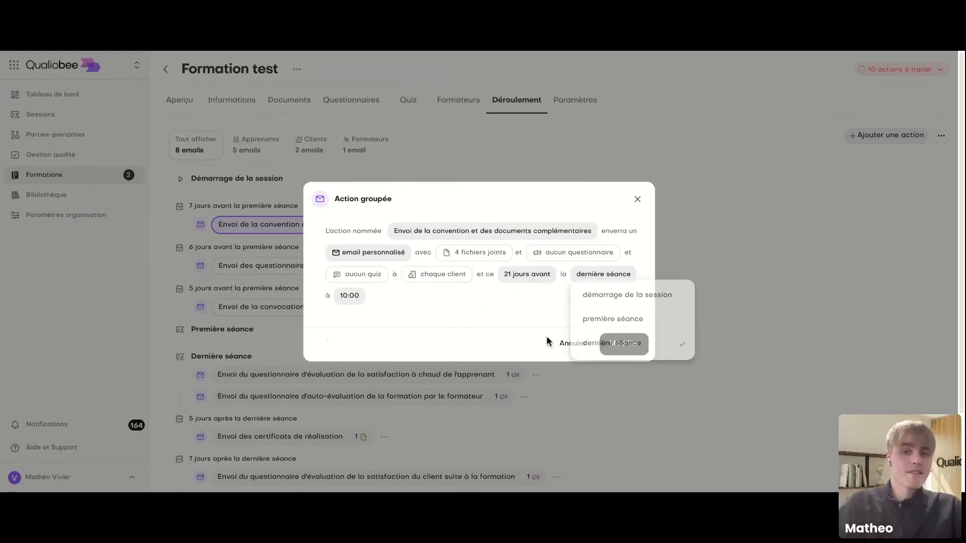
# Step: Try a send delay of 56 days after the dernière séance, and clear it back to the same day
pyautogui.click(530, 282)
pyautogui.doubleClick(518, 300)
pyautogui.write('0')
pyautogui.click(518, 348)
pyautogui.press('BackSpace')
pyautogui.write('56')
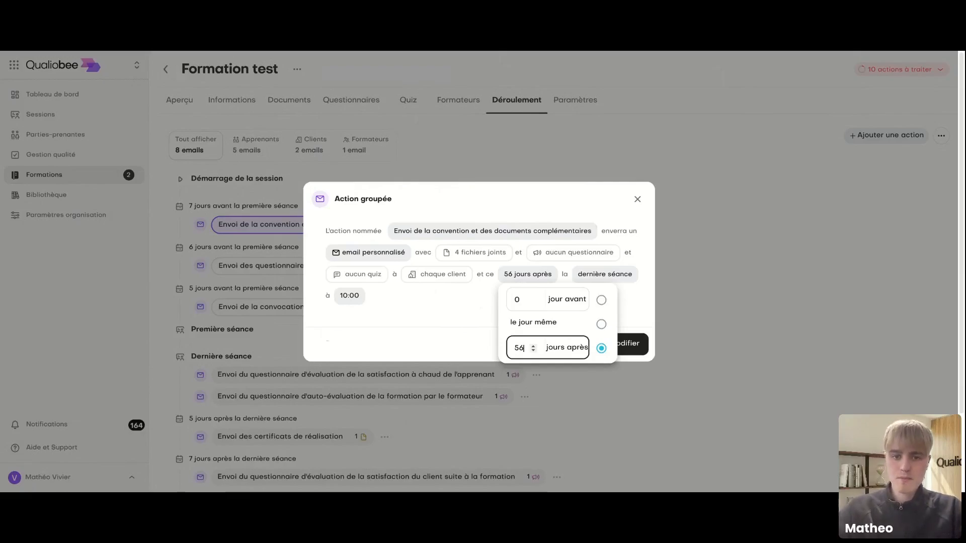
pyautogui.press('BackSpace')
pyautogui.press('BackSpace')
pyautogui.click(463, 336)
# Step: Try démarrage de la session as the reference event, and cancel all edits to the action
pyautogui.click(358, 299)
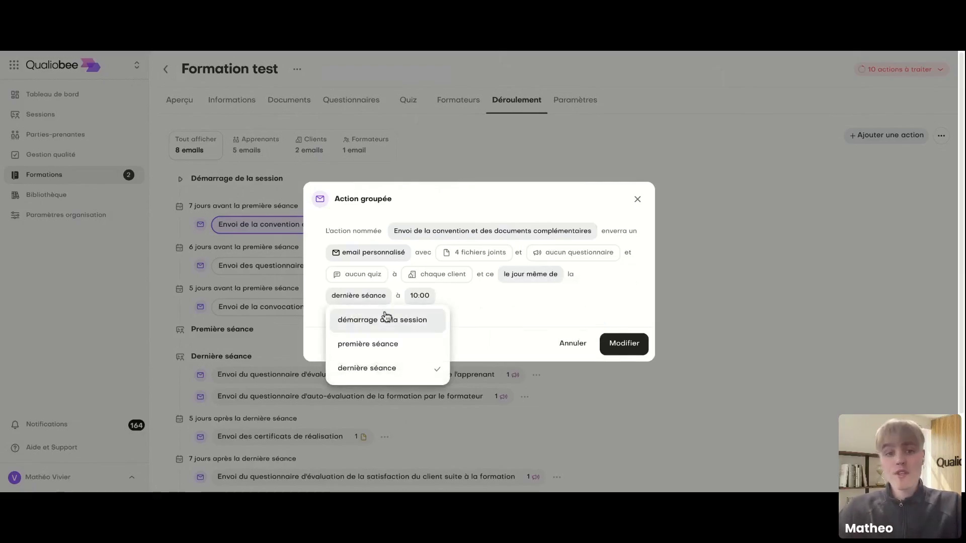
pyautogui.click(387, 320)
pyautogui.click(567, 346)
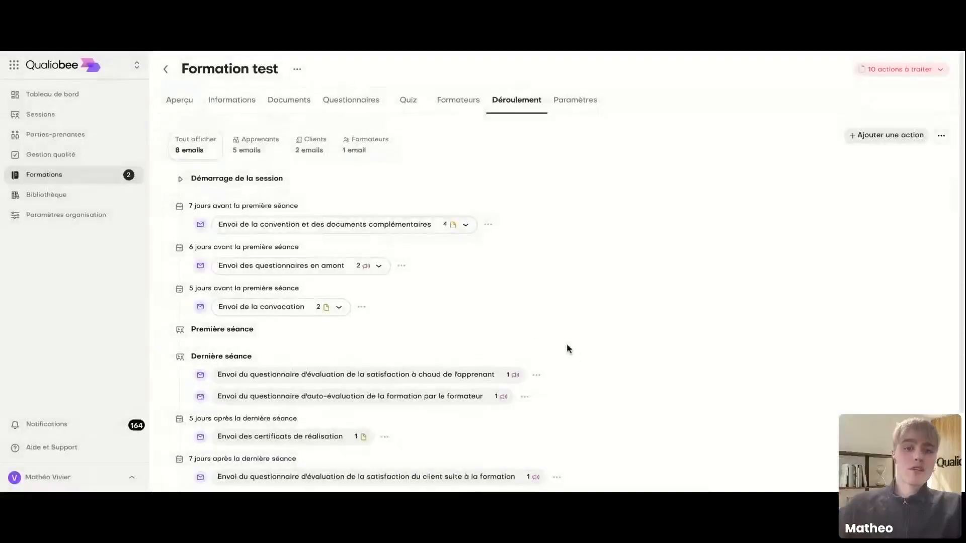
# Step: Reopen the convention action, select démarrage de la session as its reference event, and close it without saving
pyautogui.click(488, 224)
pyautogui.click(513, 246)
pyautogui.click(599, 274)
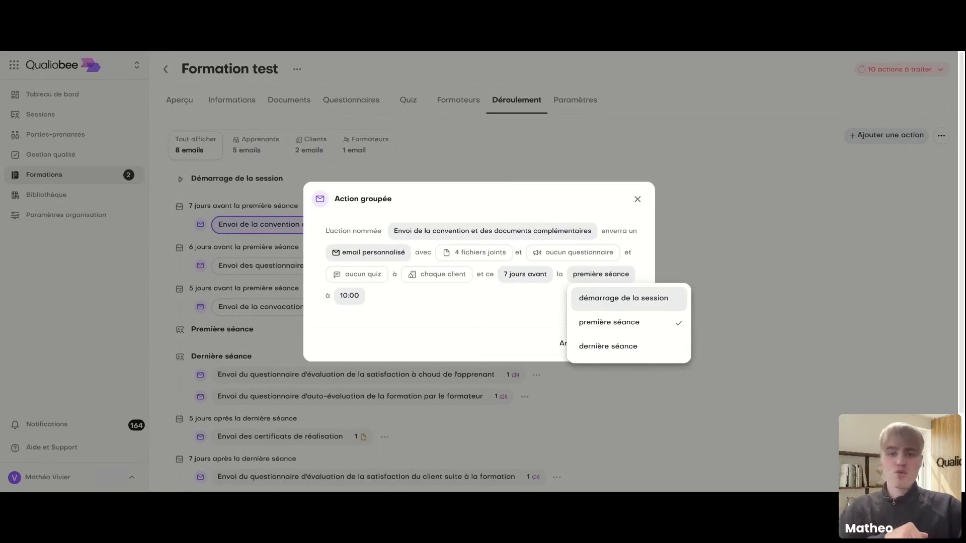
pyautogui.click(624, 297)
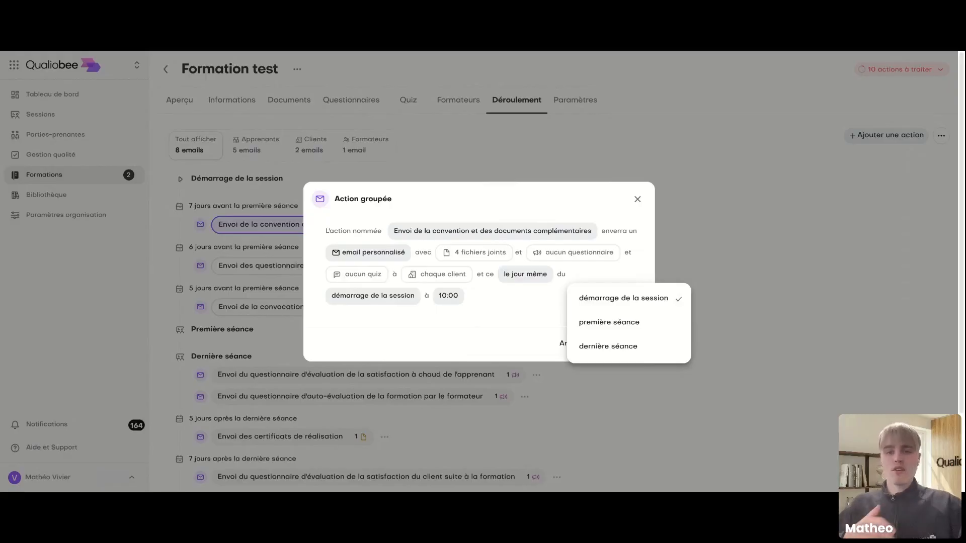
pyautogui.click(637, 200)
# Step: Open the sessions list and filter it by the Prête state, without creating a session
pyautogui.click(46, 117)
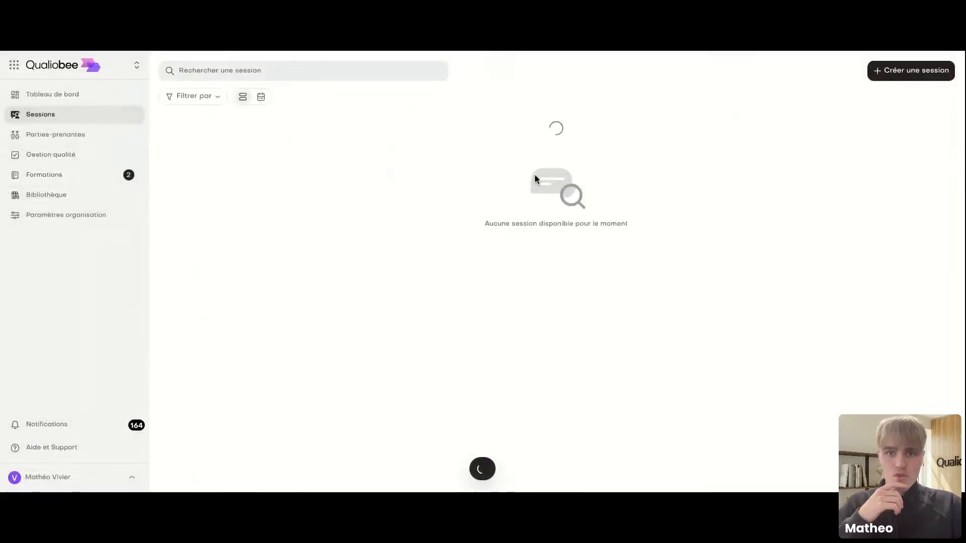
pyautogui.click(916, 71)
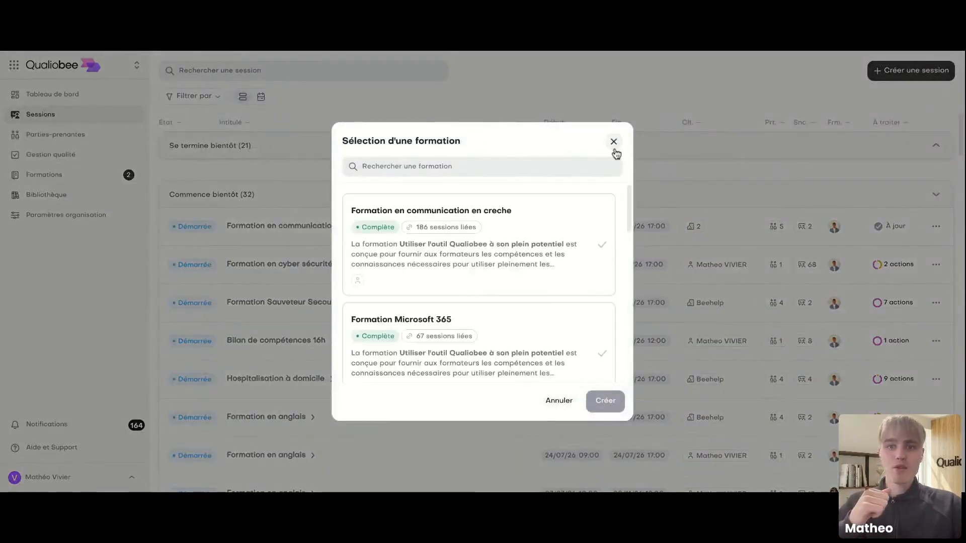
pyautogui.click(614, 142)
pyautogui.click(191, 96)
pyautogui.click(242, 129)
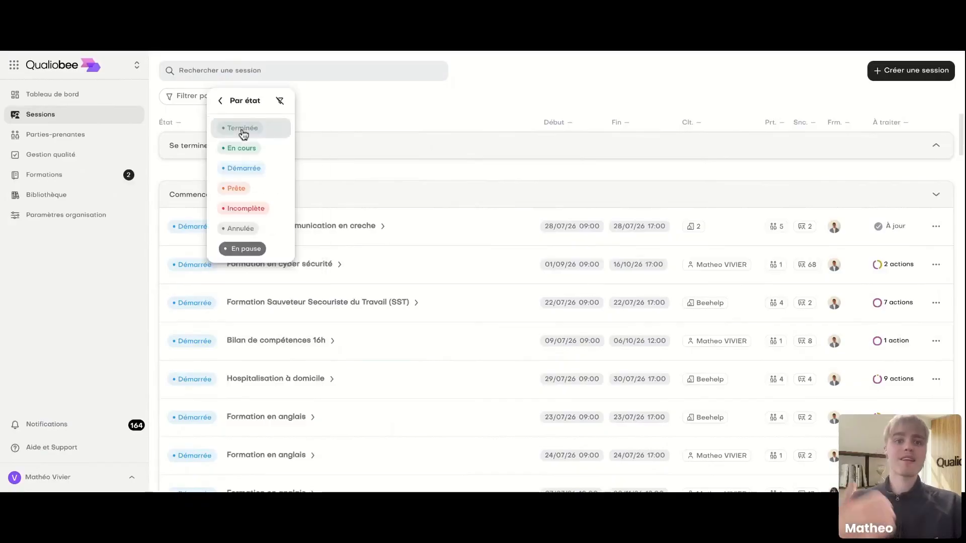
pyautogui.click(241, 189)
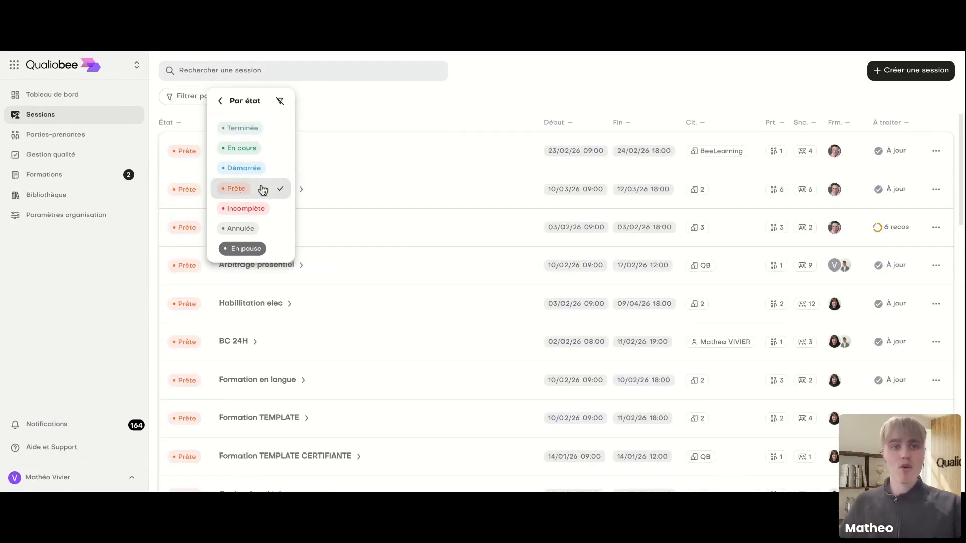
pyautogui.click(474, 111)
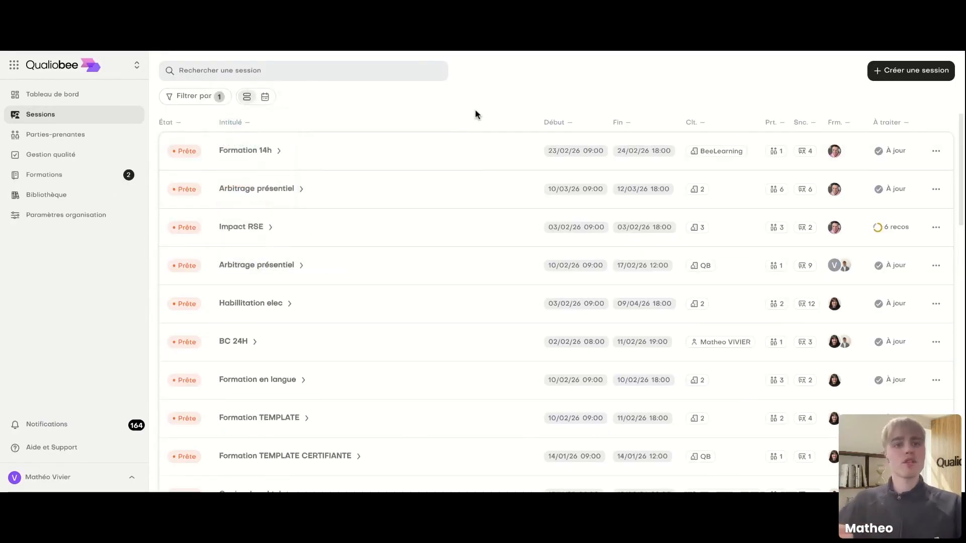
# Step: Open the Formation 14h session and review its start summary without starting the session
pyautogui.click(449, 162)
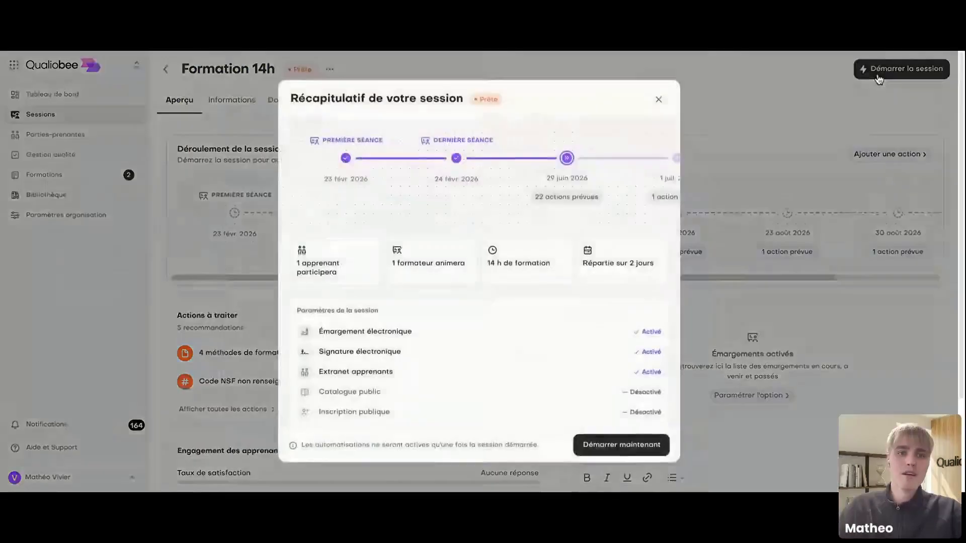
pyautogui.click(880, 77)
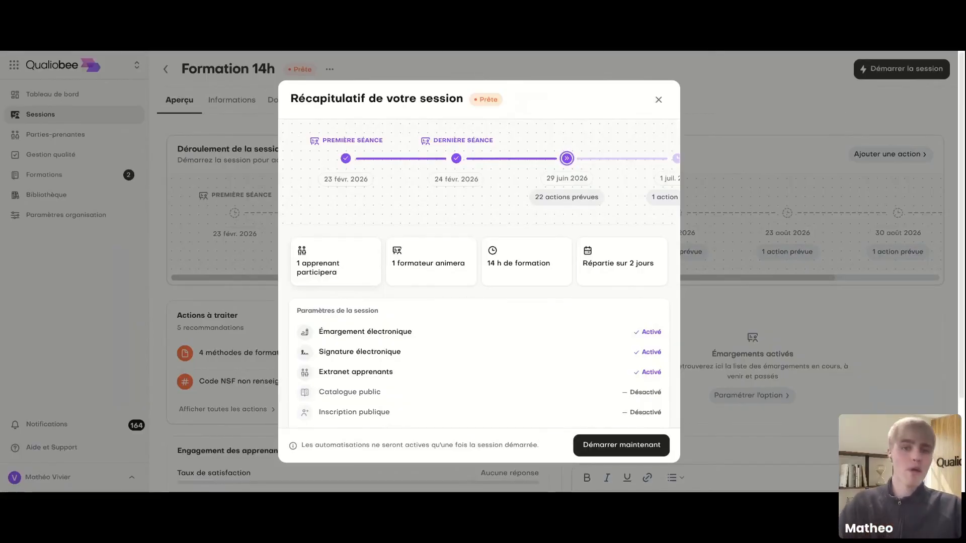
pyautogui.click(658, 99)
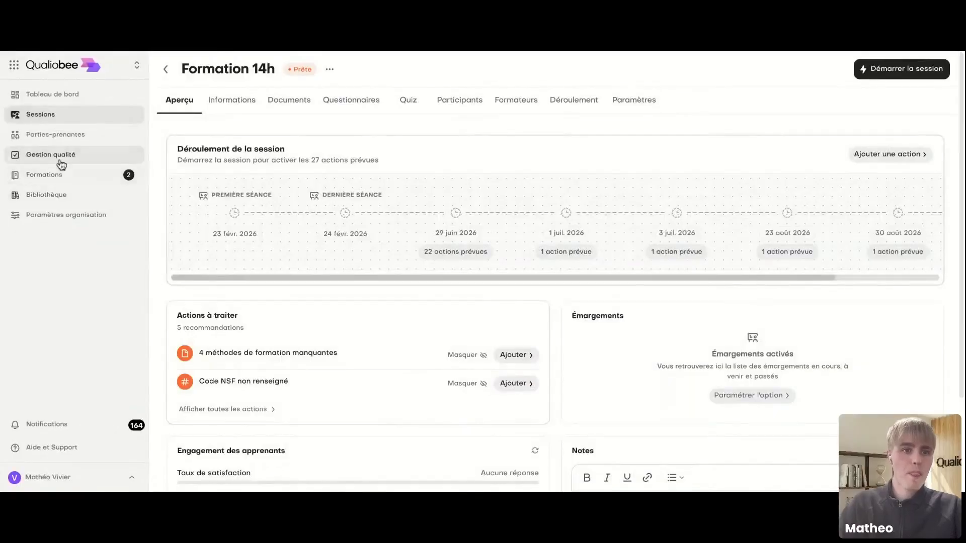
# Step: In the Déroulement of Formation test, set the convention action to be sent at démarrage de la session and save it
pyautogui.click(54, 177)
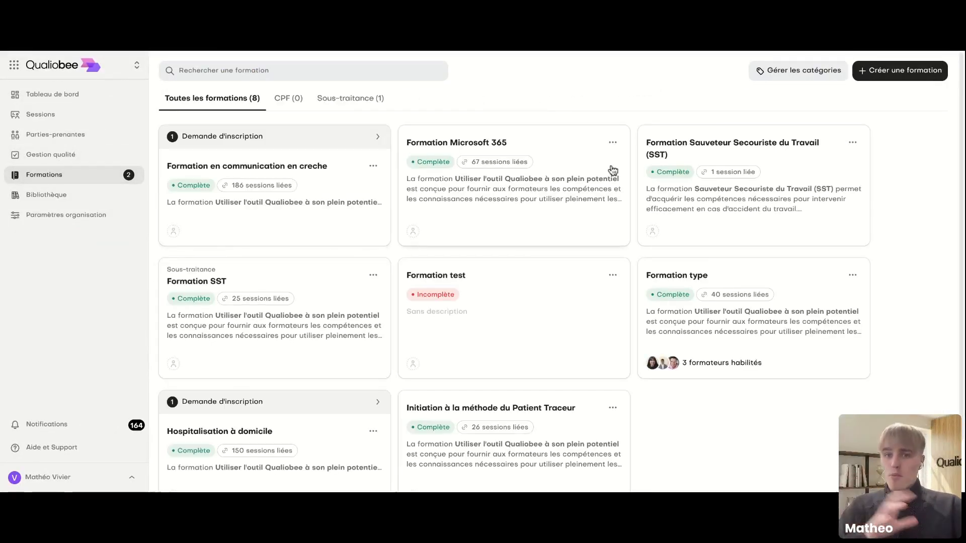
pyautogui.click(486, 335)
pyautogui.click(535, 107)
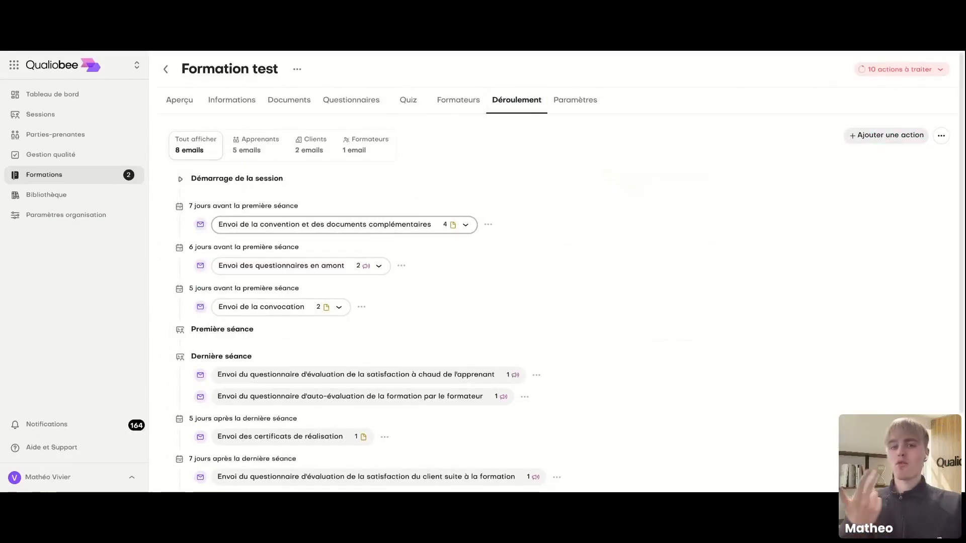
pyautogui.click(488, 227)
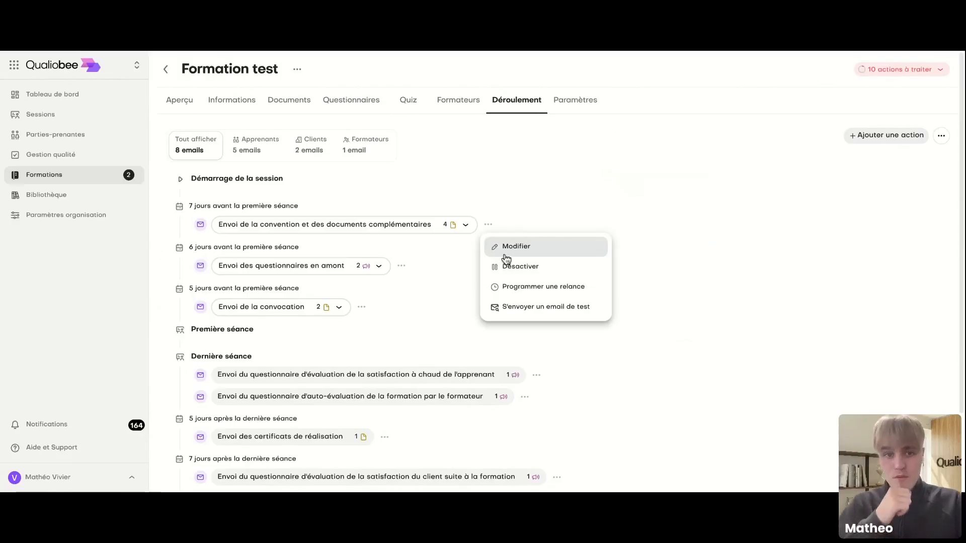
pyautogui.click(495, 249)
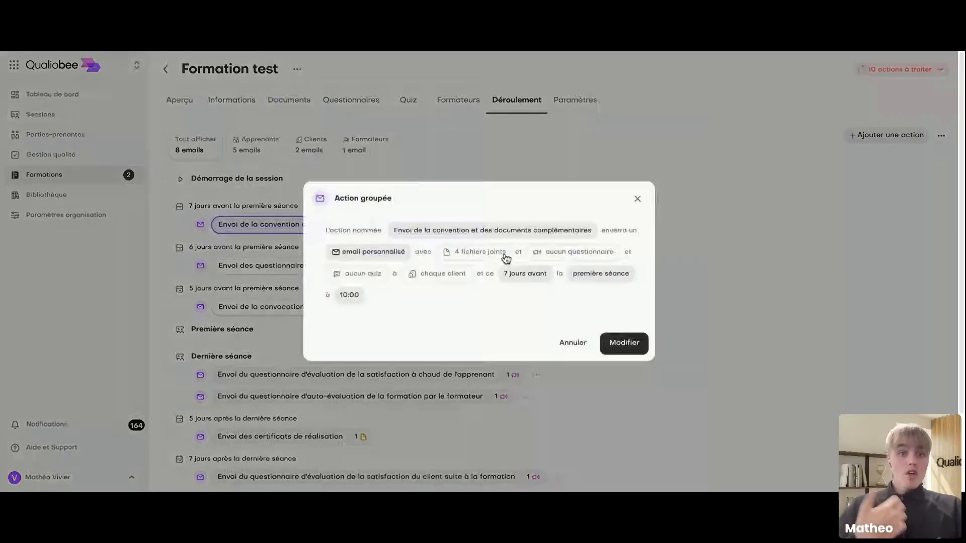
pyautogui.click(618, 278)
pyautogui.click(610, 298)
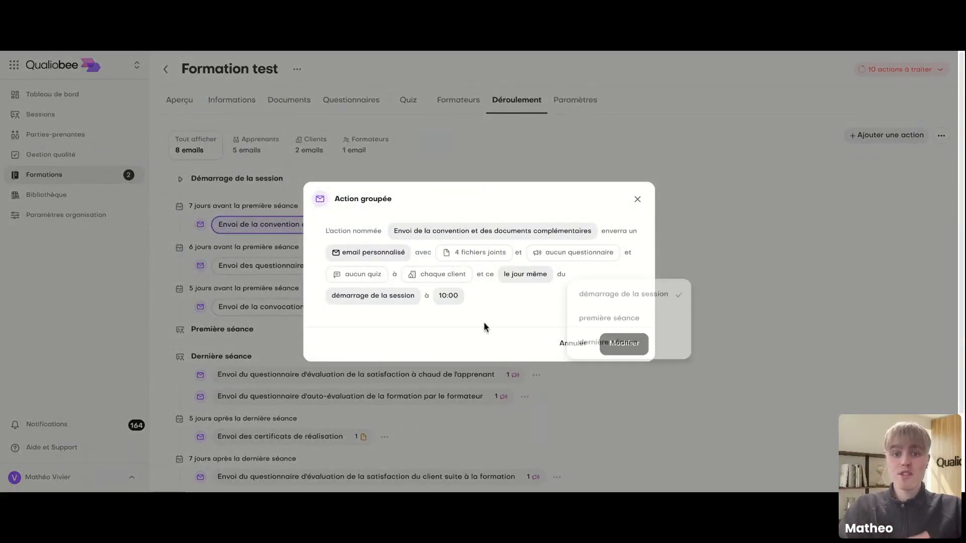
pyautogui.click(620, 341)
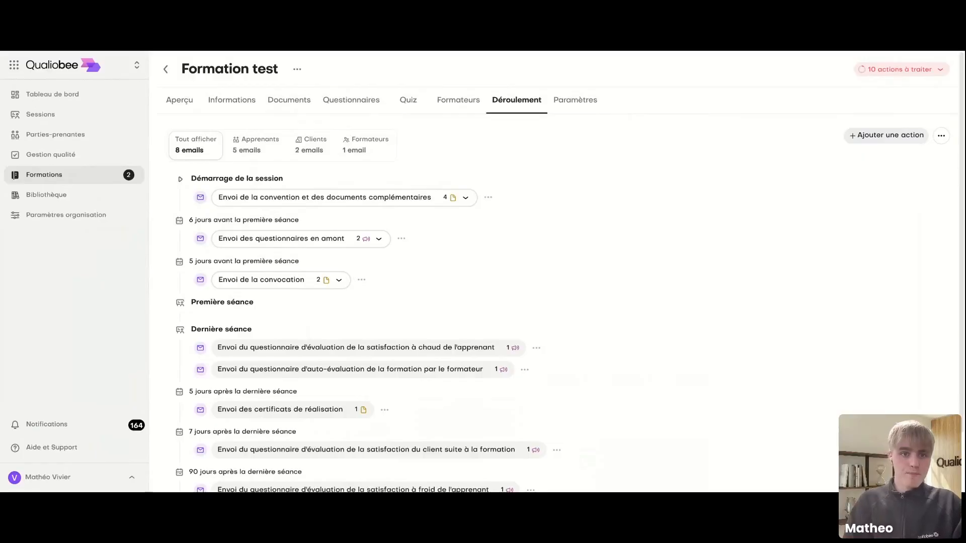
# Step: Set the "Envoi des questionnaires en amont" action to be sent on the same day as démarrage de la session and save it
pyautogui.click(402, 240)
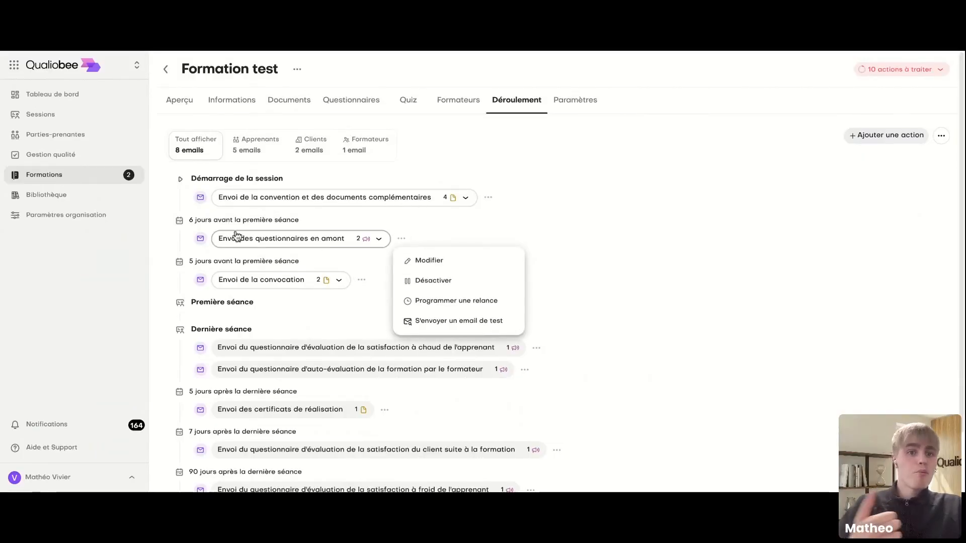
pyautogui.click(425, 261)
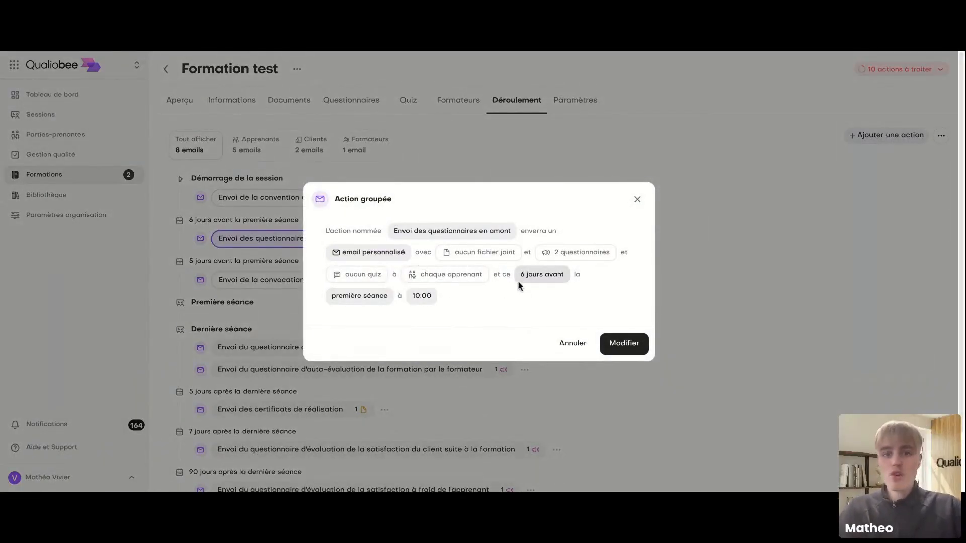
pyautogui.click(369, 298)
pyautogui.click(372, 319)
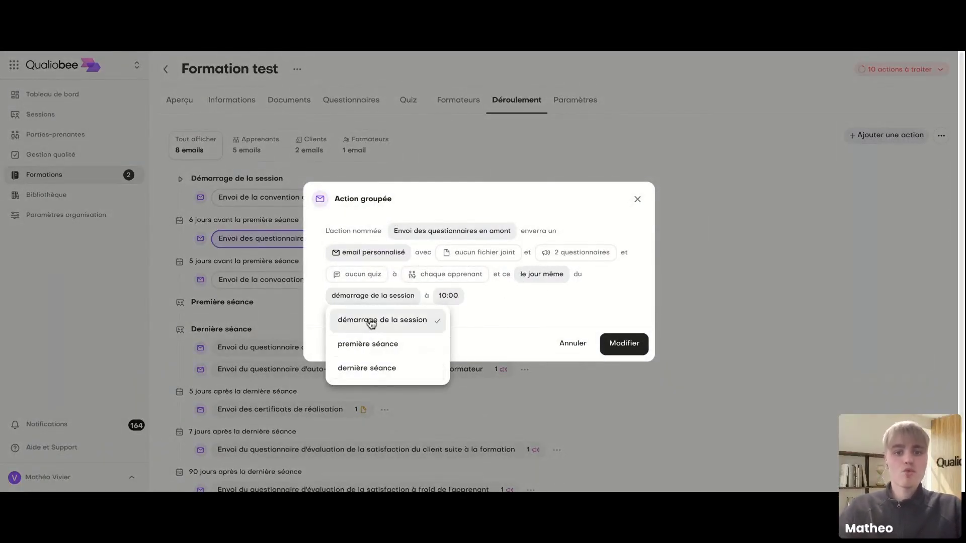
pyautogui.click(531, 301)
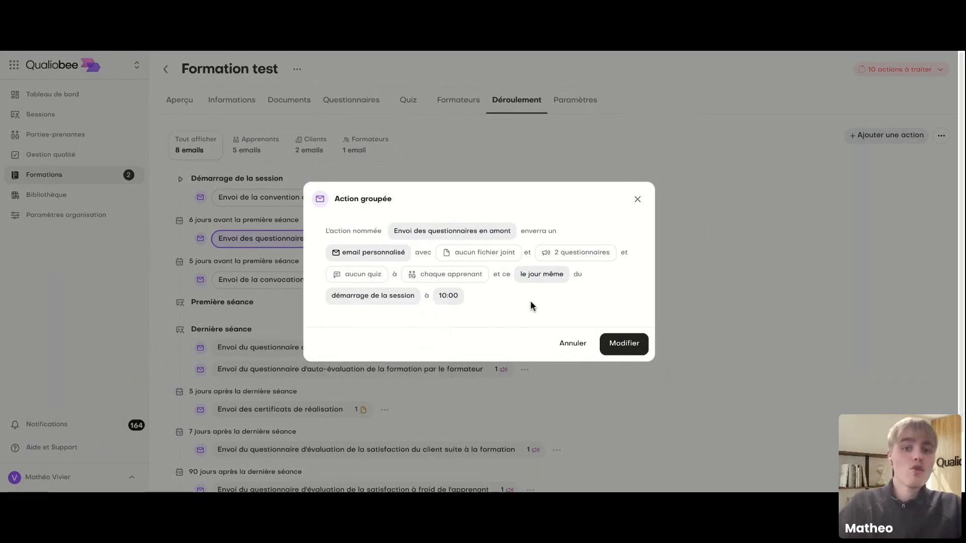
pyautogui.click(642, 351)
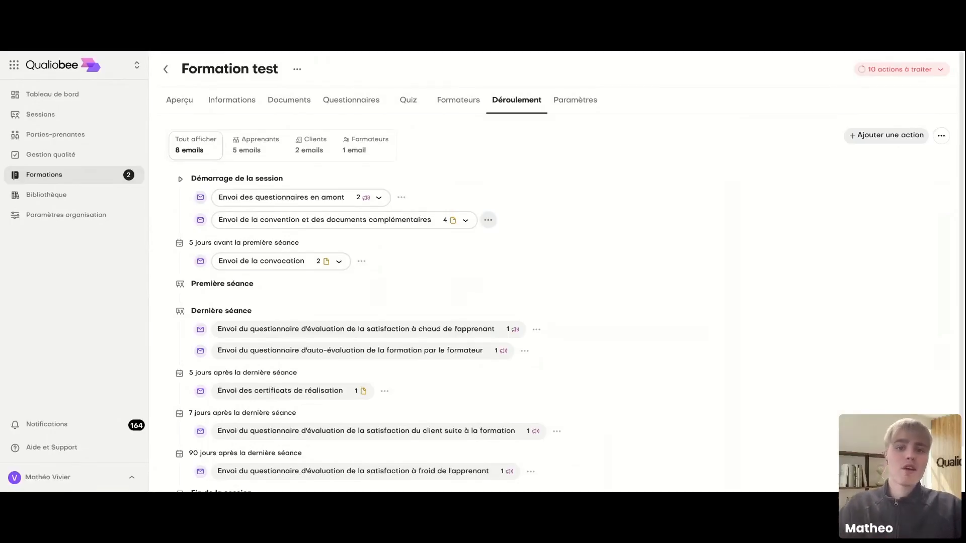
# Step: Reopen the convention and complementary documents action for editing and check its available send-time options
pyautogui.click(487, 221)
pyautogui.click(518, 248)
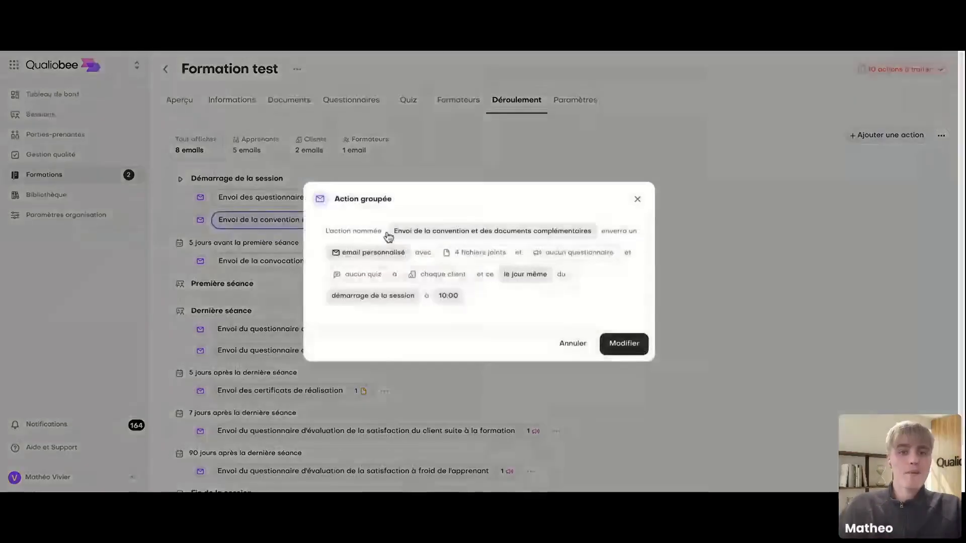
pyautogui.click(442, 302)
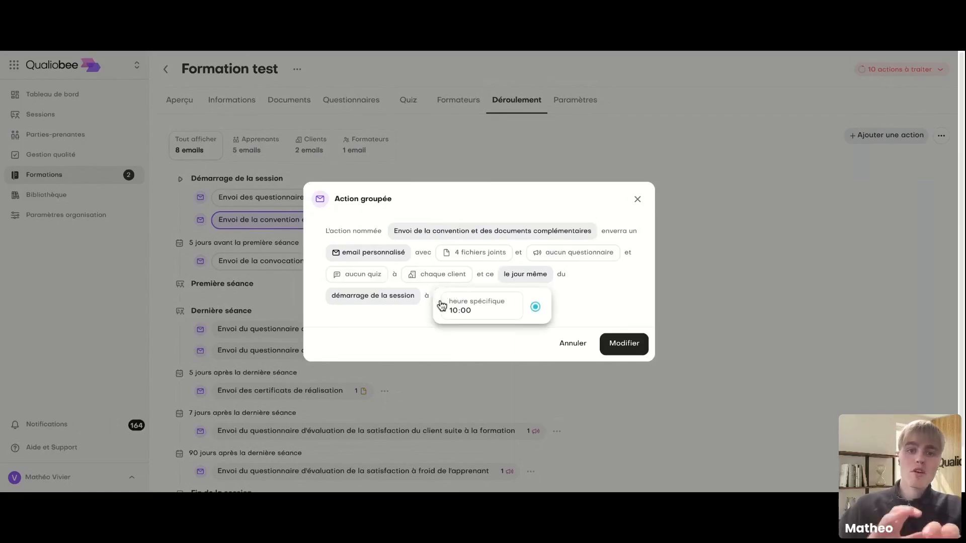
pyautogui.click(416, 313)
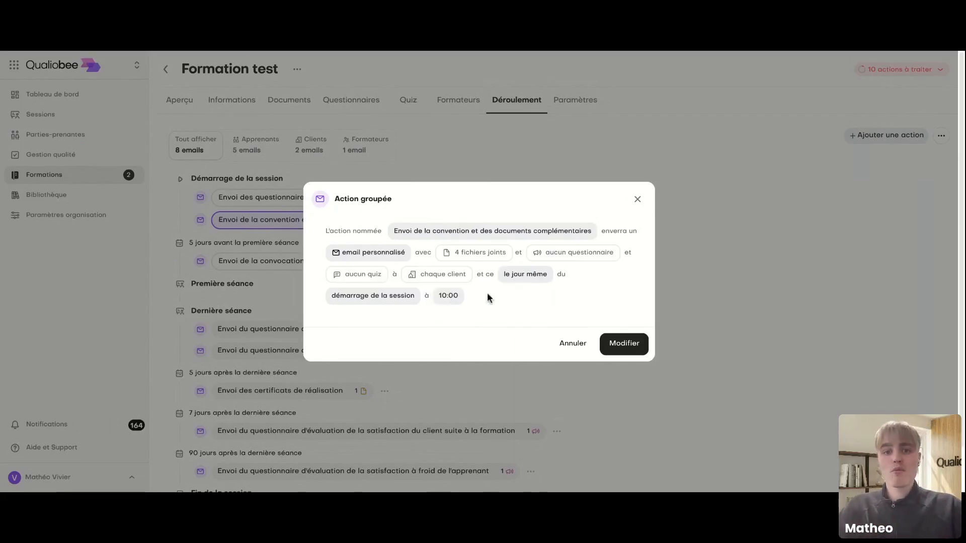
# Step: Try scheduling the convention action for the première séance at its start time and end time, and discard the edit
pyautogui.click(387, 295)
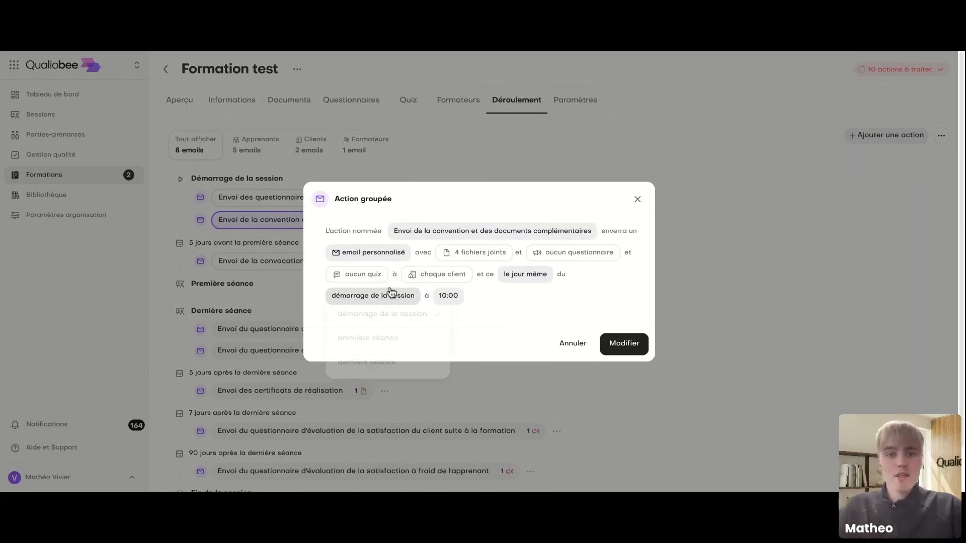
pyautogui.click(354, 347)
pyautogui.click(429, 298)
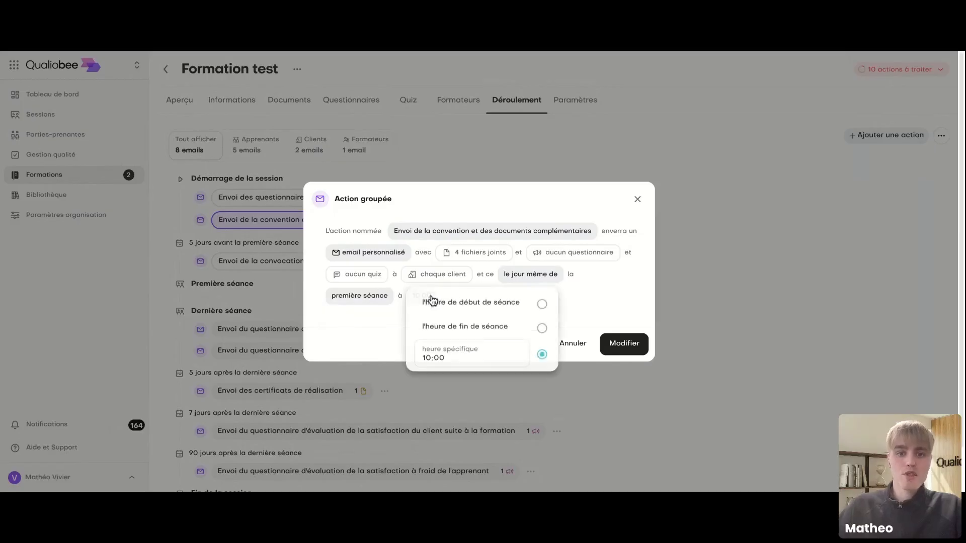
pyautogui.click(463, 311)
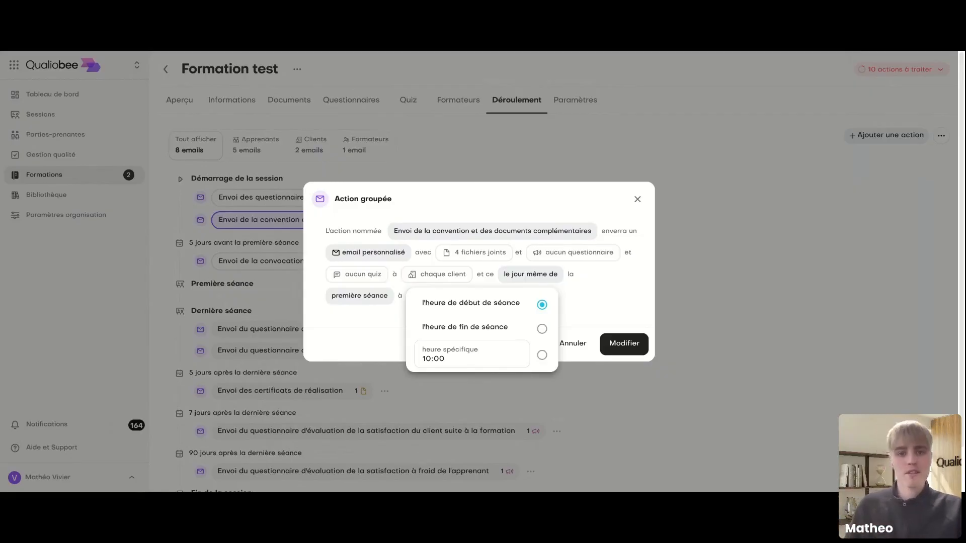
pyautogui.click(450, 328)
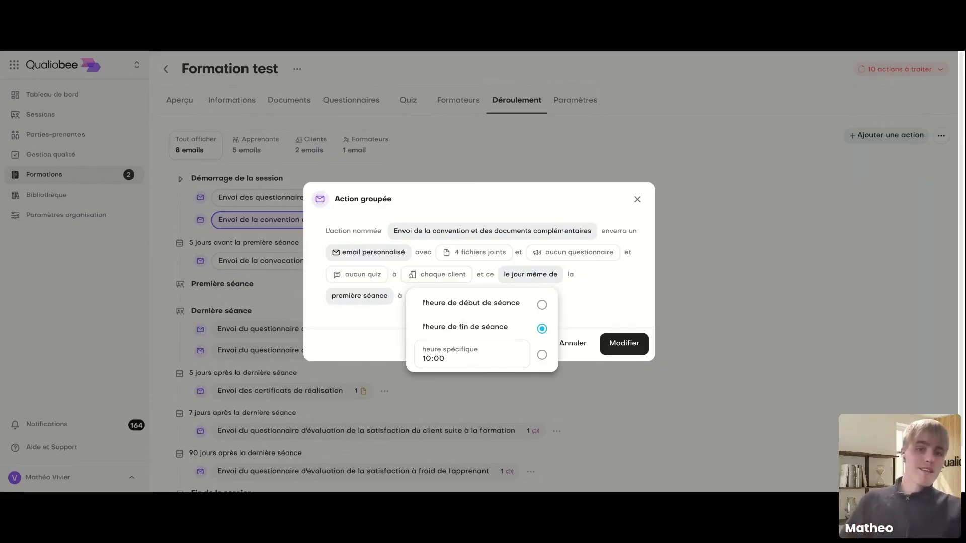
pyautogui.click(434, 332)
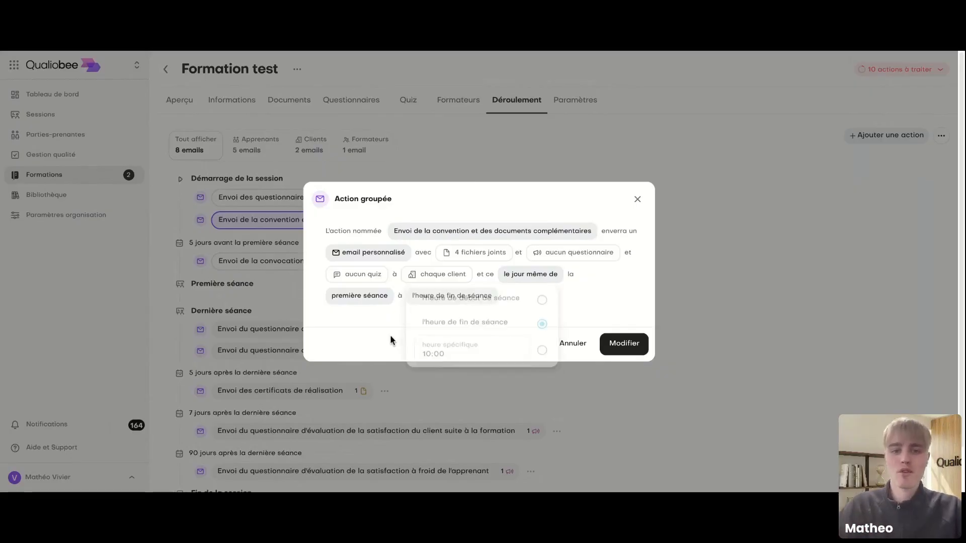
pyautogui.click(563, 341)
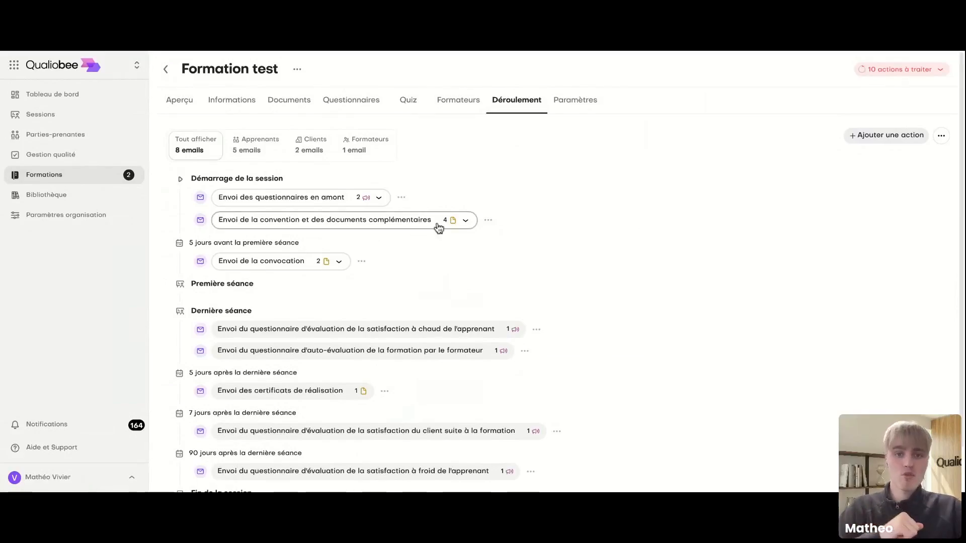
# Step: Schedule a reminder for the convention and complementary documents action 2 days after démarrage de la session
pyautogui.click(488, 220)
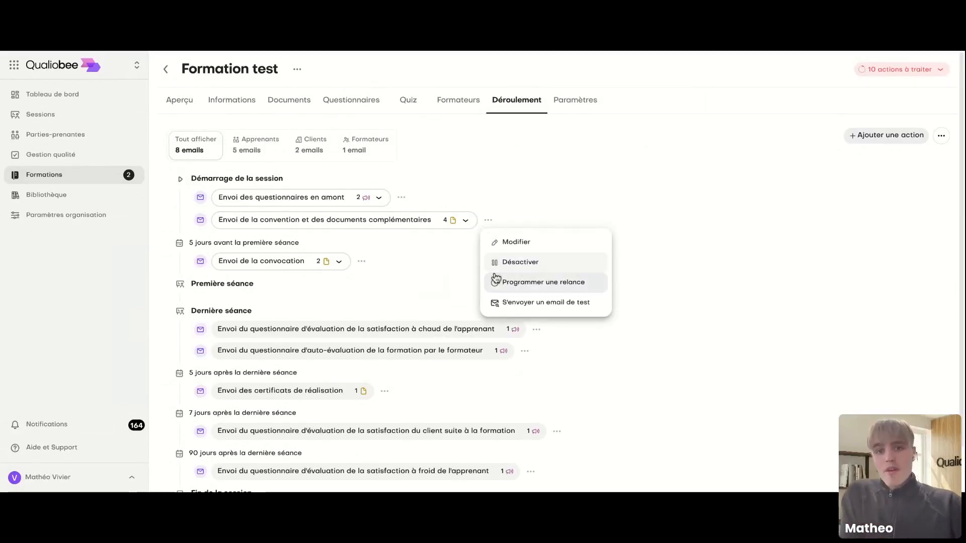
pyautogui.click(520, 287)
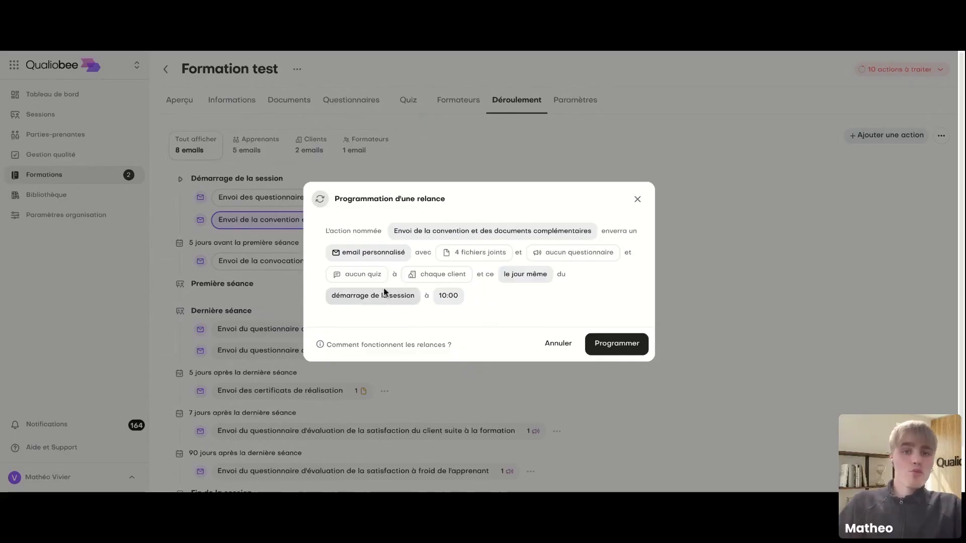
pyautogui.click(523, 275)
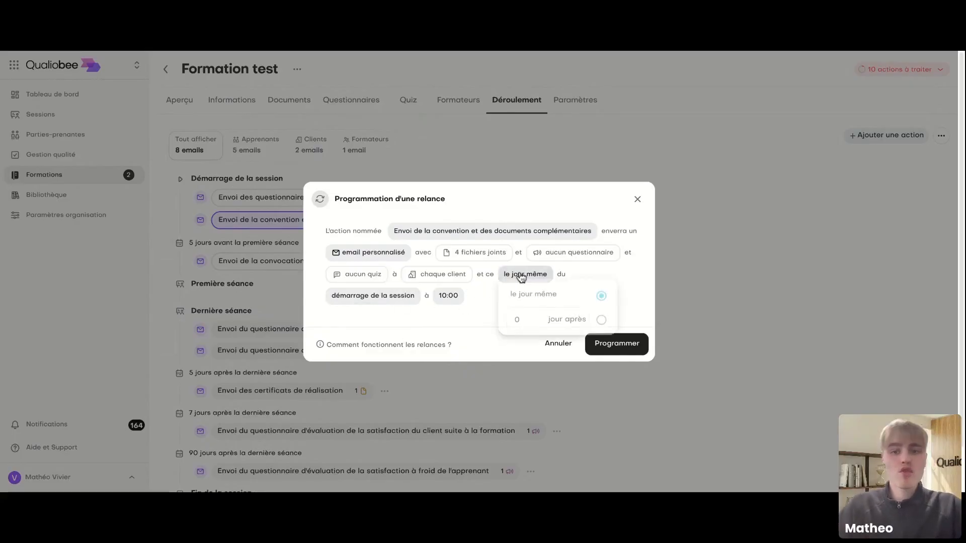
pyautogui.click(528, 323)
pyautogui.write('2')
pyautogui.click(593, 346)
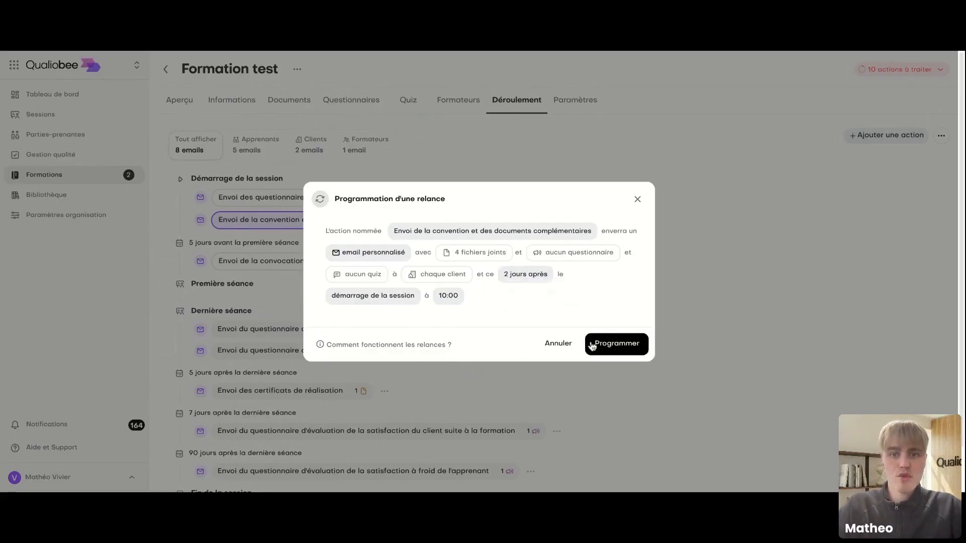
pyautogui.click(616, 344)
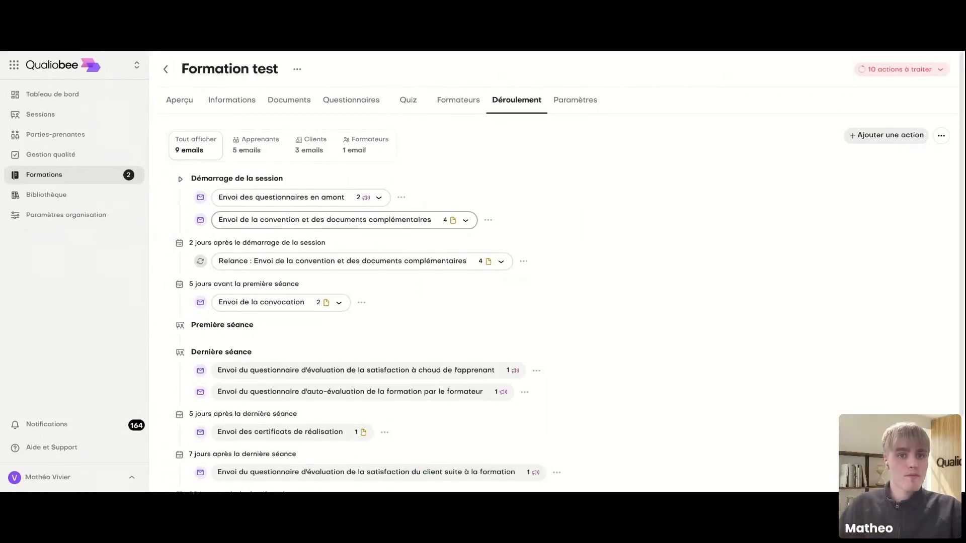
# Step: Schedule a second reminder for the convention and complementary documents action 7 days after démarrage de la session
pyautogui.click(488, 222)
pyautogui.click(518, 285)
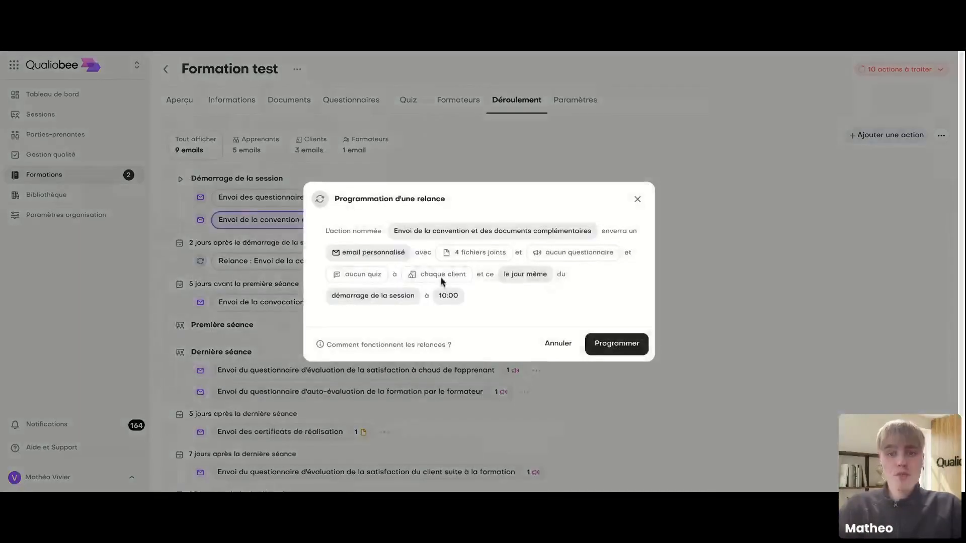
pyautogui.click(518, 278)
pyautogui.click(533, 323)
pyautogui.click(533, 322)
pyautogui.click(533, 322)
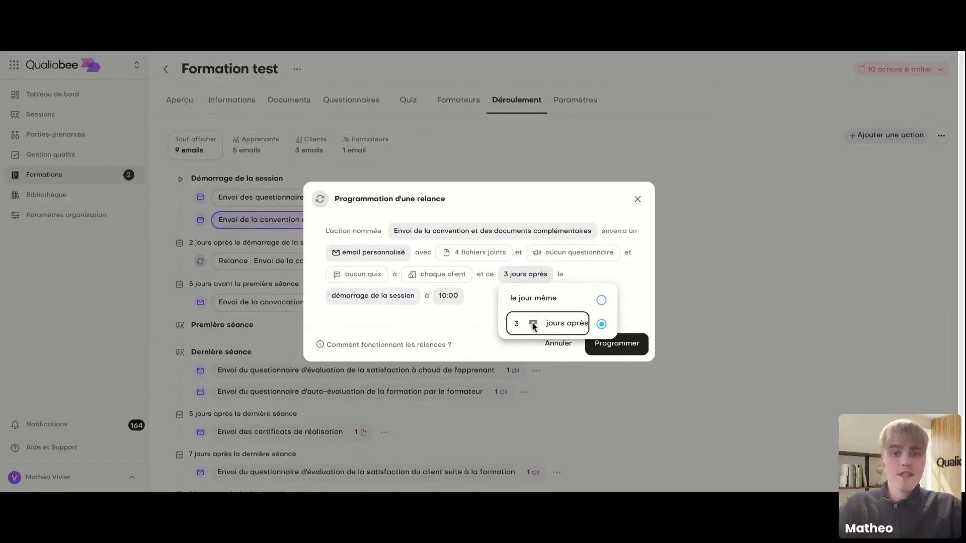
pyautogui.click(533, 322)
pyautogui.click(533, 322)
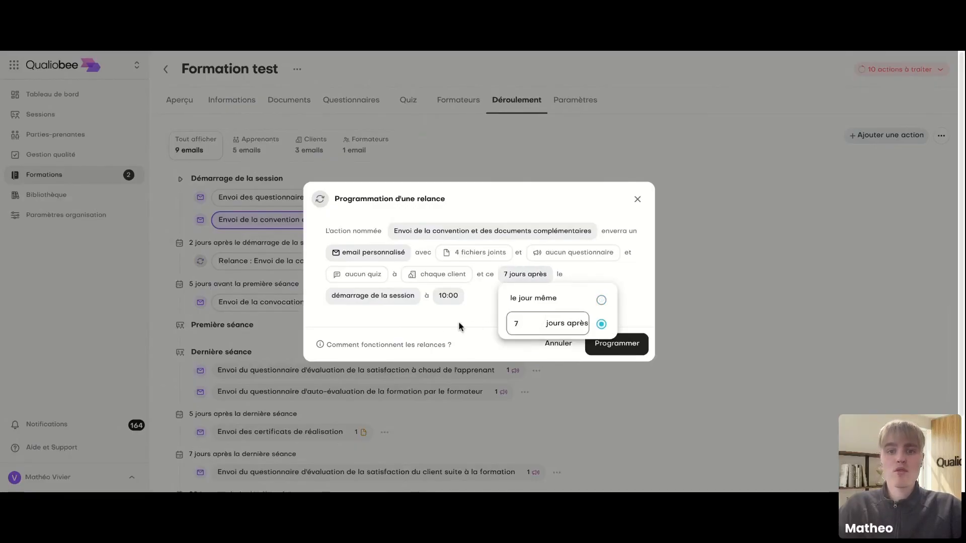
pyautogui.click(617, 345)
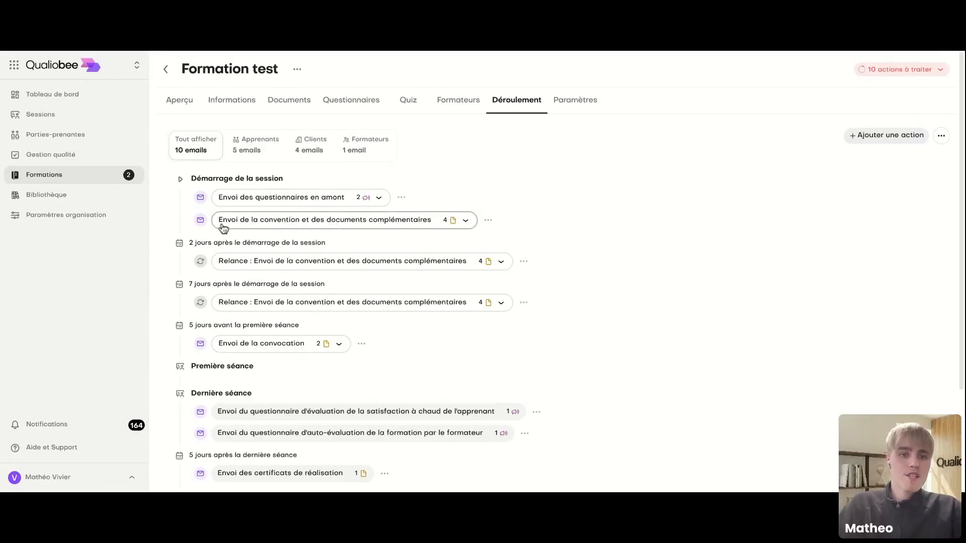
pyautogui.moveTo(200, 220); pyautogui.dragTo(441, 217)
pyautogui.click(512, 222)
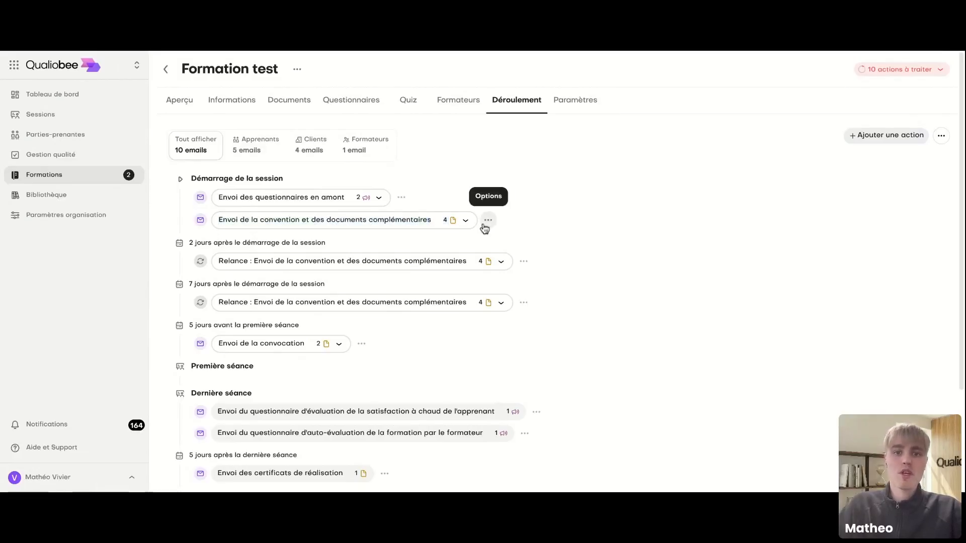
pyautogui.click(488, 222)
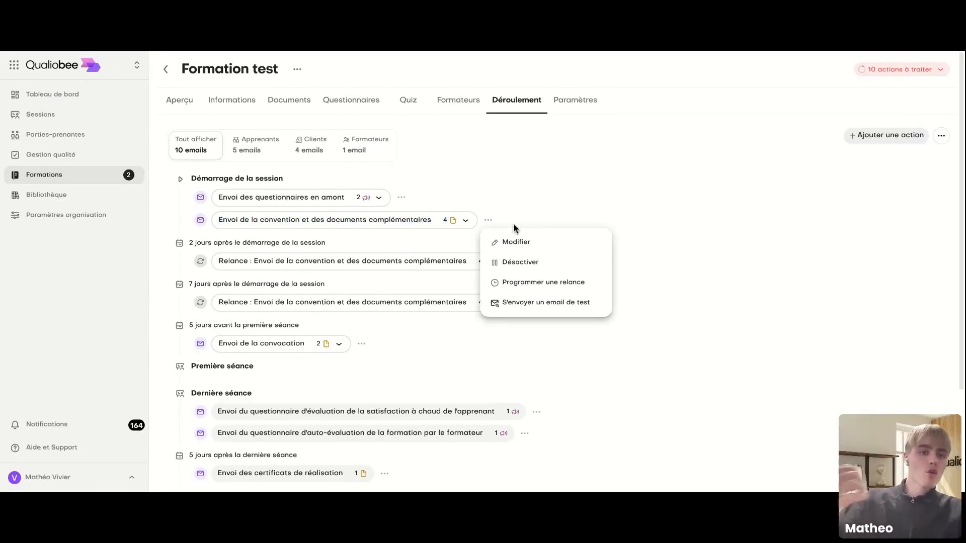
pyautogui.click(541, 215)
pyautogui.click(523, 261)
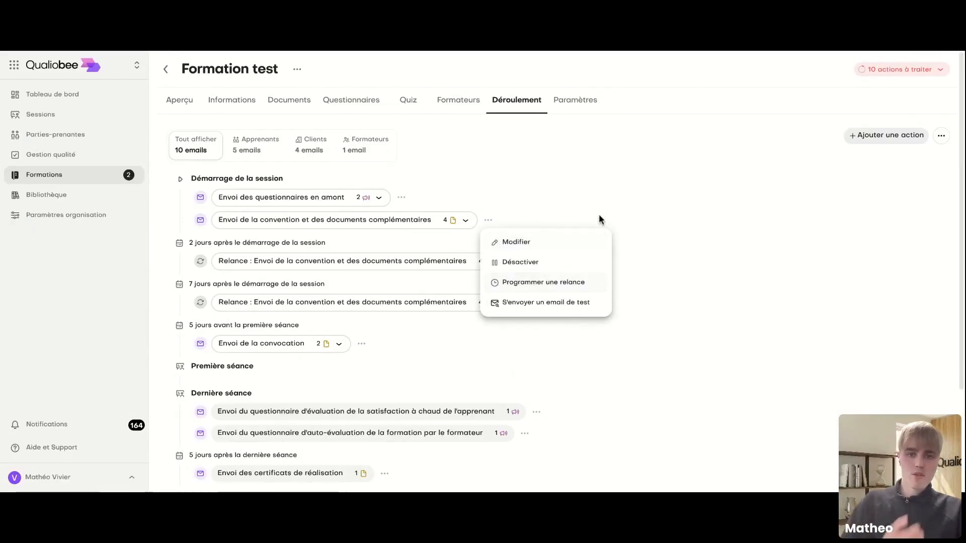
pyautogui.click(629, 173)
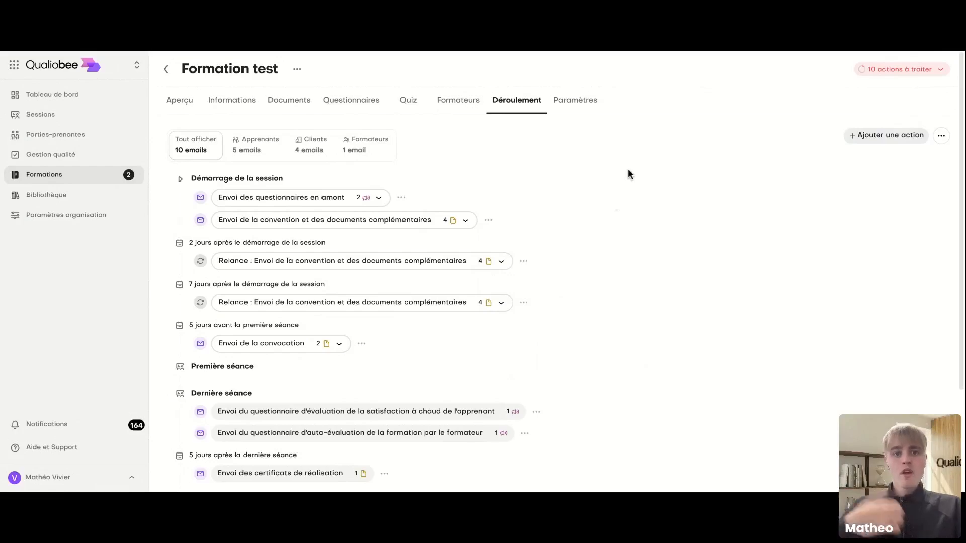
# Step: Expand the grouped Envoi de la convocation action and set its "Envoi des convocations" item to be sent separately
pyautogui.click(331, 349)
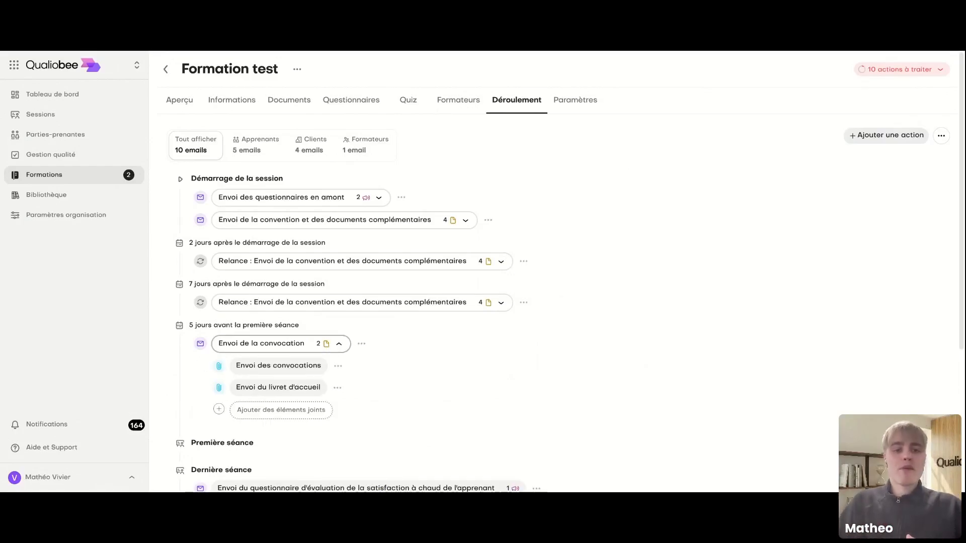
pyautogui.click(338, 367)
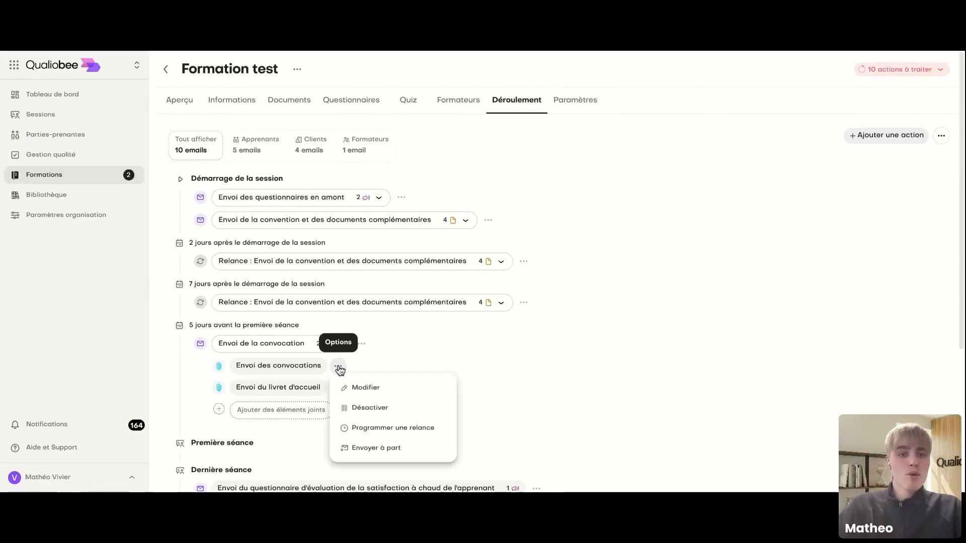
pyautogui.click(366, 451)
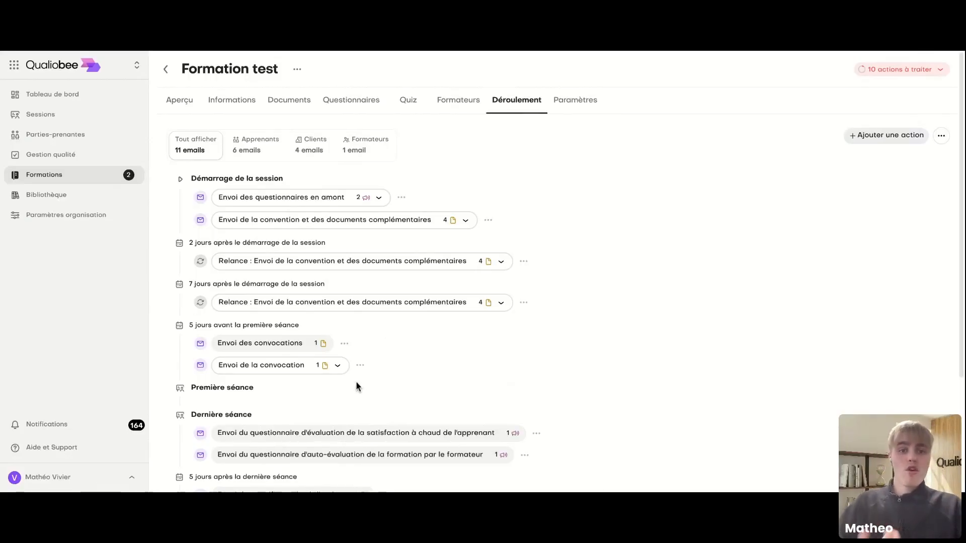
pyautogui.click(345, 344)
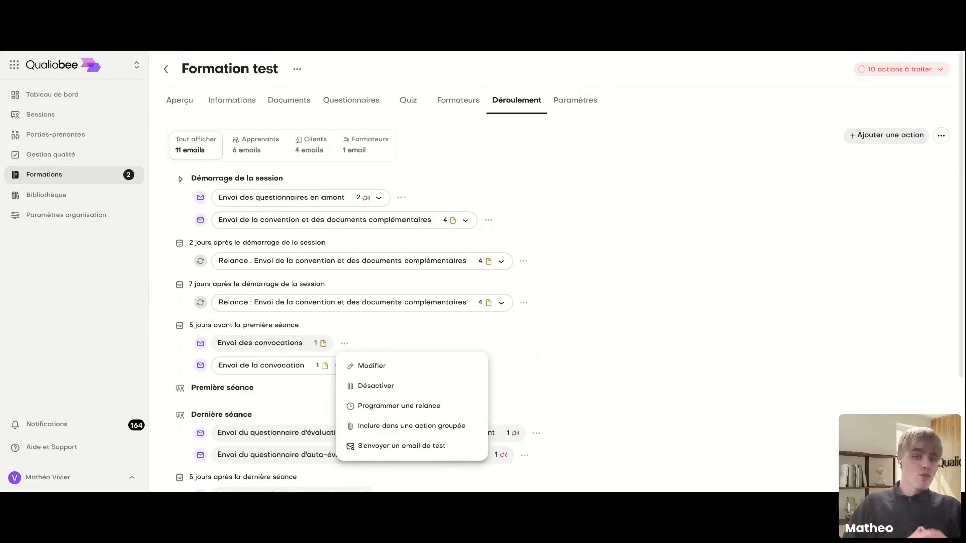
pyautogui.press('Escape')
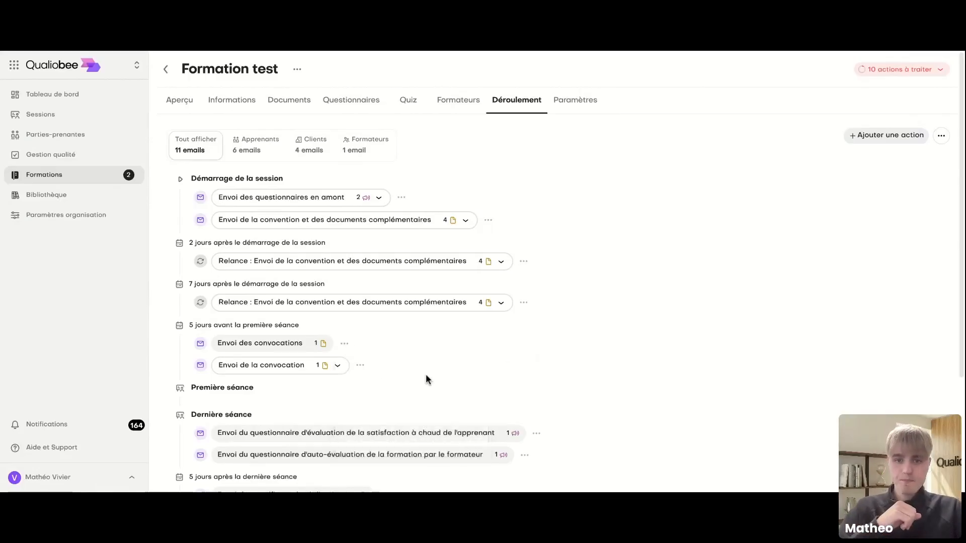
pyautogui.scroll(-5, 426, 377)
pyautogui.scroll(-1, 426, 375)
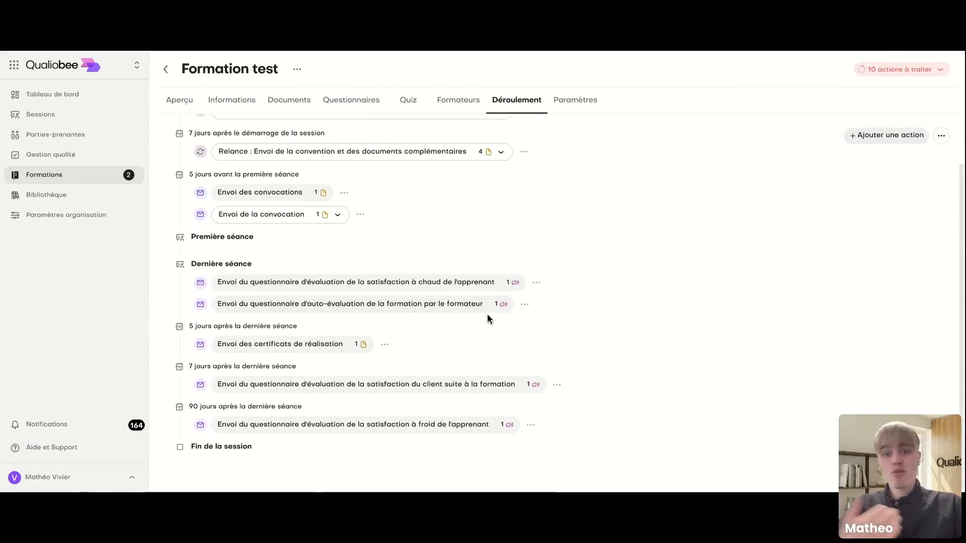
pyautogui.click(536, 282)
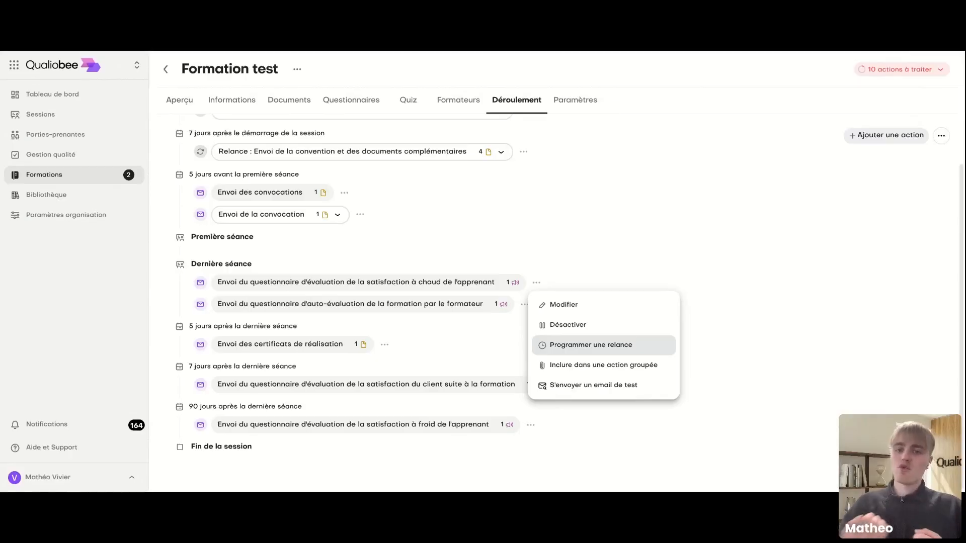
pyautogui.click(677, 230)
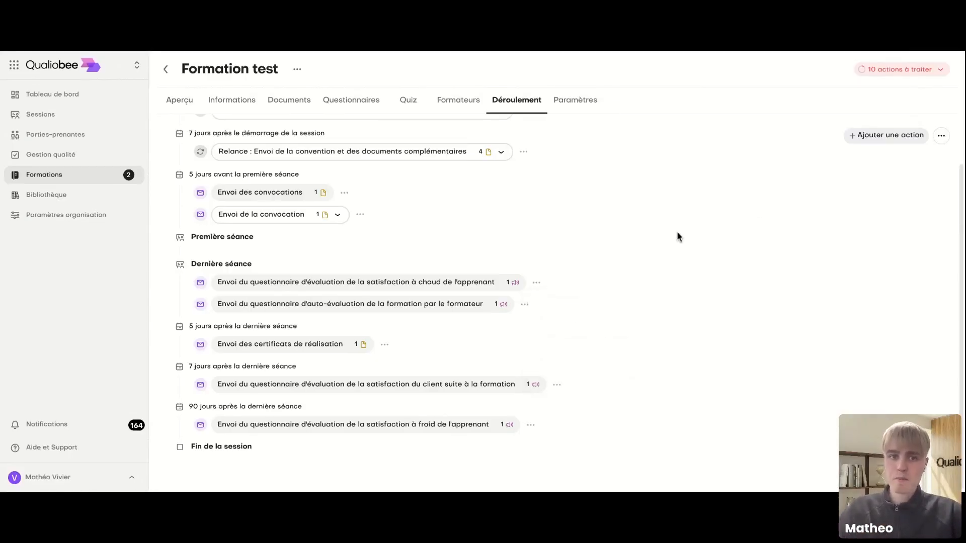
pyautogui.scroll(3, 567, 249)
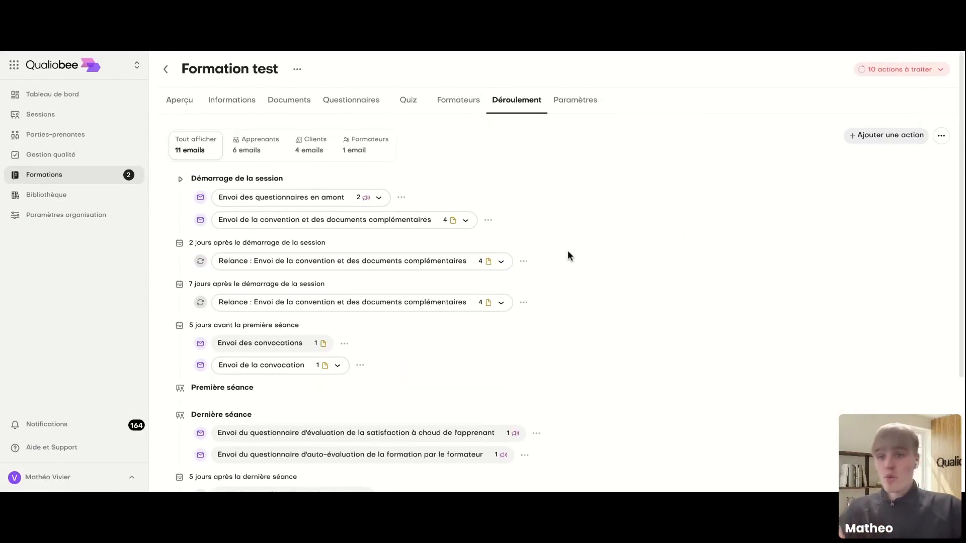
# Step: Start a new automatic action and name it "Envoi du contrat de sous-traitance formateur"
pyautogui.click(871, 141)
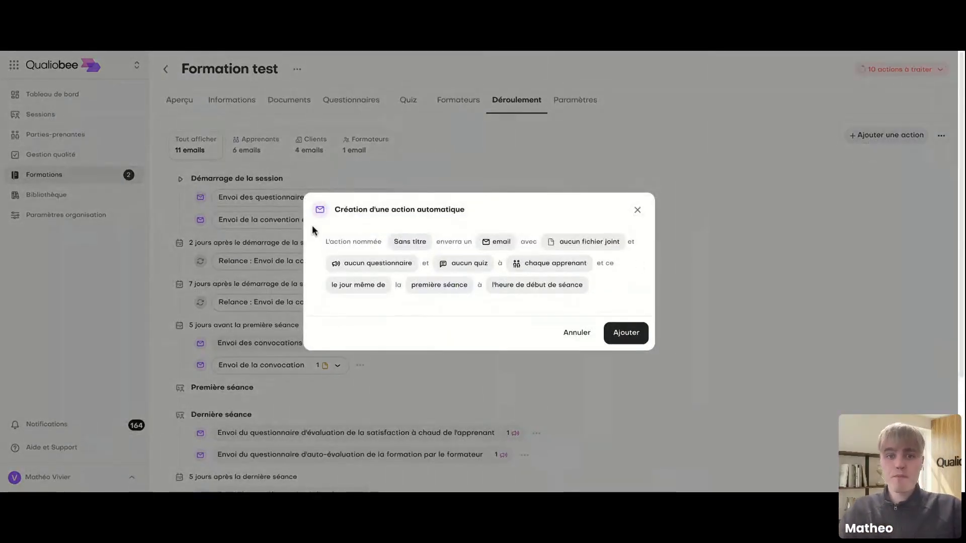
pyautogui.click(399, 241)
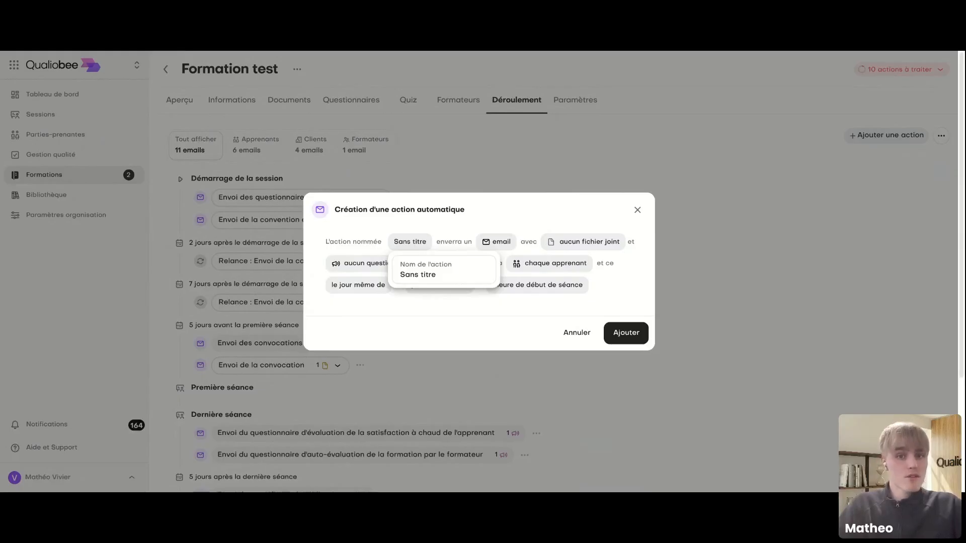
pyautogui.click(360, 242)
pyautogui.moveTo(321, 247); pyautogui.dragTo(582, 300)
pyautogui.click(620, 304)
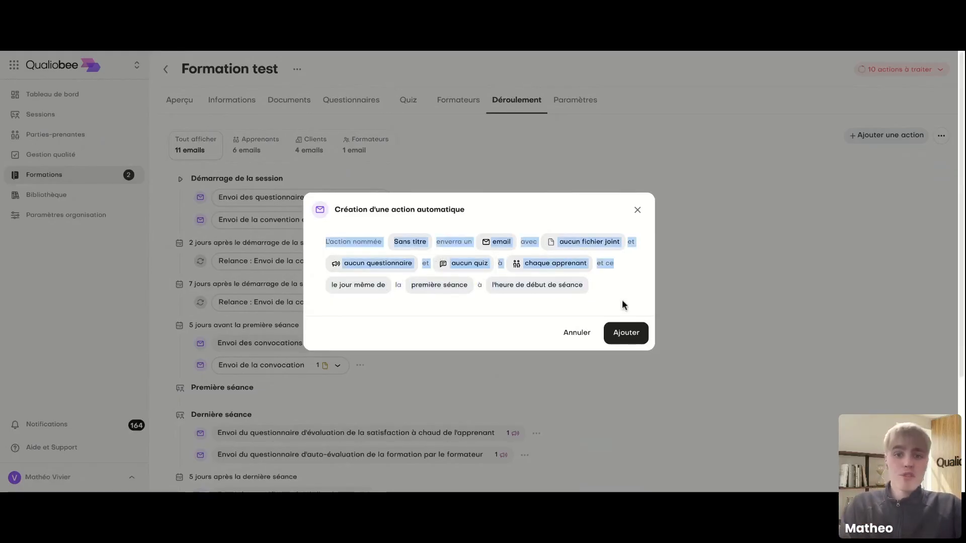
pyautogui.click(394, 251)
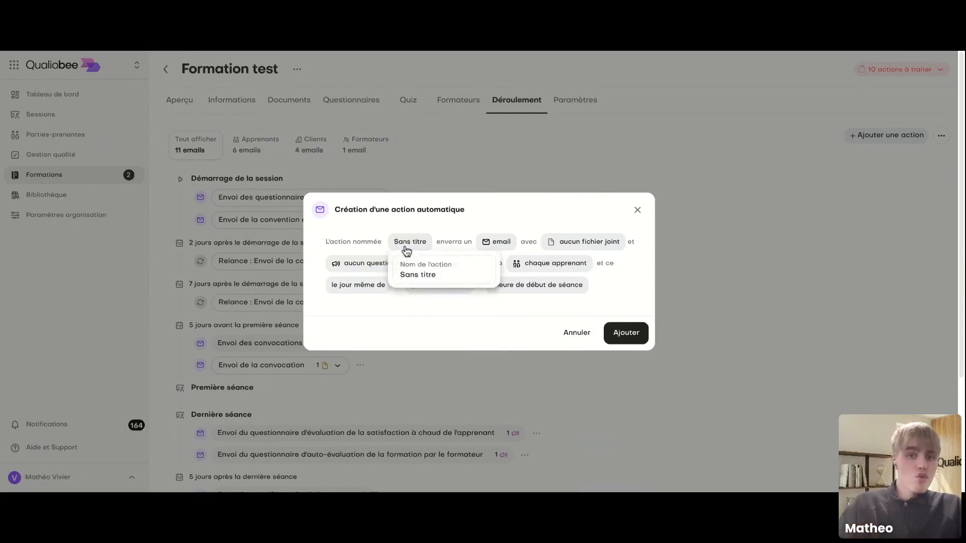
pyautogui.tripleClick(407, 275)
pyautogui.write('Envoi ')
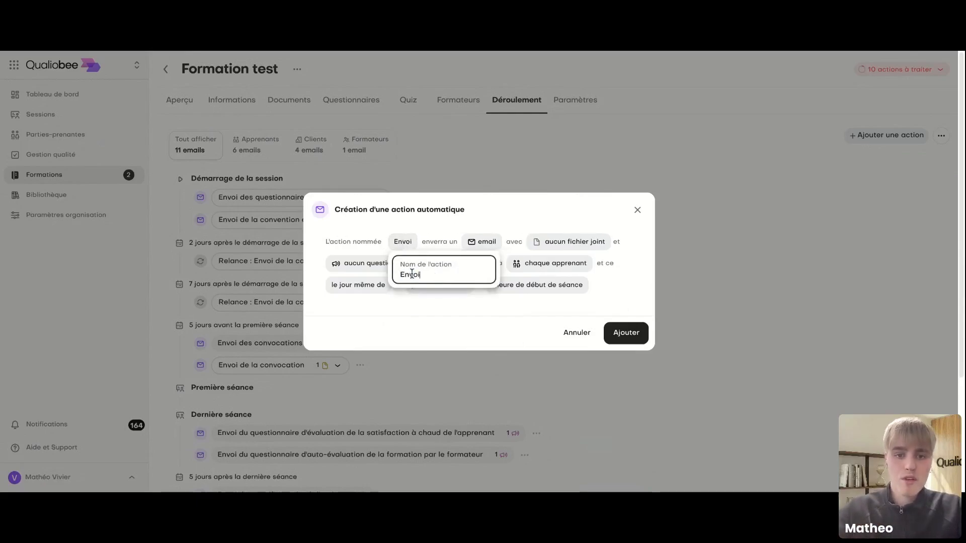
pyautogui.write('du contrat d')
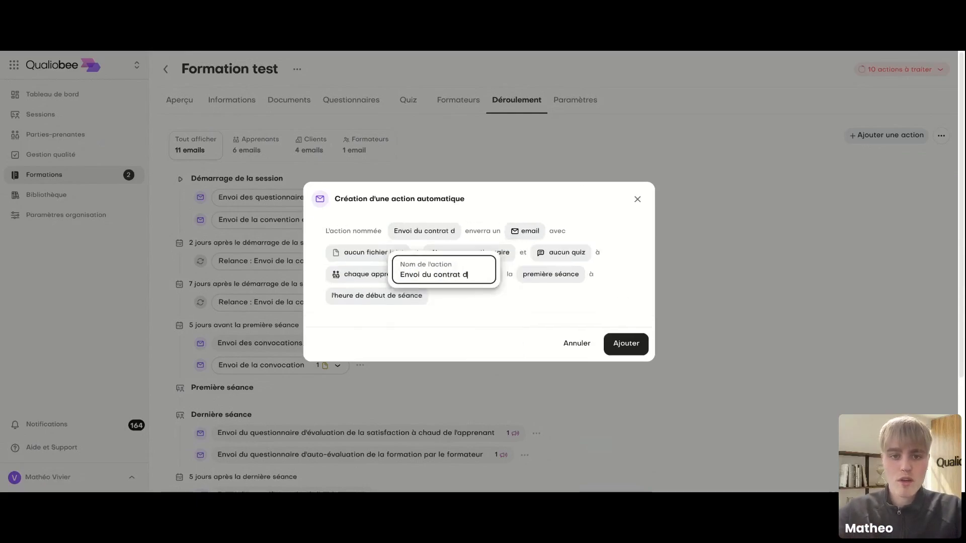
pyautogui.write('e sous-trai')
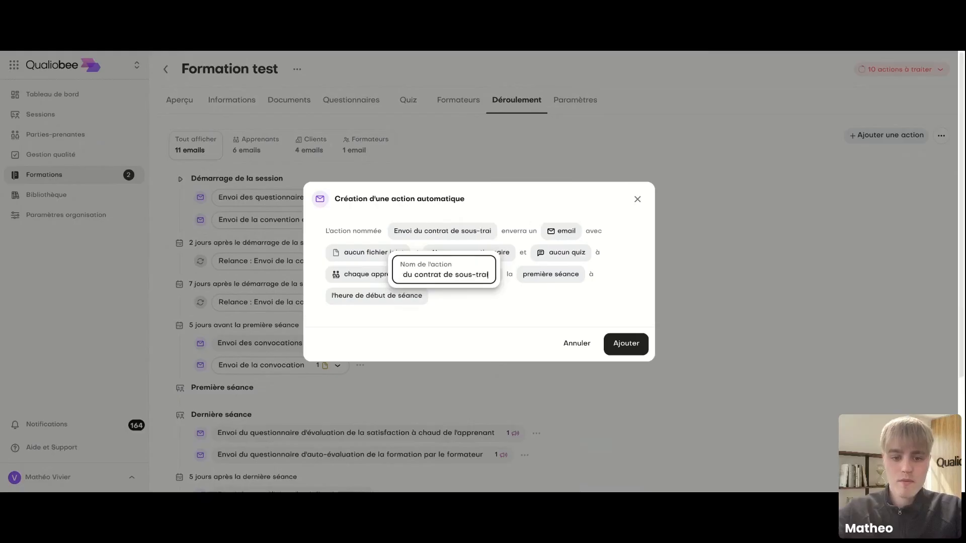
pyautogui.write('tance formateur')
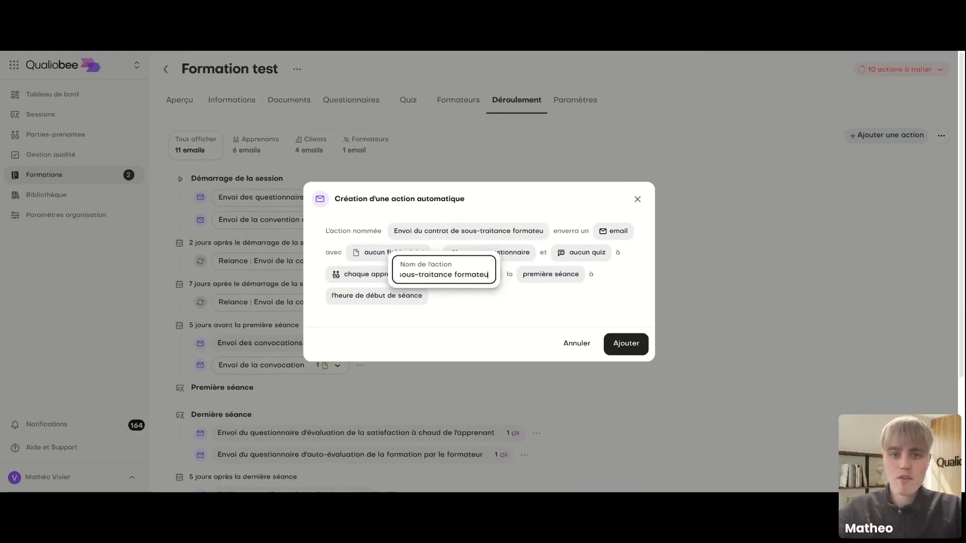
pyautogui.click(524, 219)
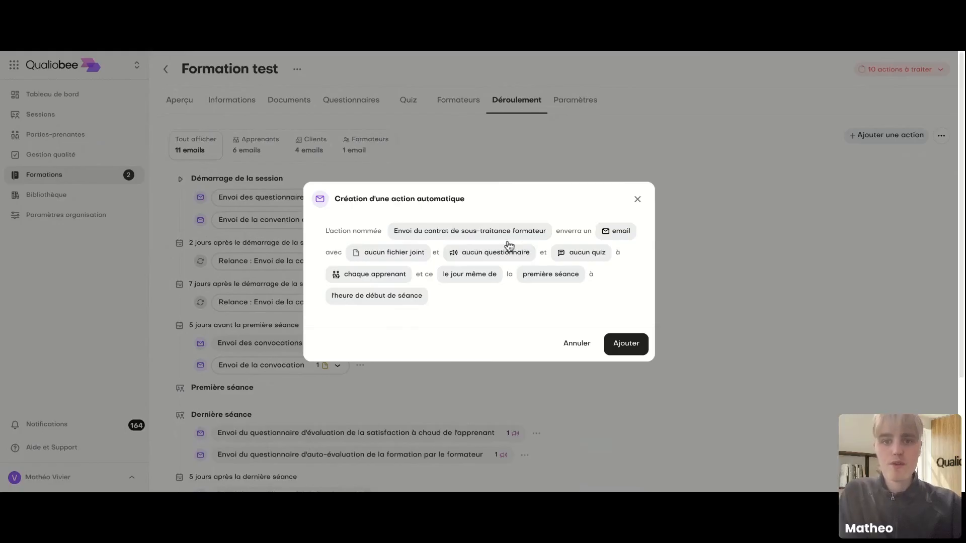
# Step: Try the "Lien bref" template as the new action's email content, and remove that customised email
pyautogui.click(606, 234)
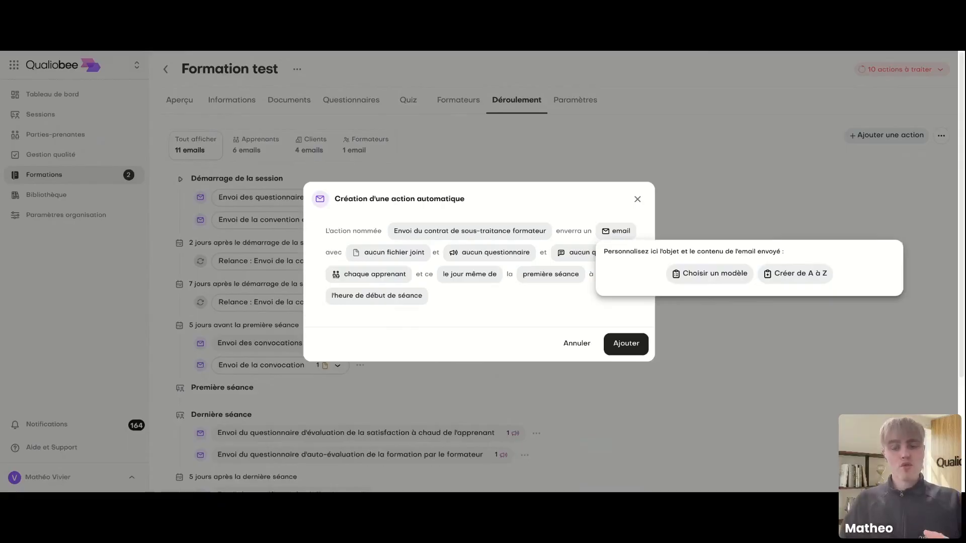
pyautogui.click(724, 286)
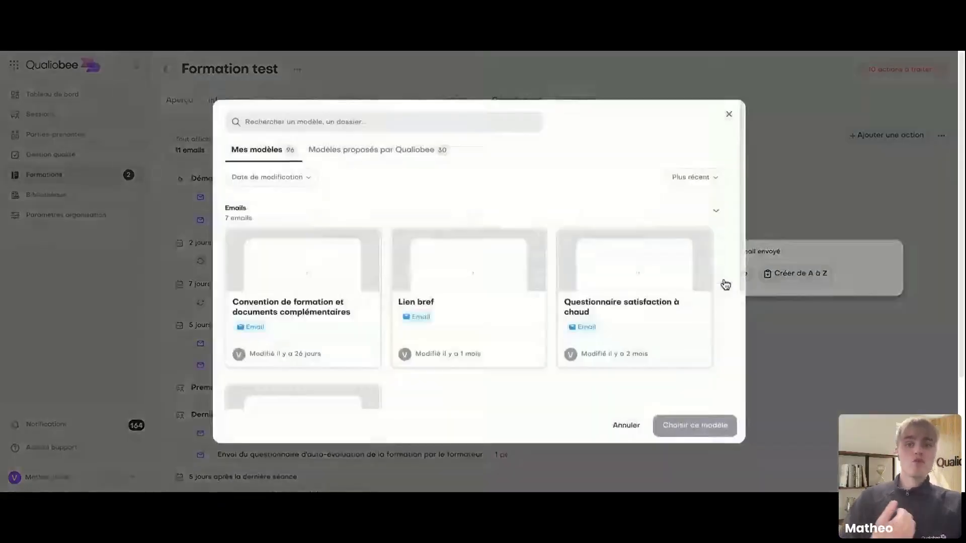
pyautogui.scroll(-2, 312, 322)
pyautogui.click(482, 245)
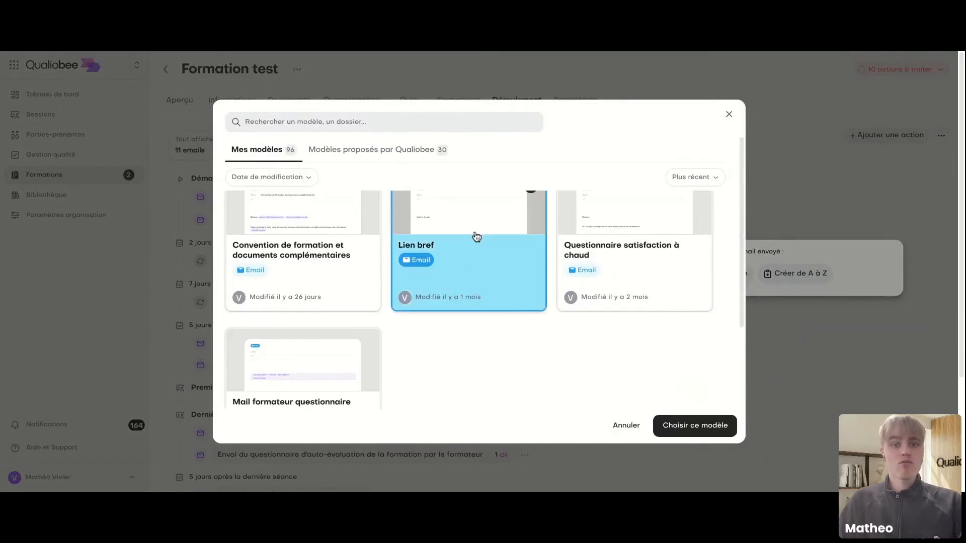
pyautogui.click(668, 428)
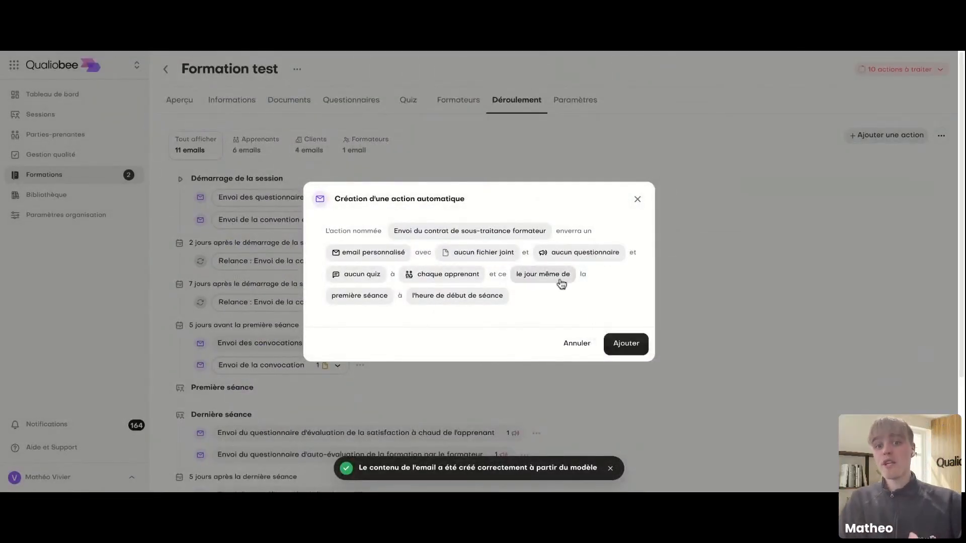
pyautogui.moveTo(383, 252)
pyautogui.click(491, 341)
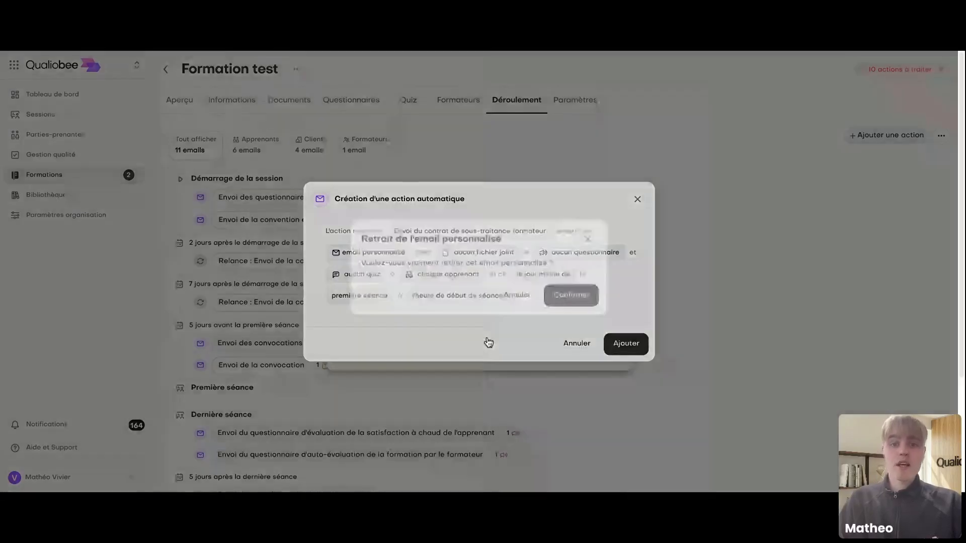
pyautogui.click(586, 300)
# Step: Create the action's email from scratch for the Formateur target, with the subject "En voi du contrat de sous-traitance"
pyautogui.click(530, 297)
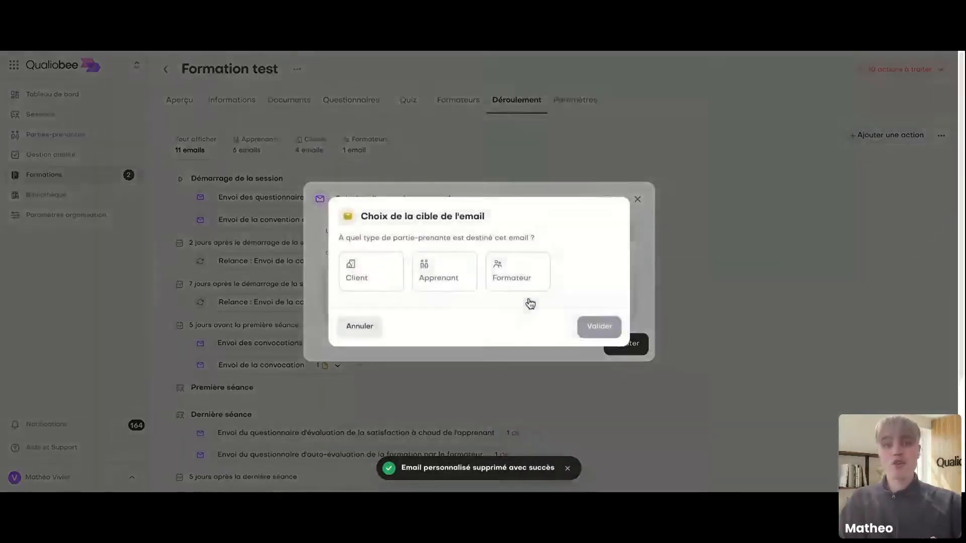
pyautogui.click(505, 287)
pyautogui.click(600, 327)
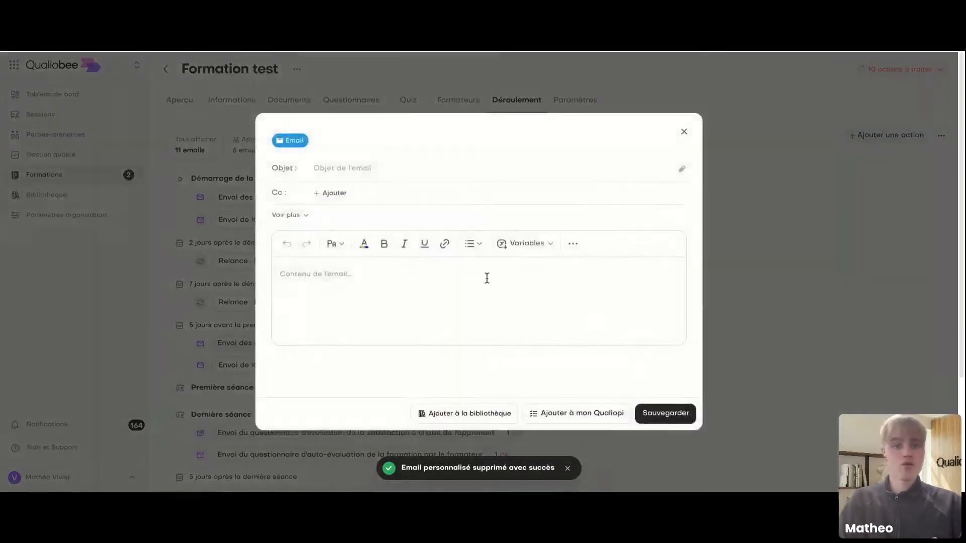
pyautogui.click(362, 169)
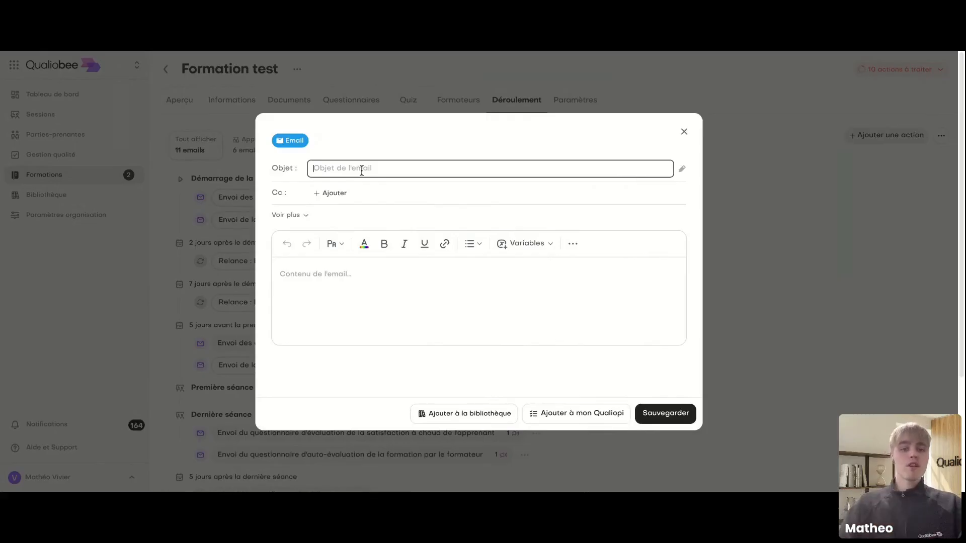
pyautogui.write('En voi')
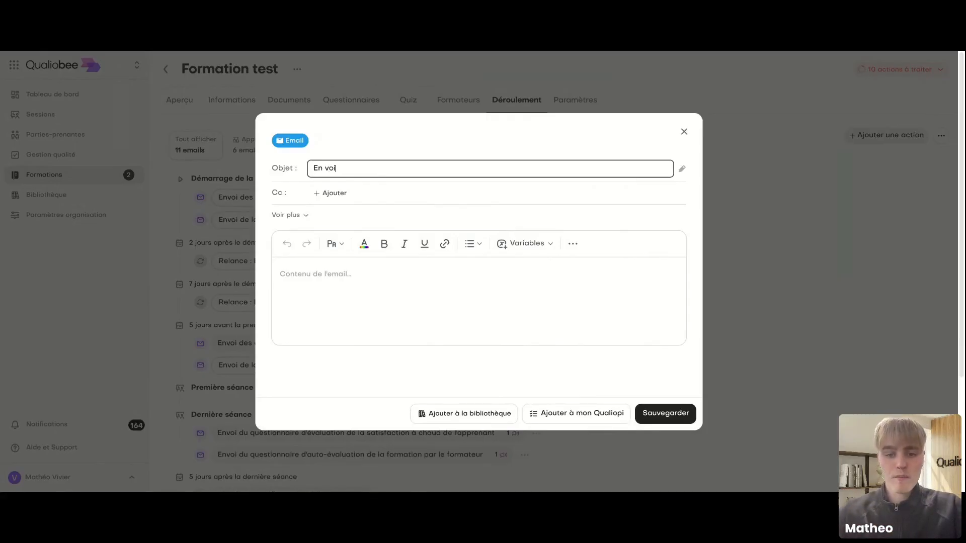
pyautogui.write(' du contrat ed')
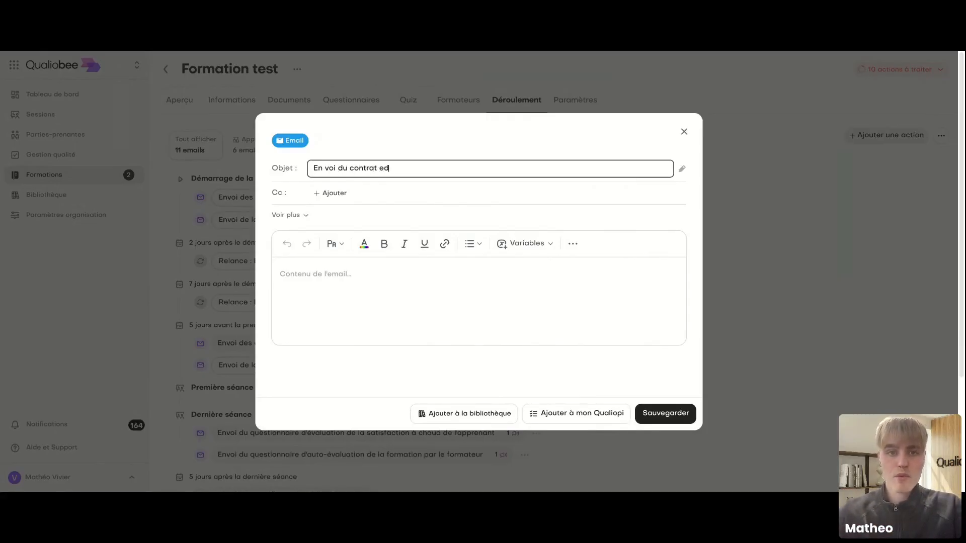
pyautogui.press('BackSpace')
pyautogui.write('de sous-traitance')
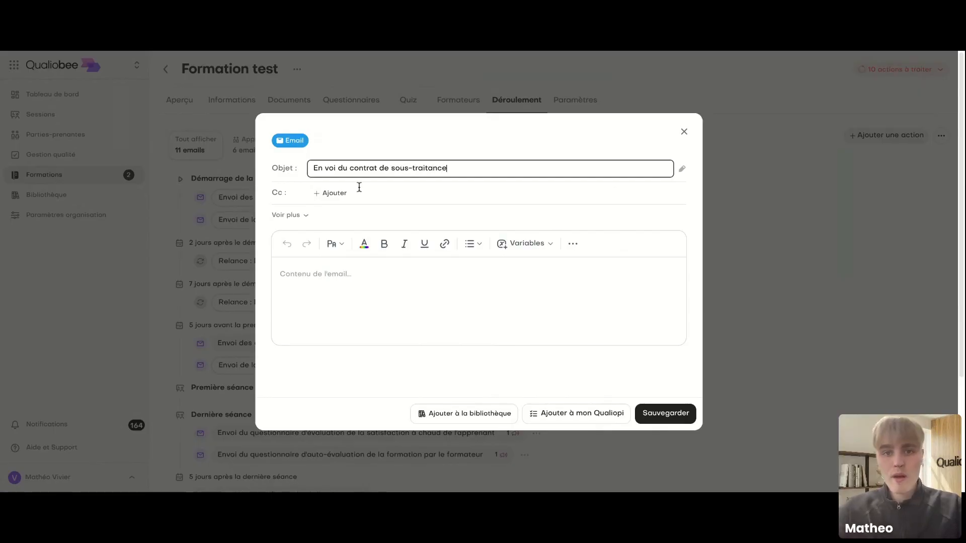
# Step: Write the email body "Bonjour" plus the prénom destinataire email variable, followed by "Ci-joint votre contrat de sous-traitance", and close the editor
pyautogui.click(310, 264)
pyautogui.write('Bonjour')
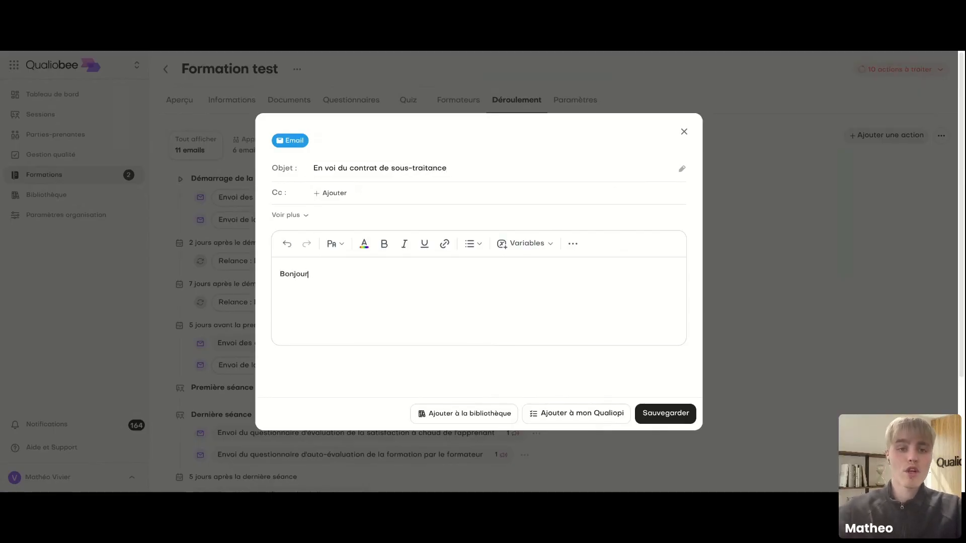
pyautogui.click(513, 244)
pyautogui.click(418, 315)
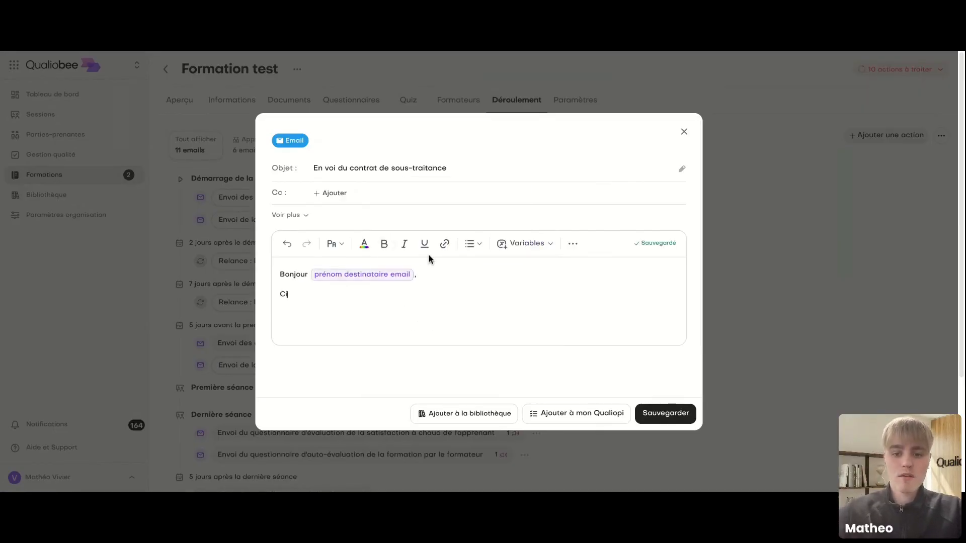
pyautogui.write('Ci-joint votre contrat de sous-traitance')
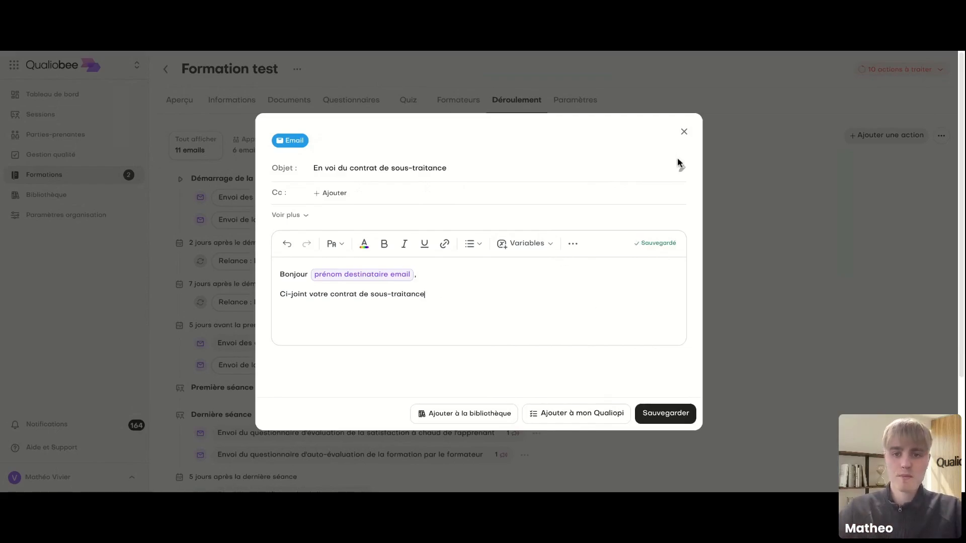
pyautogui.click(683, 131)
pyautogui.click(562, 309)
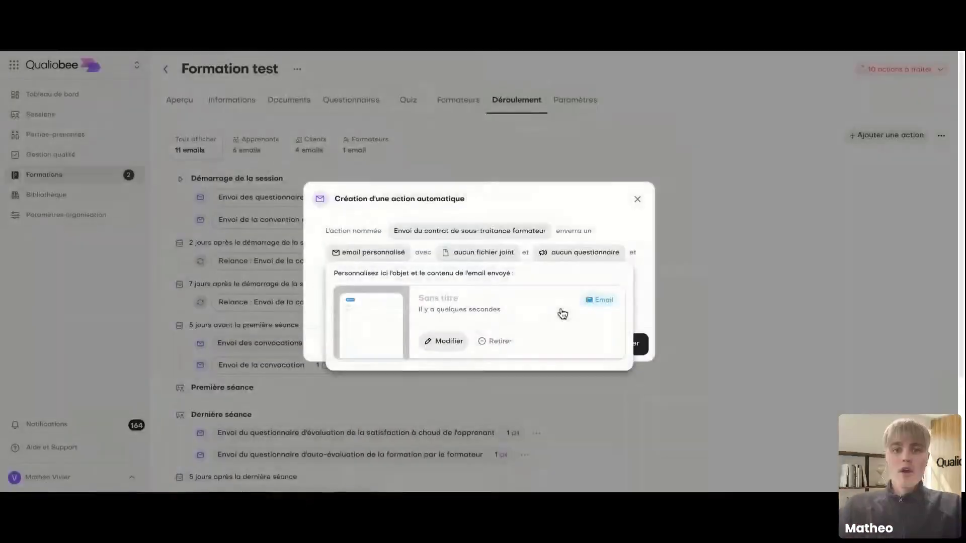
pyautogui.click(322, 313)
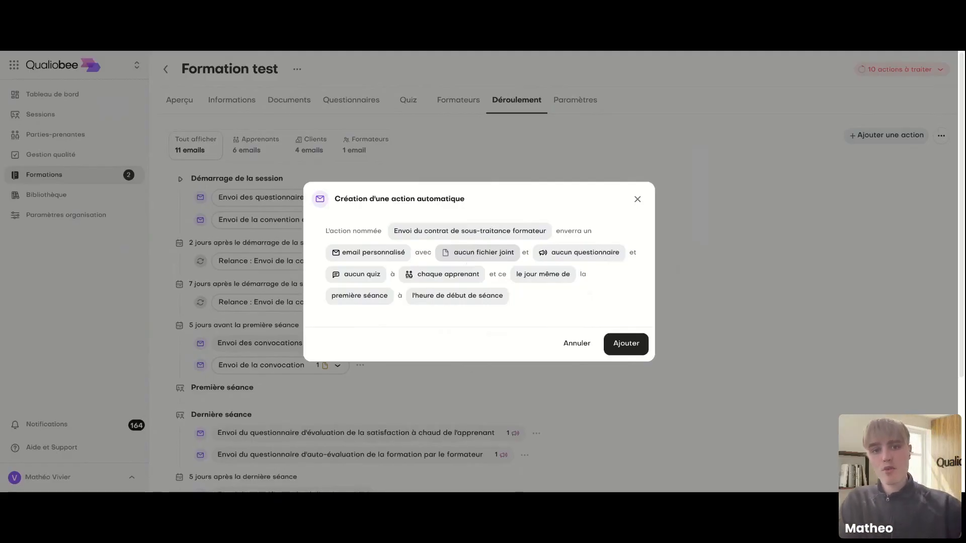
# Step: Attach the "Convention de formation professionnelle" document template from the library to the action's email
pyautogui.click(478, 253)
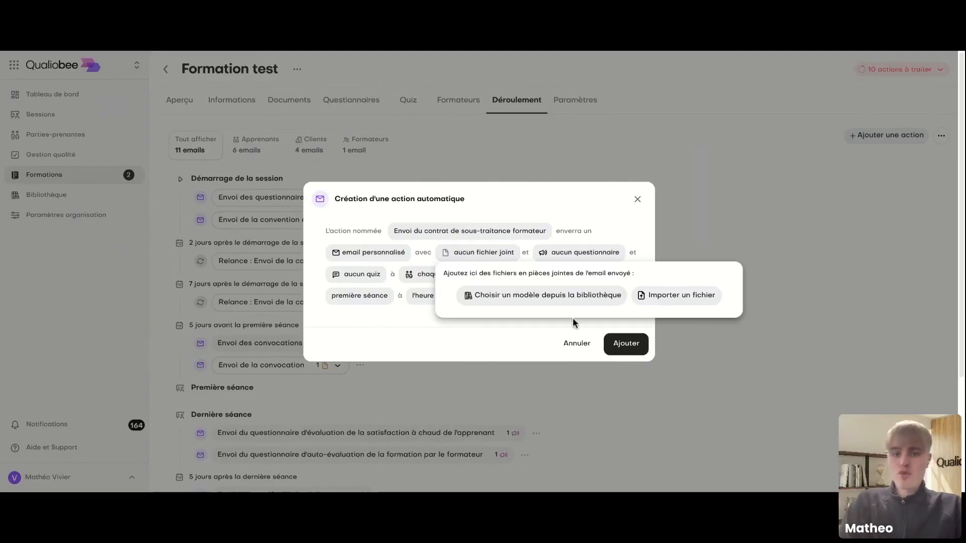
pyautogui.click(548, 299)
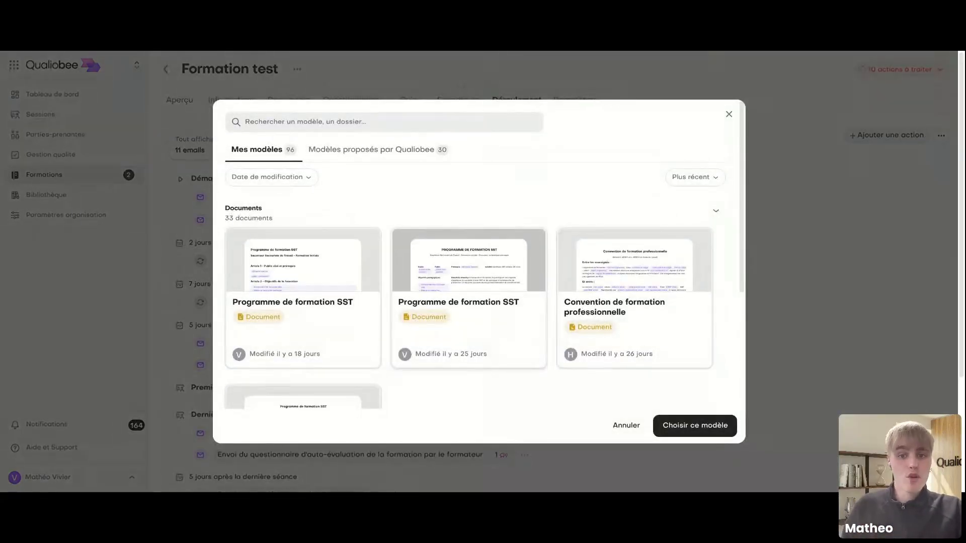
pyautogui.click(565, 317)
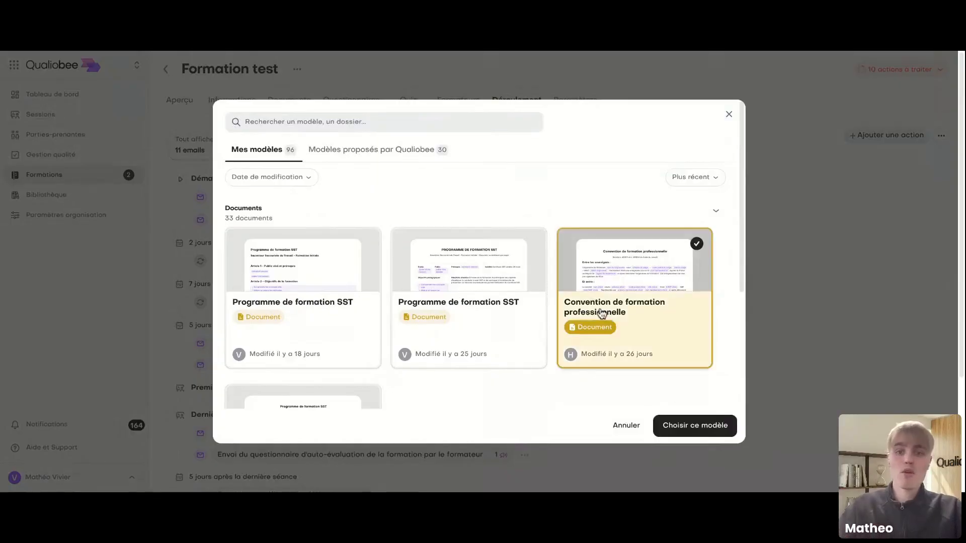
pyautogui.click(704, 427)
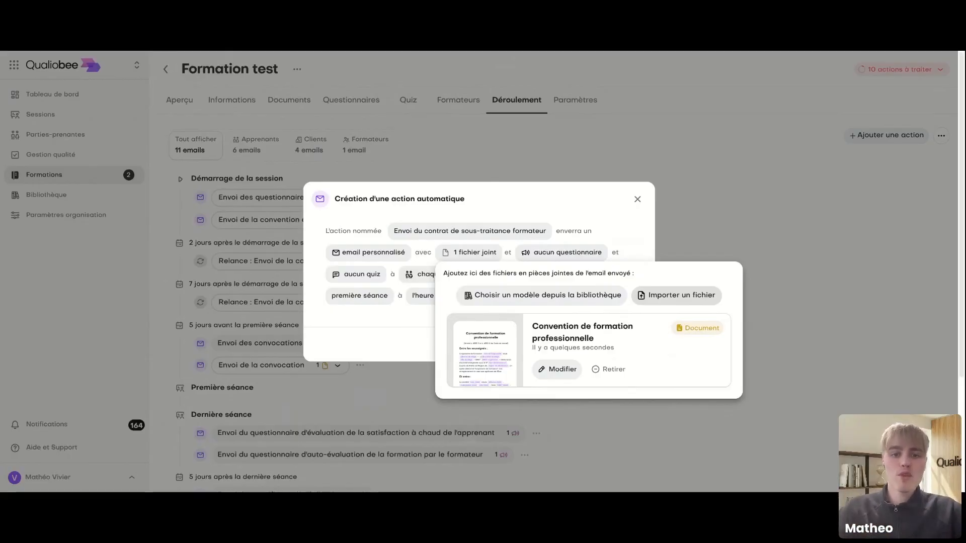
pyautogui.click(371, 340)
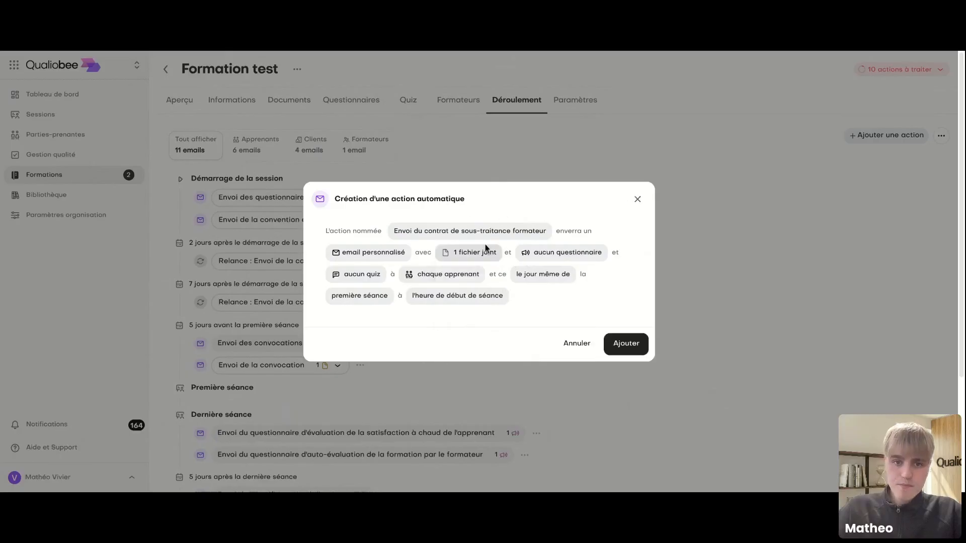
# Step: Set the new action's recipient to chaque formateur
pyautogui.moveTo(570, 261); pyautogui.dragTo(619, 273)
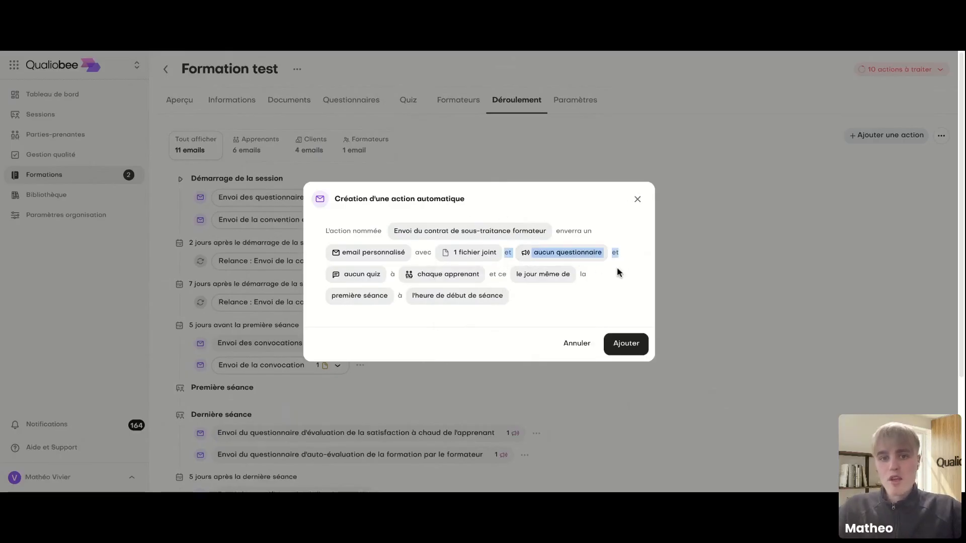
pyautogui.click(620, 262)
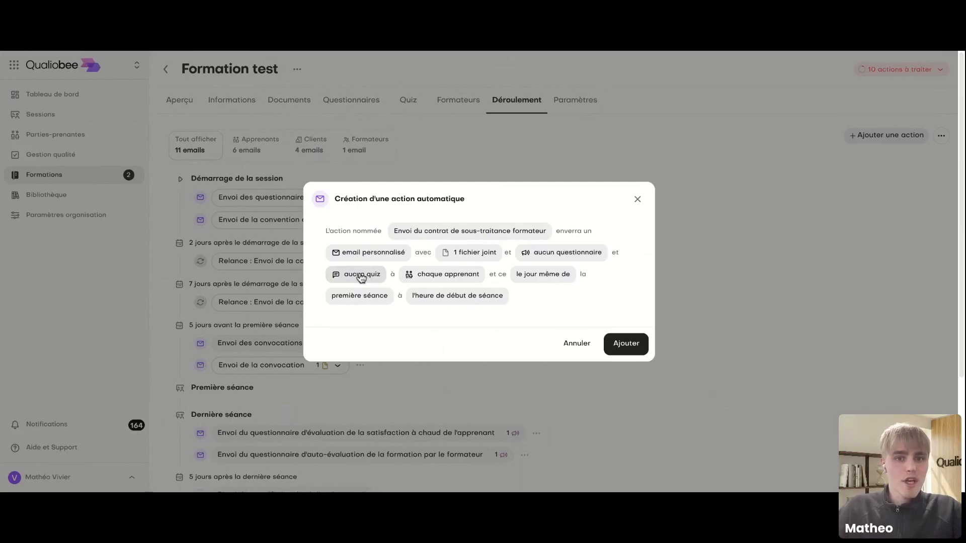
pyautogui.click(460, 280)
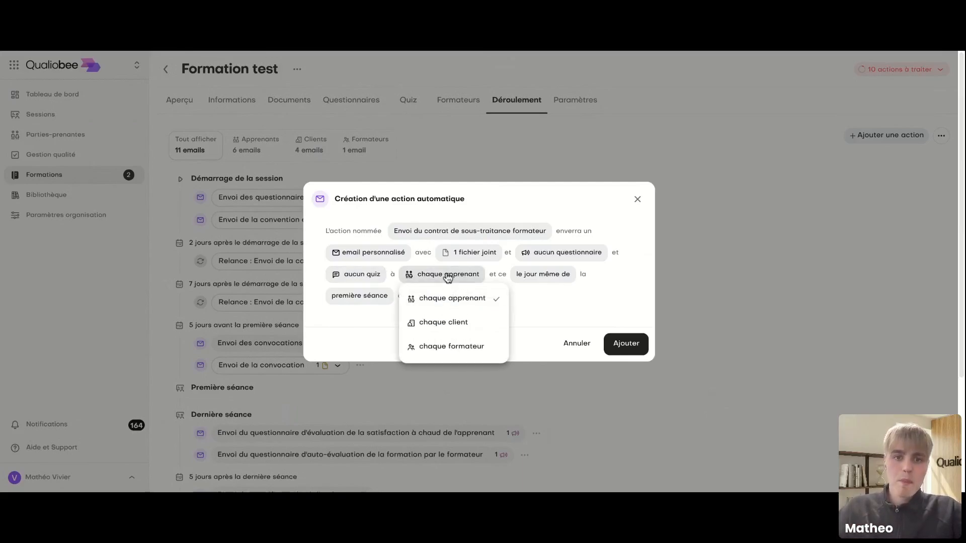
pyautogui.click(460, 351)
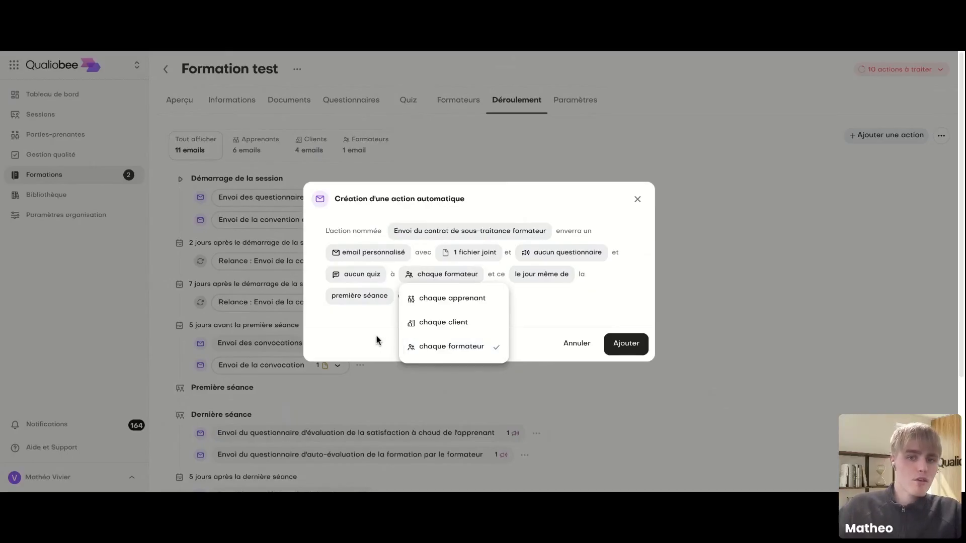
pyautogui.click(376, 334)
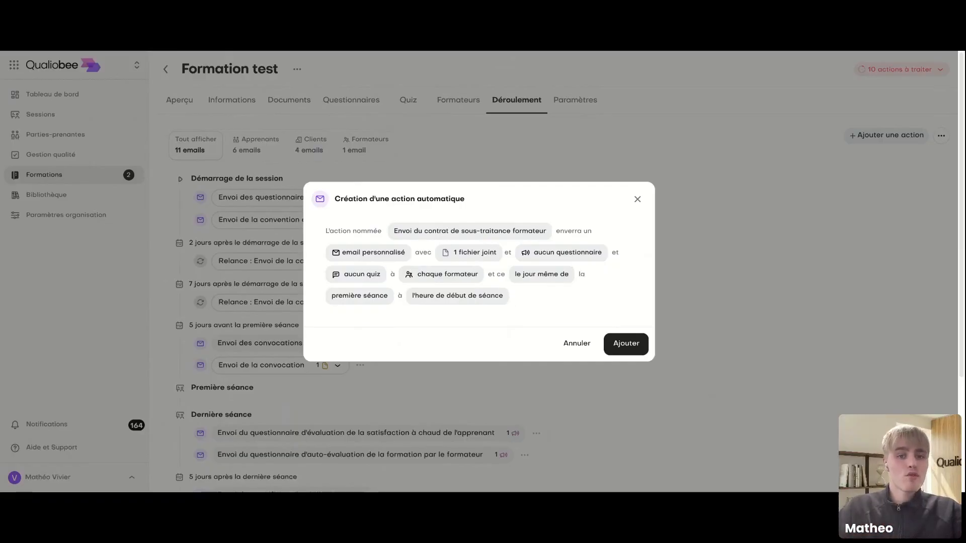
# Step: Schedule the subcontracting contract action for the same day as the démarrage de la session at 10:00 and add it to the Déroulement
pyautogui.click(374, 293)
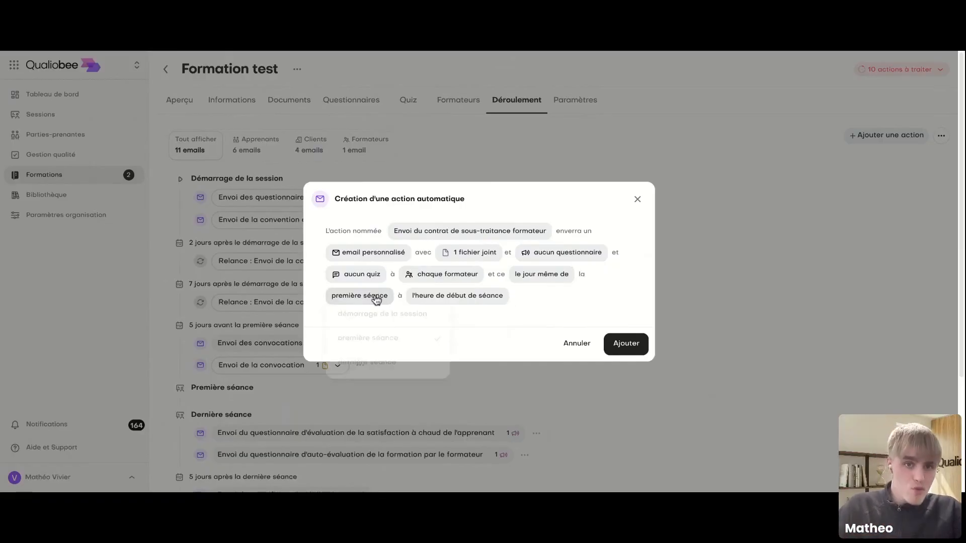
pyautogui.click(386, 320)
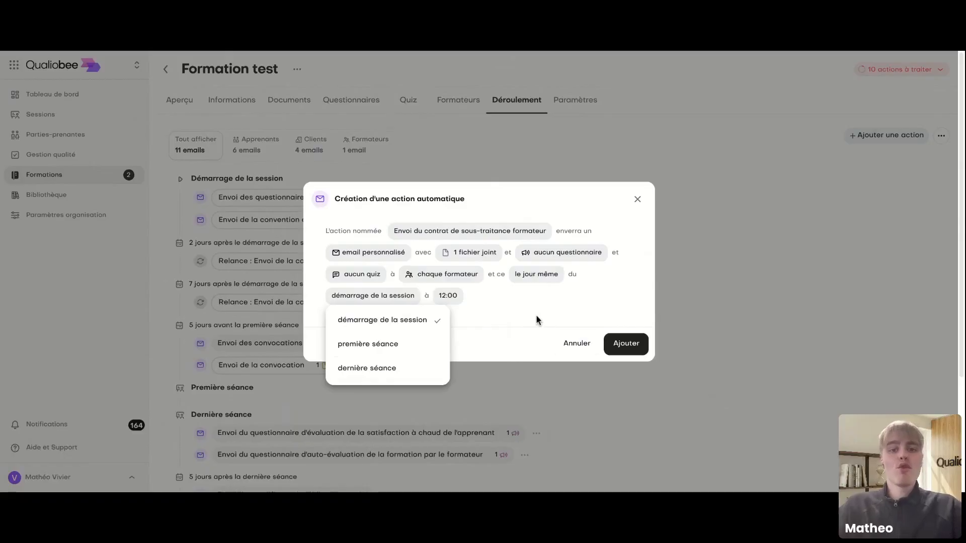
pyautogui.click(448, 303)
pyautogui.click(446, 304)
pyautogui.click(448, 309)
pyautogui.write('10')
pyautogui.click(381, 330)
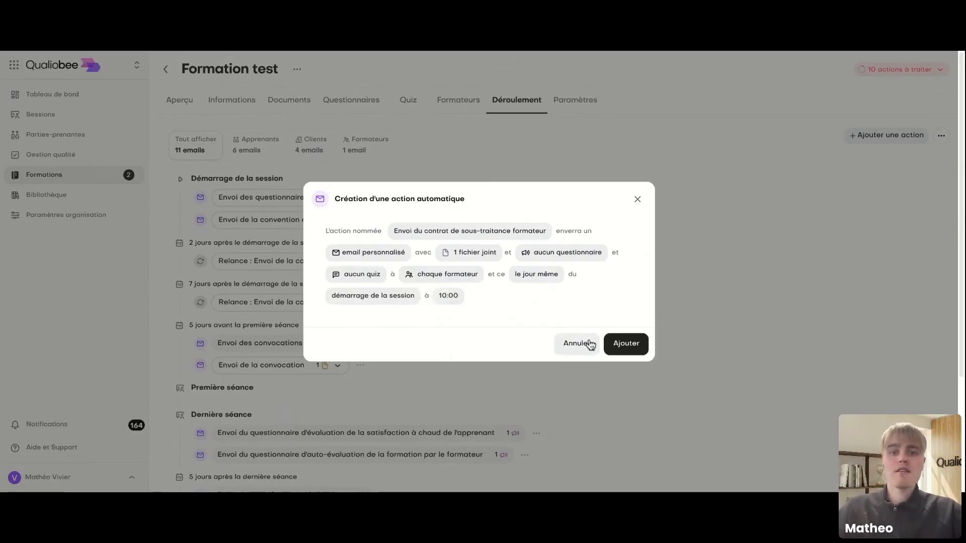
pyautogui.click(624, 344)
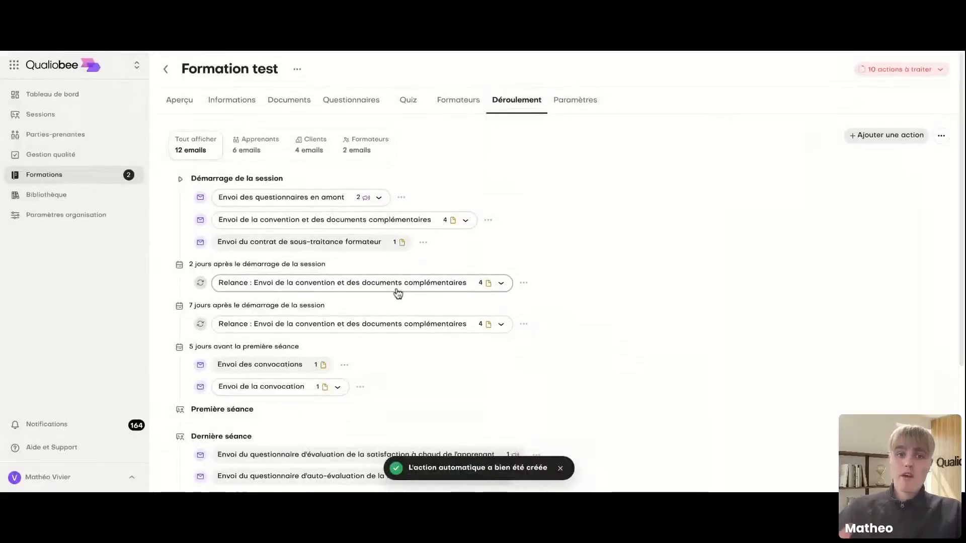
pyautogui.moveTo(209, 240); pyautogui.dragTo(428, 247)
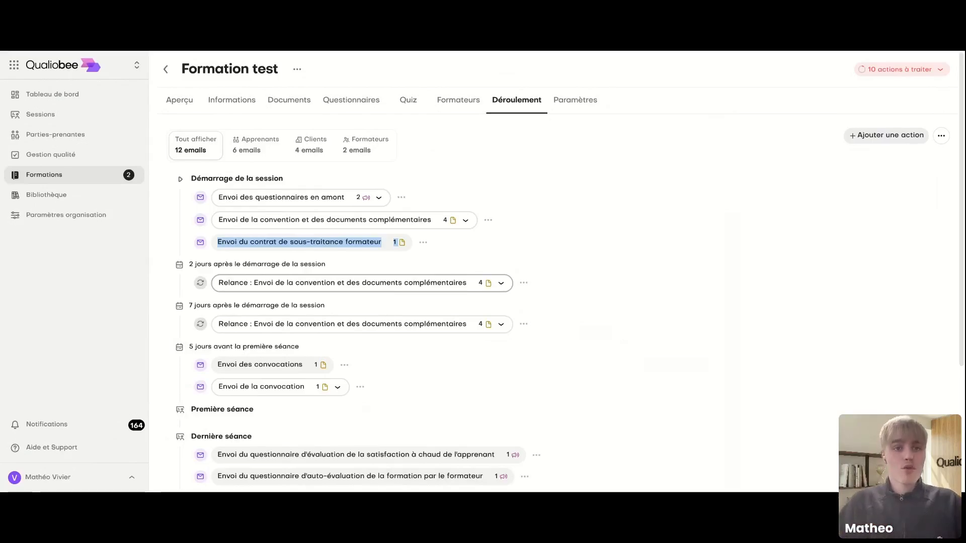
pyautogui.click(444, 253)
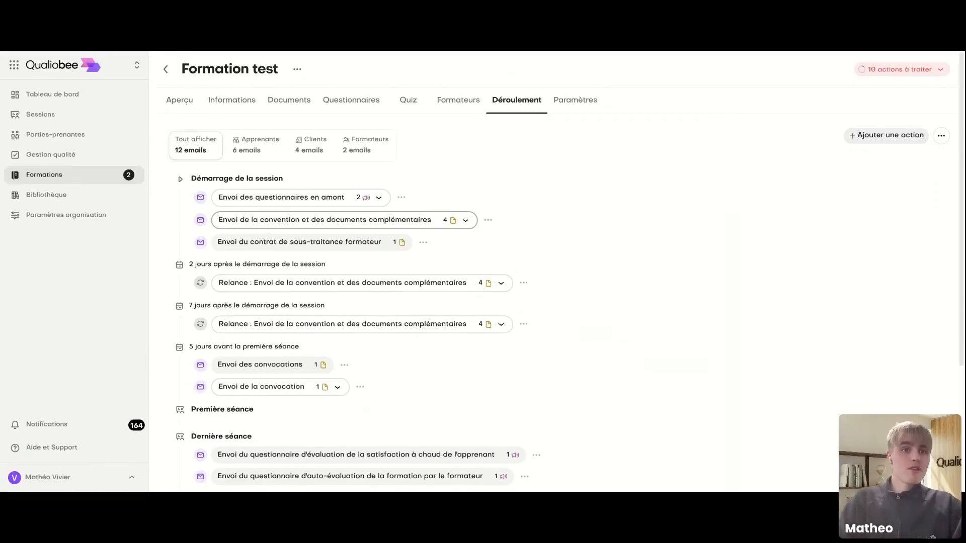
# Step: Open the "Formation en communication en creche" session from the sessions list to view its overview
pyautogui.click(80, 121)
pyautogui.click(196, 96)
pyautogui.click(254, 103)
pyautogui.click(441, 104)
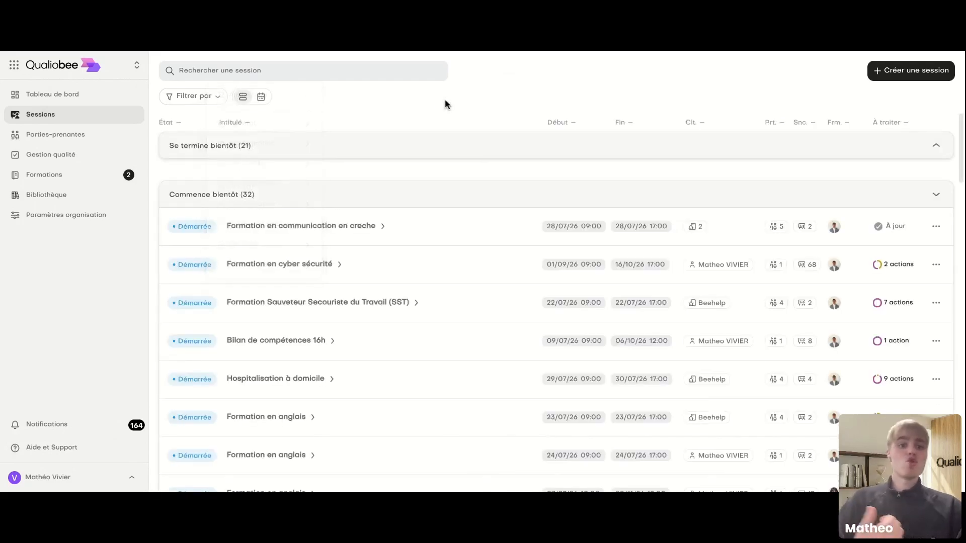
pyautogui.click(340, 233)
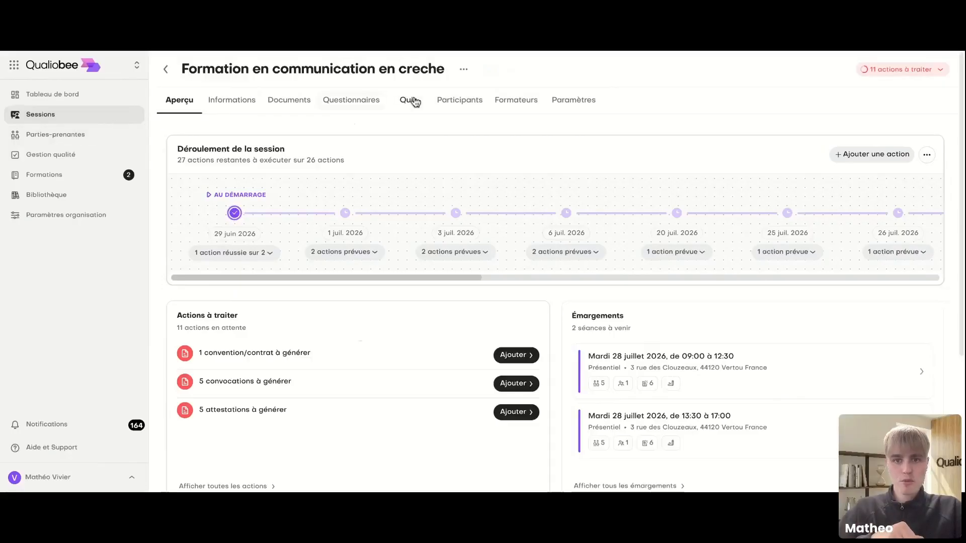
# Step: Open the "Formation en cyber sécurité" session from the sessions list and look through its timeline of automatic actions
pyautogui.click(67, 116)
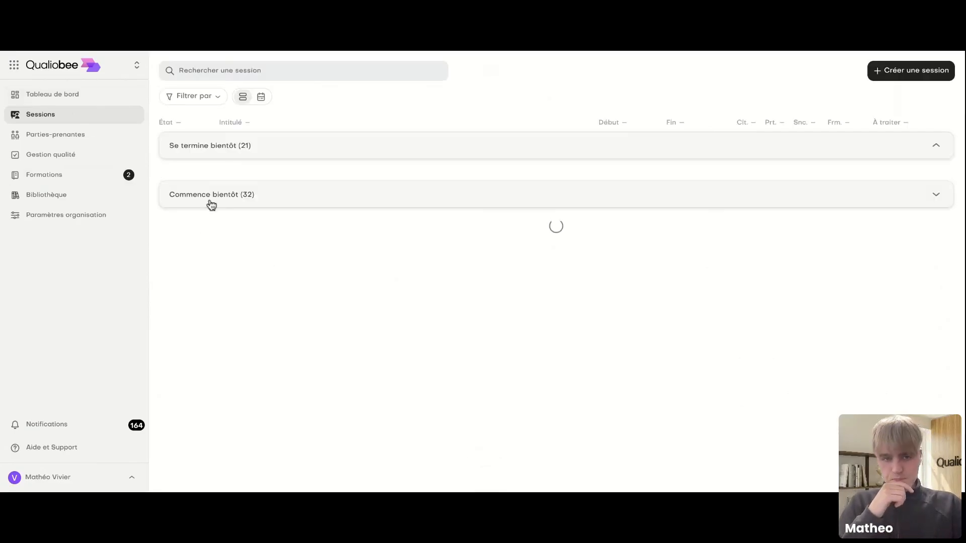
pyautogui.click(296, 239)
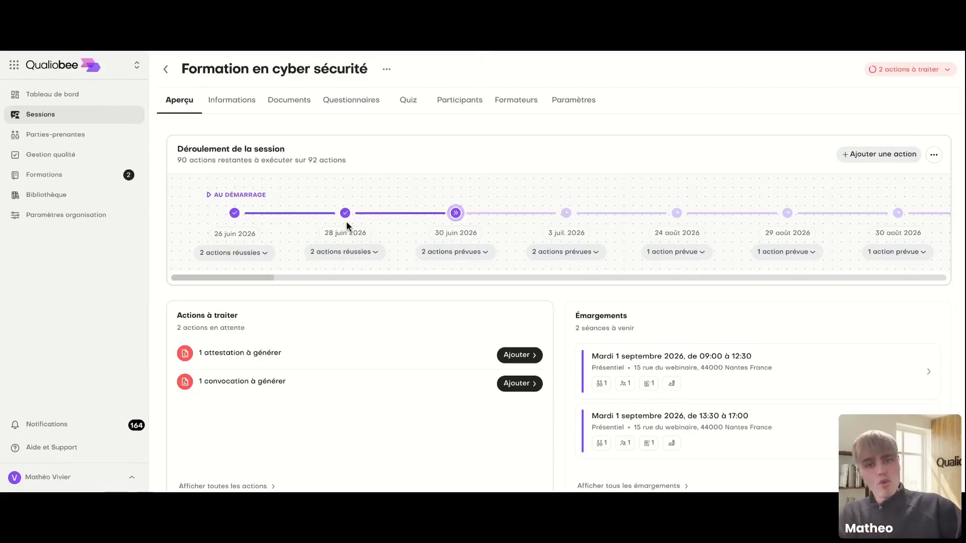
pyautogui.hscroll(3, 346, 222)
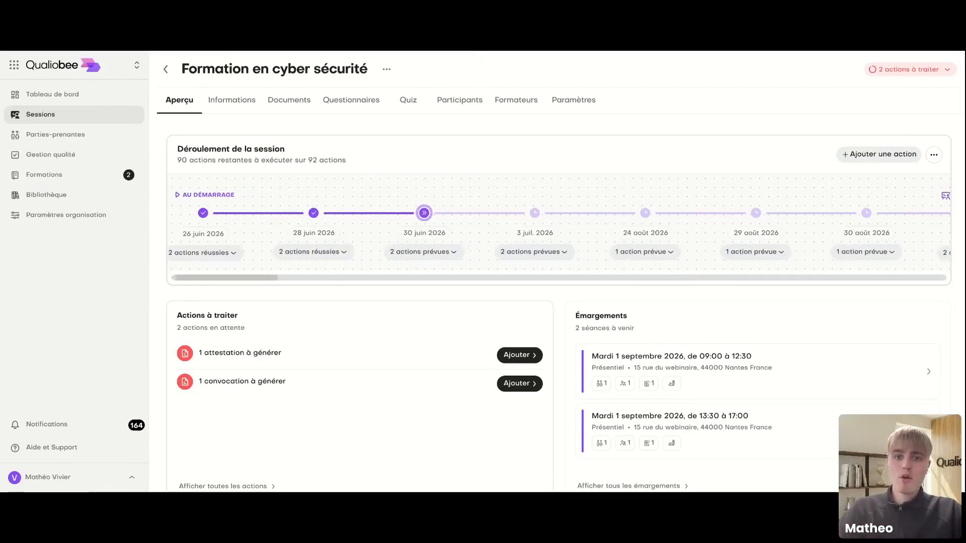
pyautogui.hscroll(3, 558, 231)
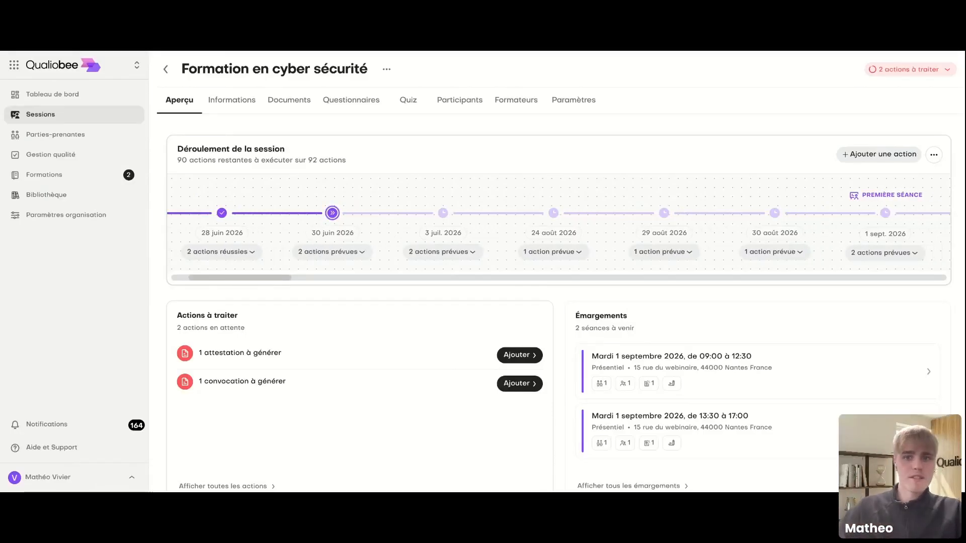
pyautogui.hscroll(-5, 559, 231)
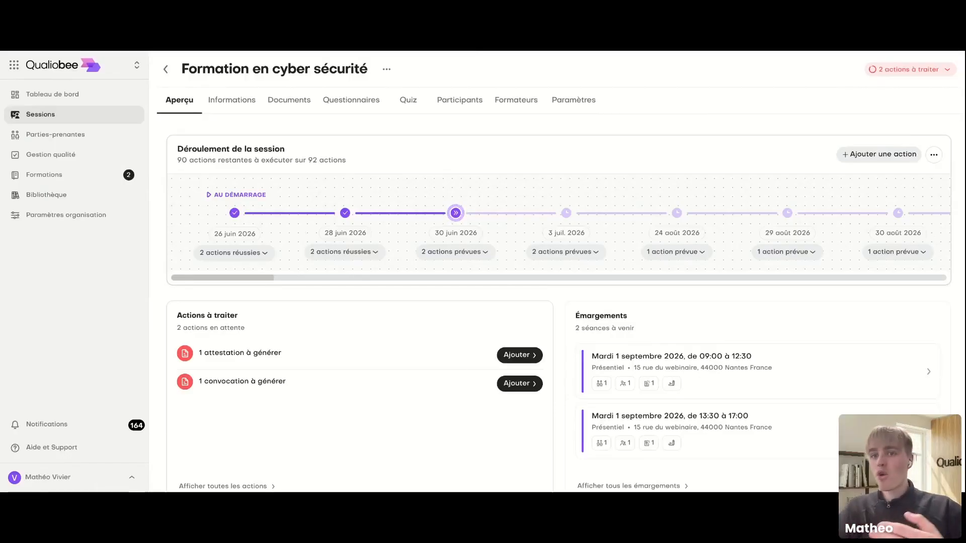
# Step: Schedule a reminder for 1 July 2026 on the 26 juin 2026 action "Envoi de la convention et des documents complémentaires"
pyautogui.click(255, 253)
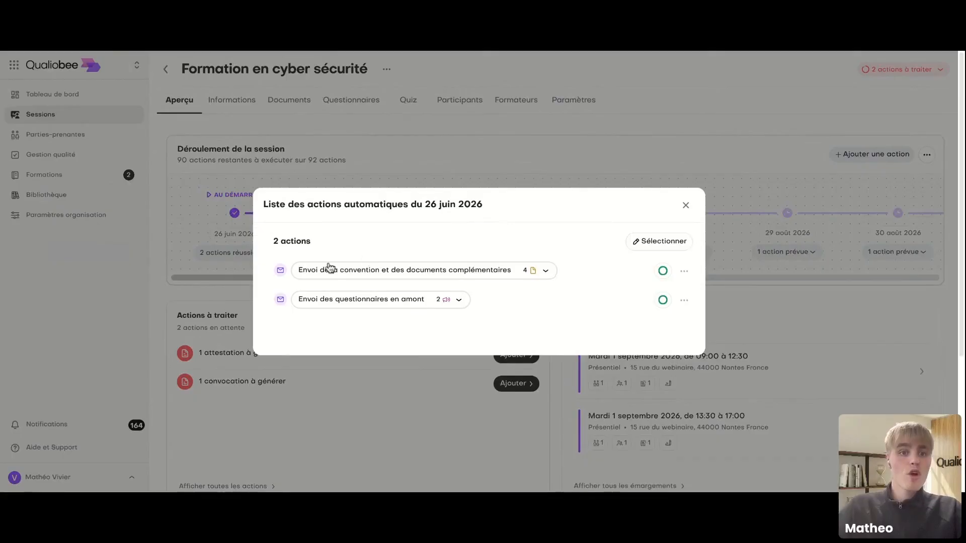
pyautogui.click(684, 272)
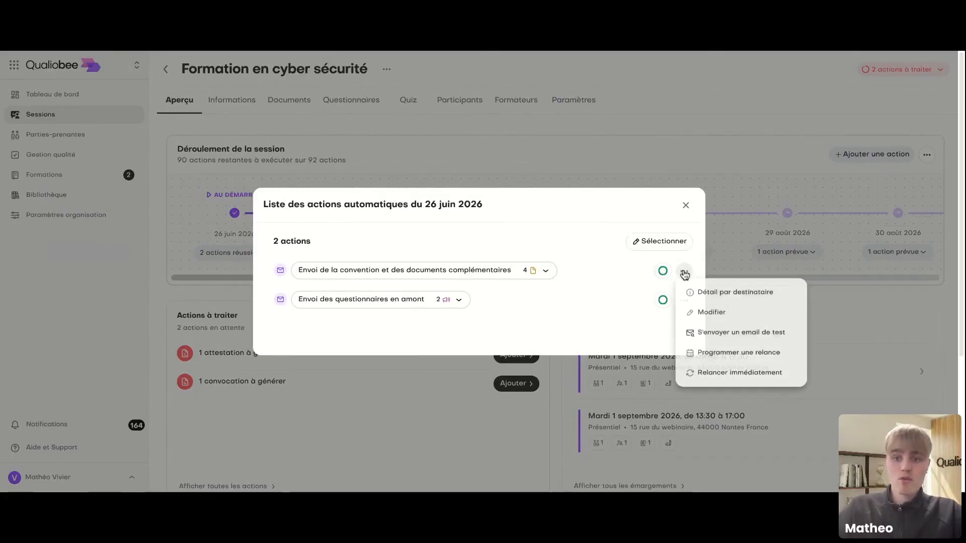
pyautogui.click(719, 354)
pyautogui.click(666, 328)
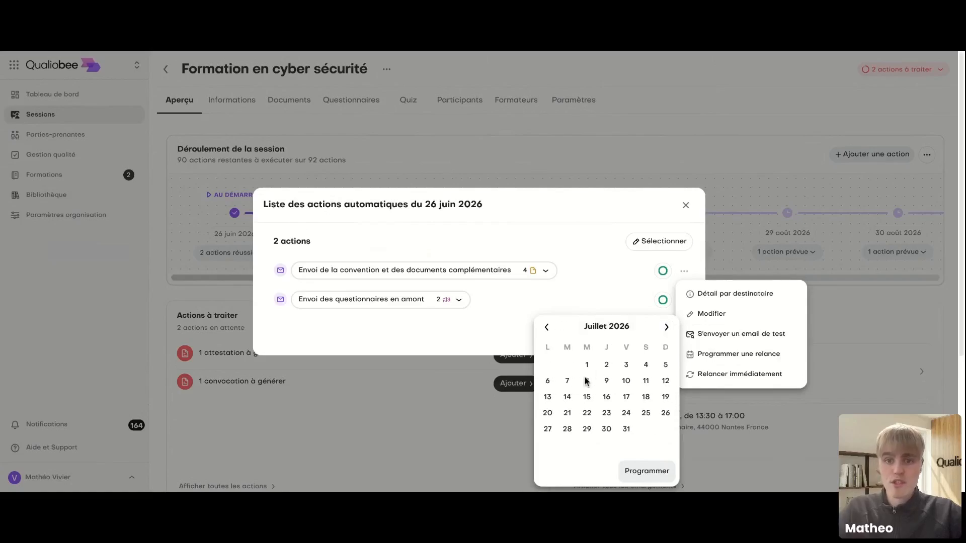
pyautogui.click(587, 366)
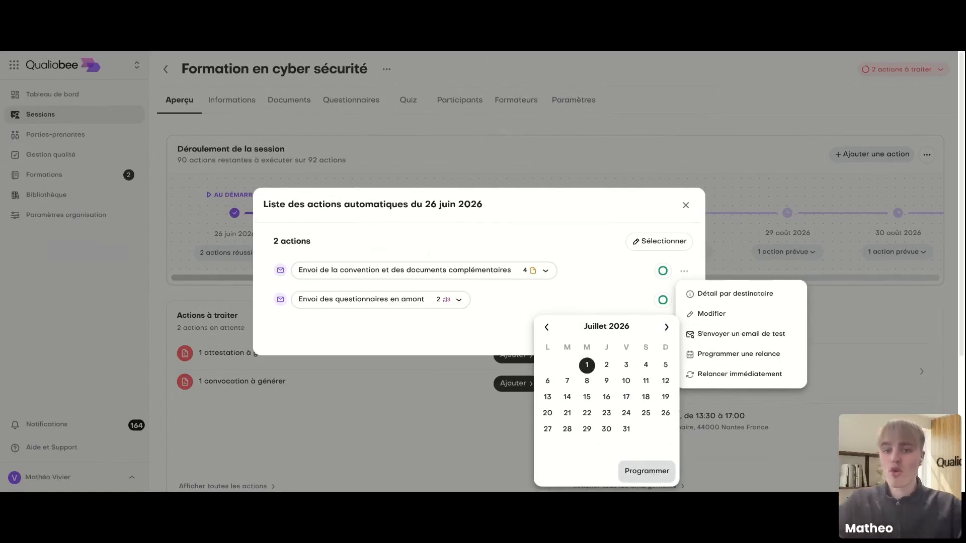
pyautogui.click(647, 471)
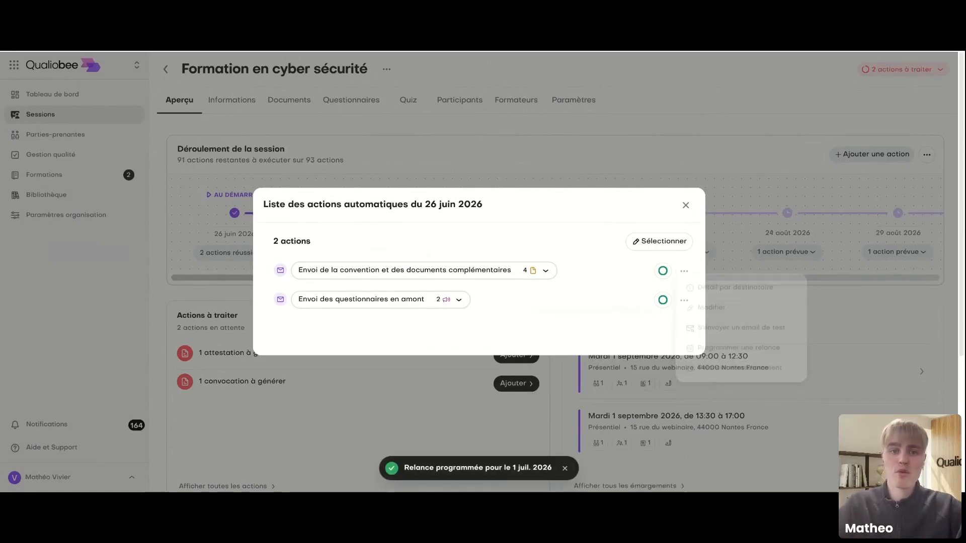
# Step: Relaunch the "Envoi de la convention et des documents complémentaires" action immediately
pyautogui.click(685, 271)
pyautogui.click(694, 374)
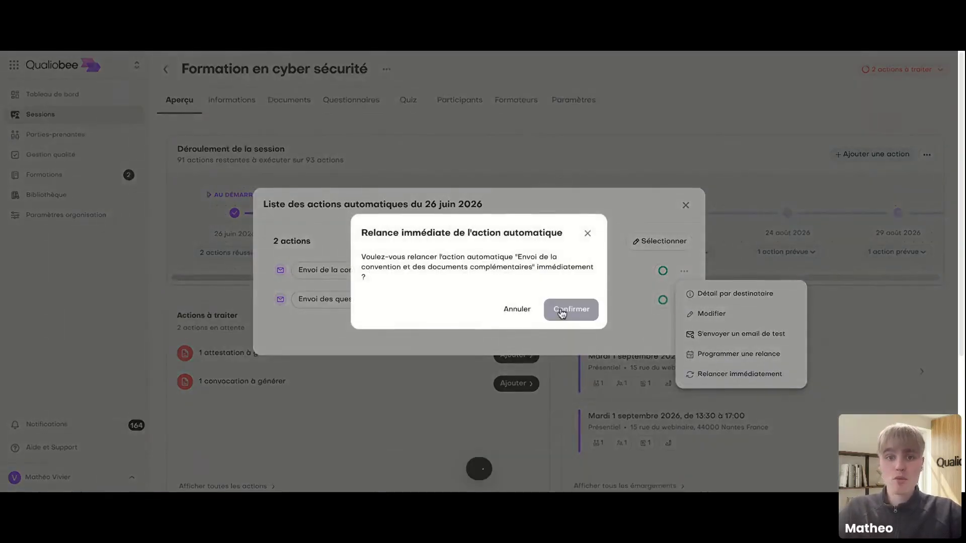
pyautogui.click(562, 311)
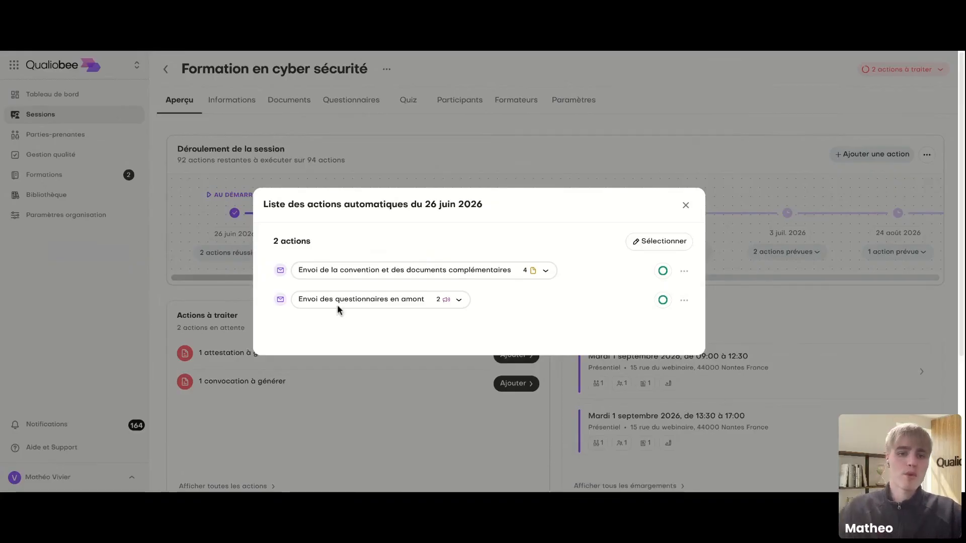
# Step: View the available options for the "Envoi des questionnaires en amont" action and close the actions list
pyautogui.click(683, 301)
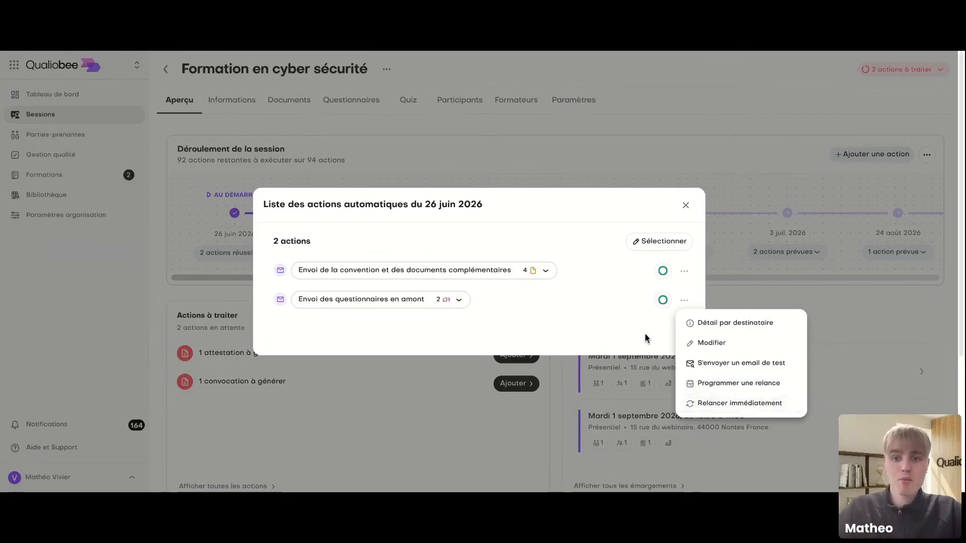
pyautogui.click(590, 318)
pyautogui.click(685, 205)
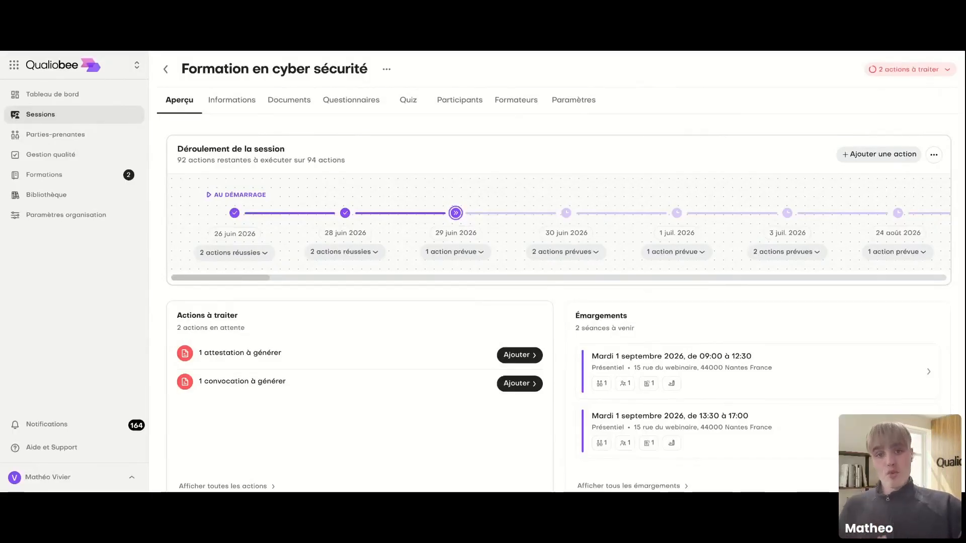
# Step: Add an existing participant from the client Beehelp to the cyber security session
pyautogui.click(455, 103)
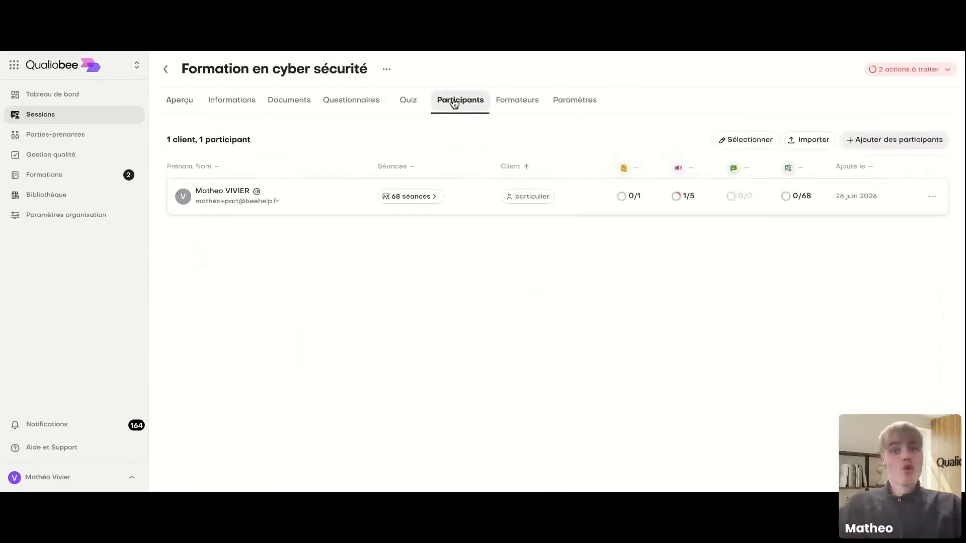
pyautogui.click(872, 144)
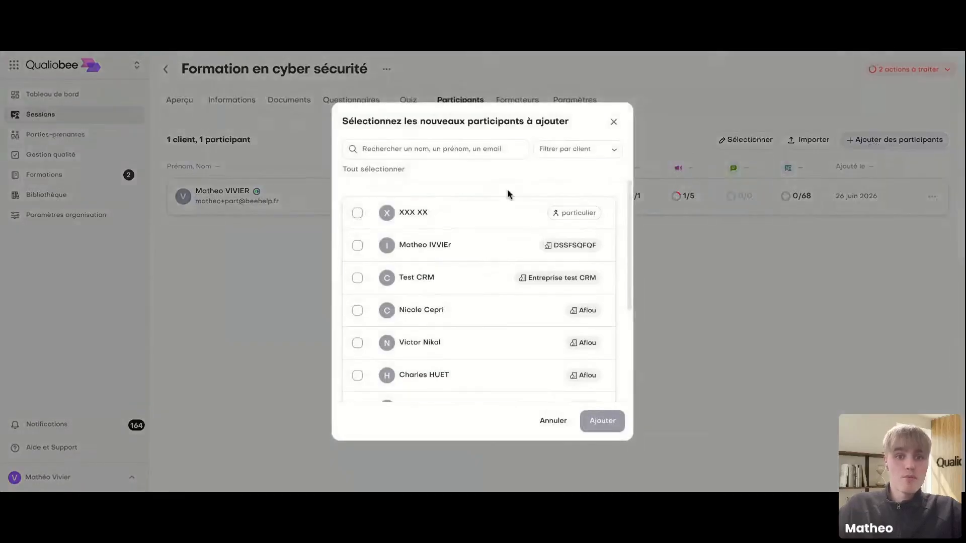
pyautogui.scroll(-10, 479, 346)
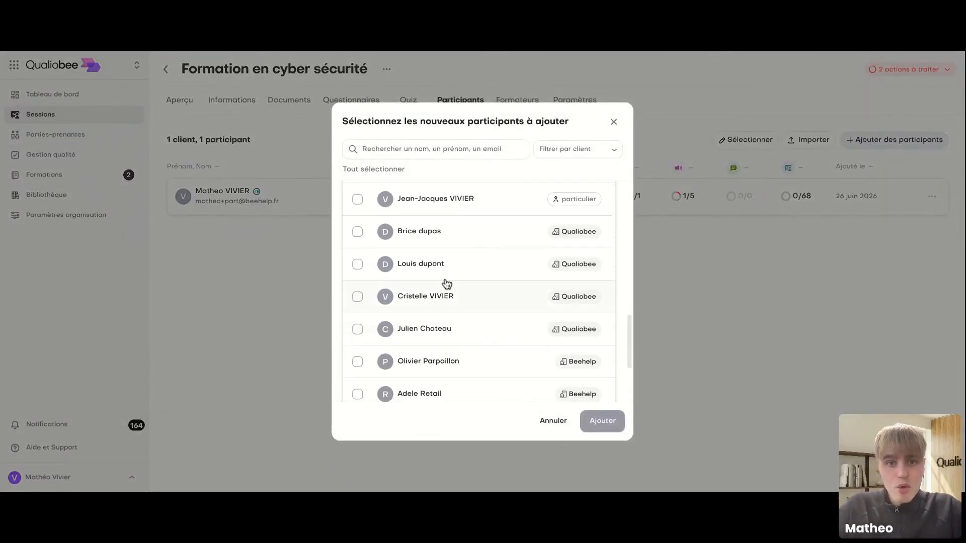
pyautogui.scroll(-3, 455, 382)
pyautogui.click(424, 278)
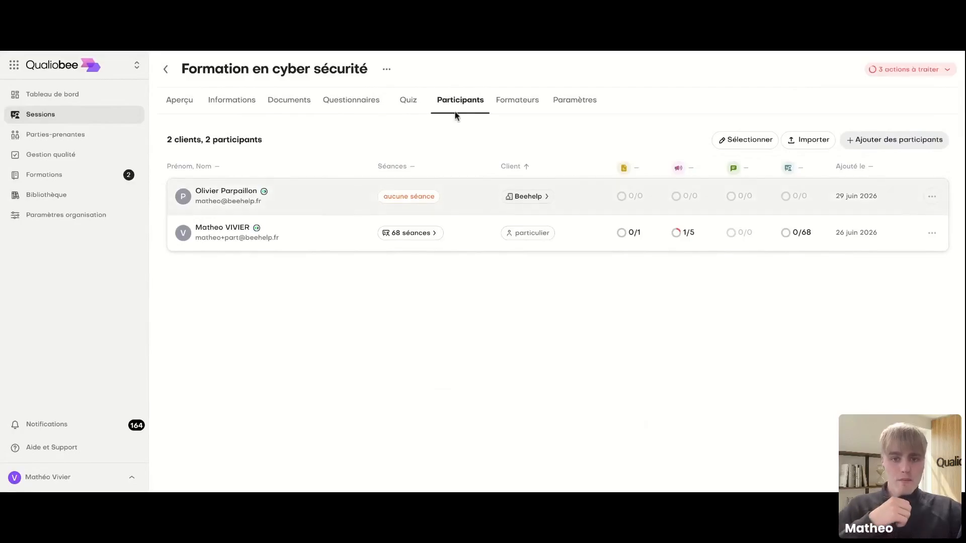
# Step: Open the 26 juin 2026 automatic actions in the session overview and check the send status of "Envoi des questionnaires en amont"
pyautogui.click(179, 100)
pyautogui.click(233, 252)
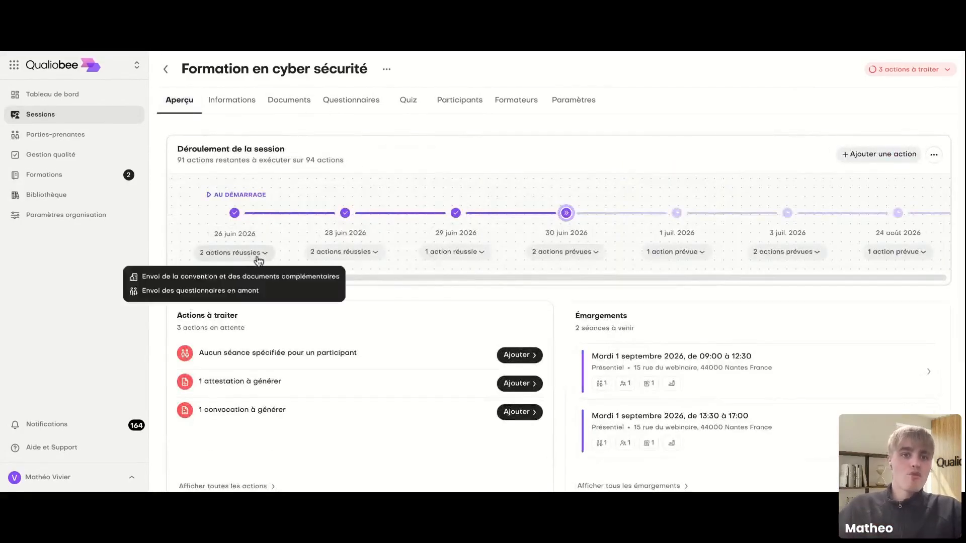
pyautogui.click(211, 289)
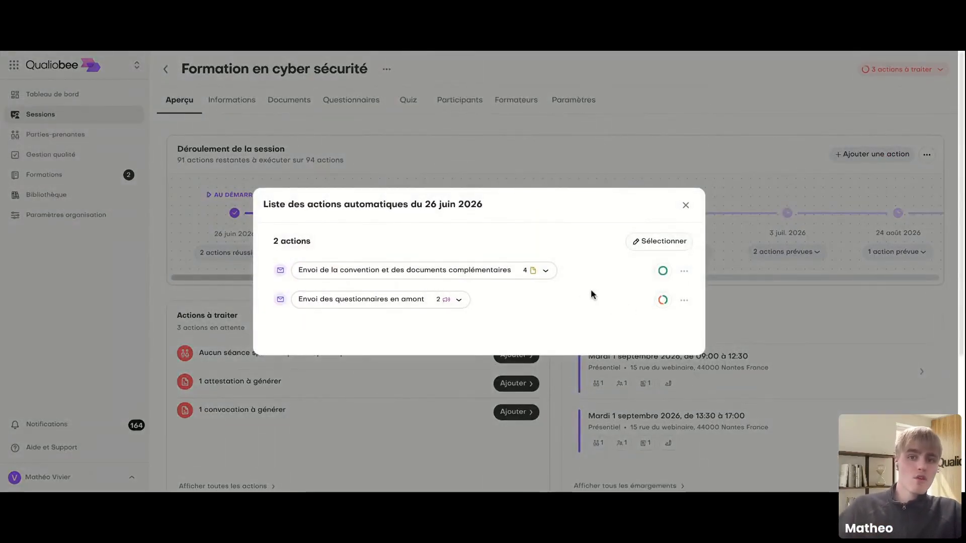
pyautogui.click(684, 302)
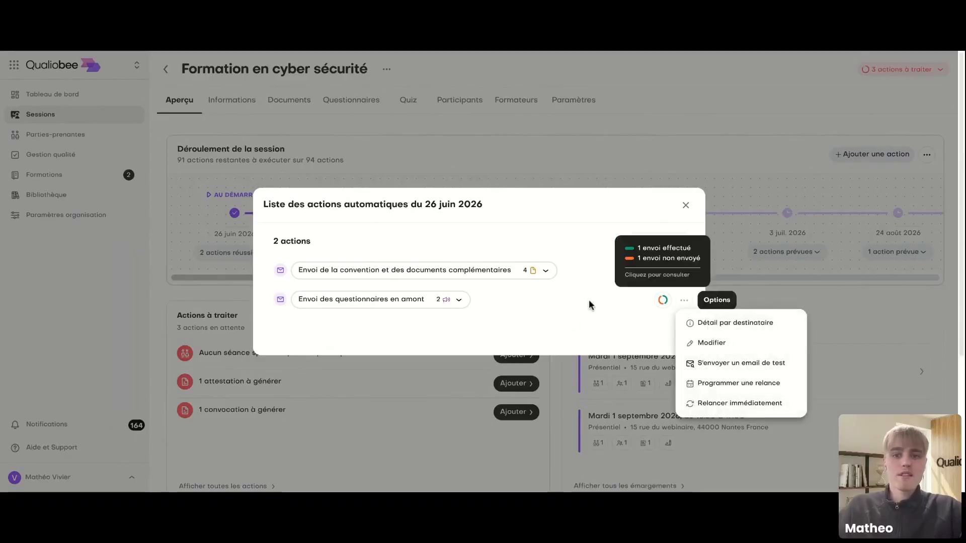
pyautogui.click(578, 327)
pyautogui.moveTo(645, 308)
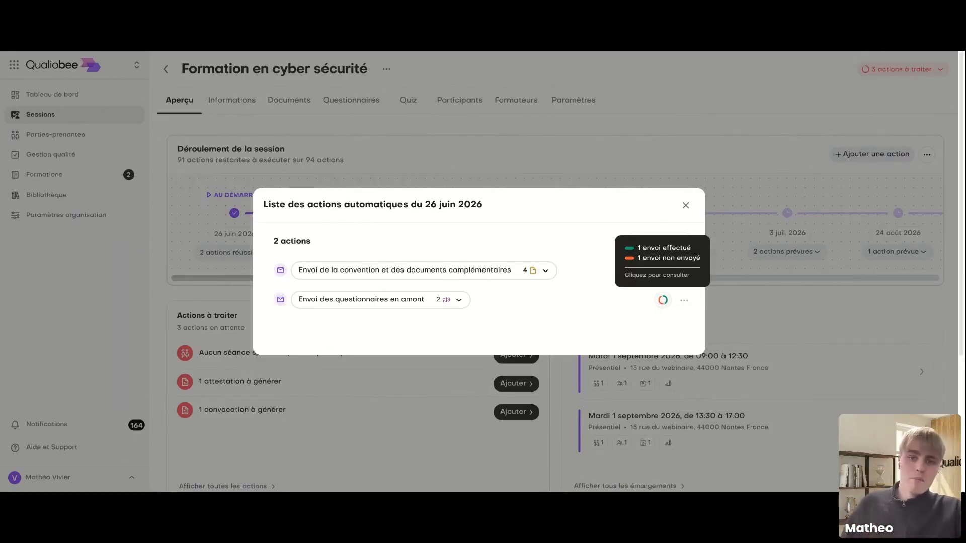
# Step: From the recipient details of "Envoi des questionnaires en amont", send the email immediately to the newly added Beehelp participant
pyautogui.click(683, 301)
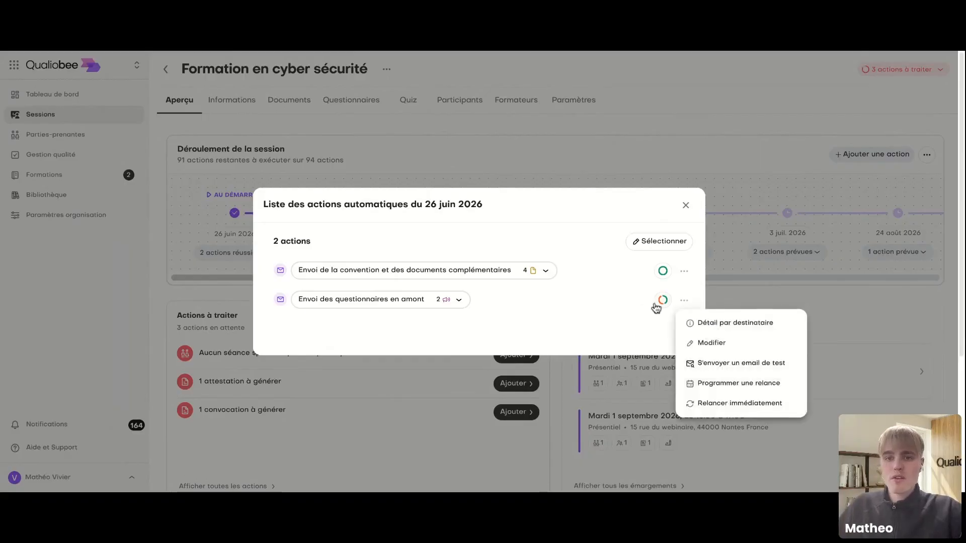
pyautogui.click(724, 327)
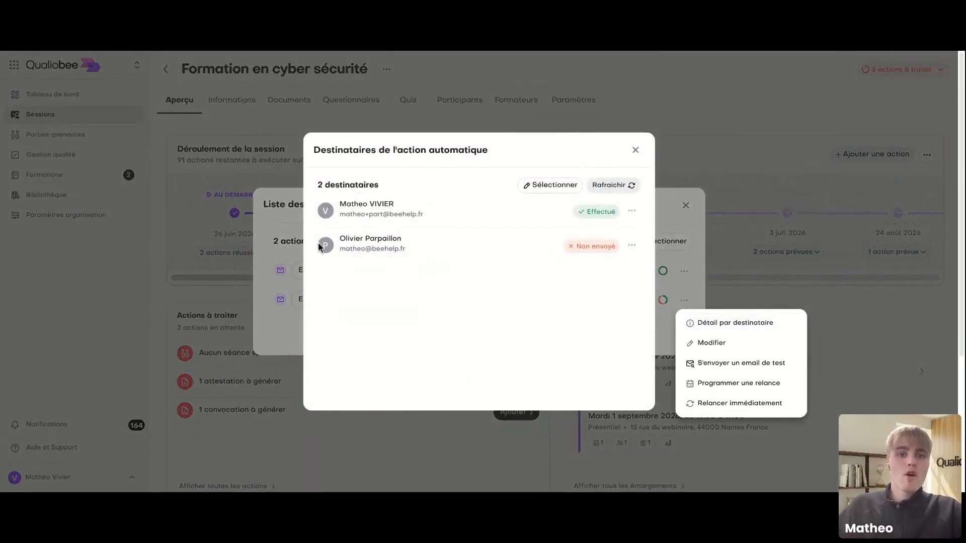
pyautogui.moveTo(336, 239); pyautogui.dragTo(447, 250)
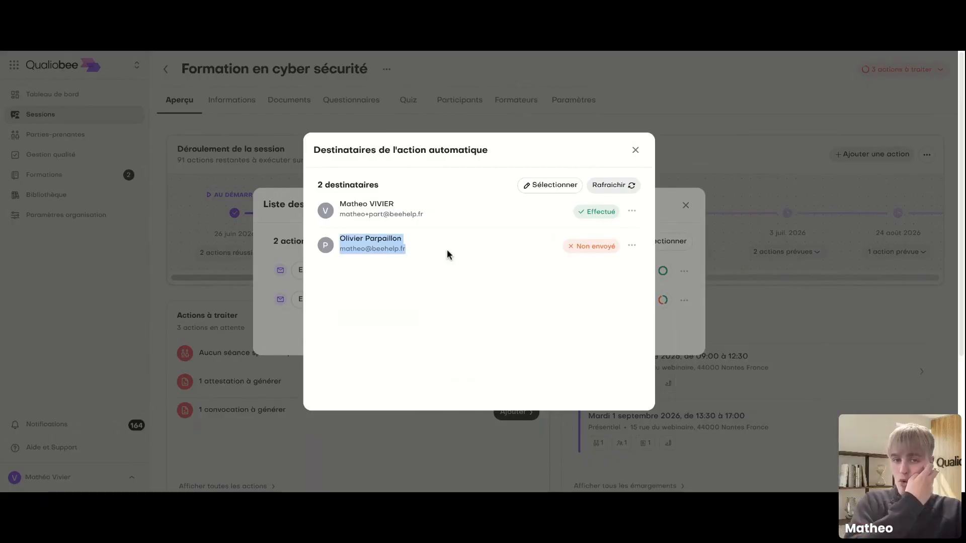
pyautogui.click(632, 246)
pyautogui.click(667, 275)
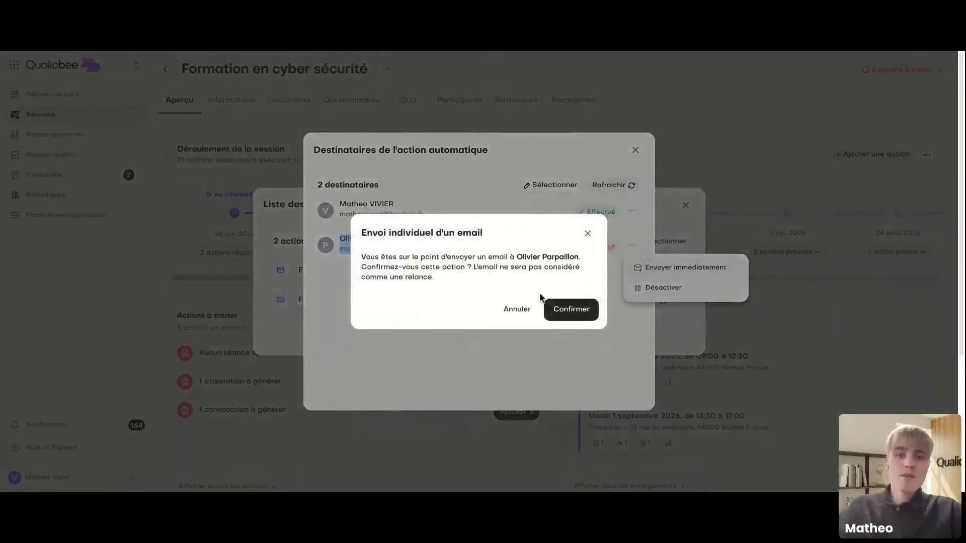
pyautogui.click(575, 308)
pyautogui.click(420, 345)
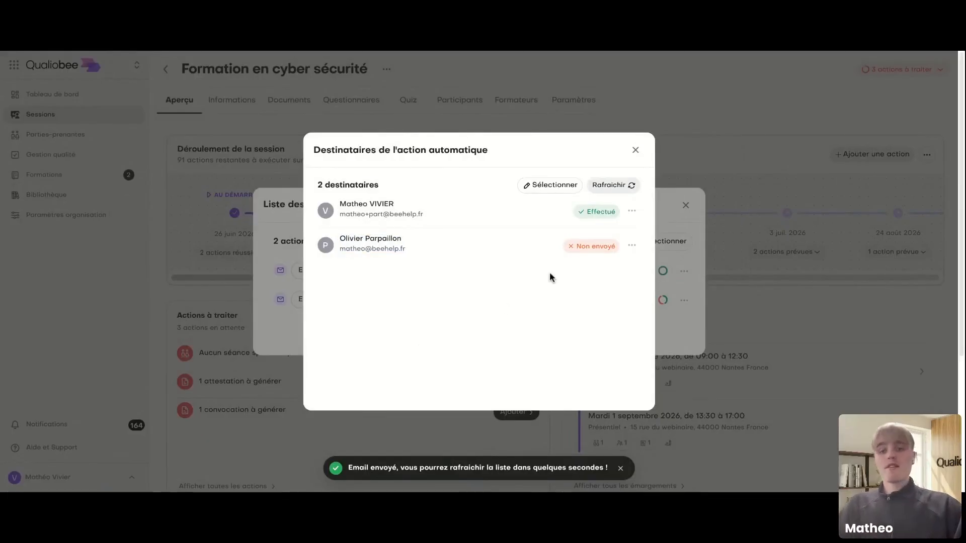
# Step: Refresh the recipients' send statuses for the automatic action and close the recipient and action lists
pyautogui.click(609, 185)
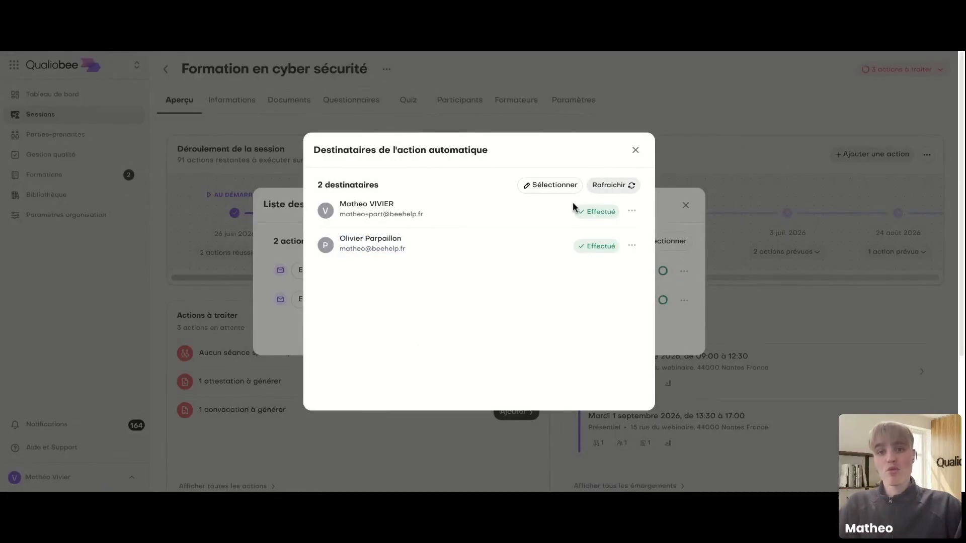
pyautogui.click(635, 151)
pyautogui.click(684, 207)
# Step: Check the lists of automatic actions for 28, 29 and 30 juin 2026 in the cyber security session's timeline
pyautogui.click(319, 251)
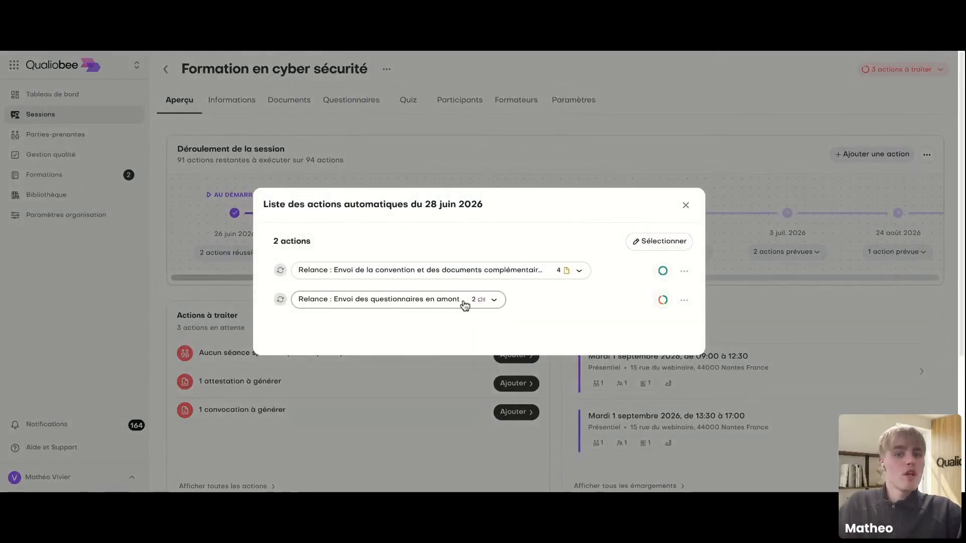
pyautogui.click(686, 207)
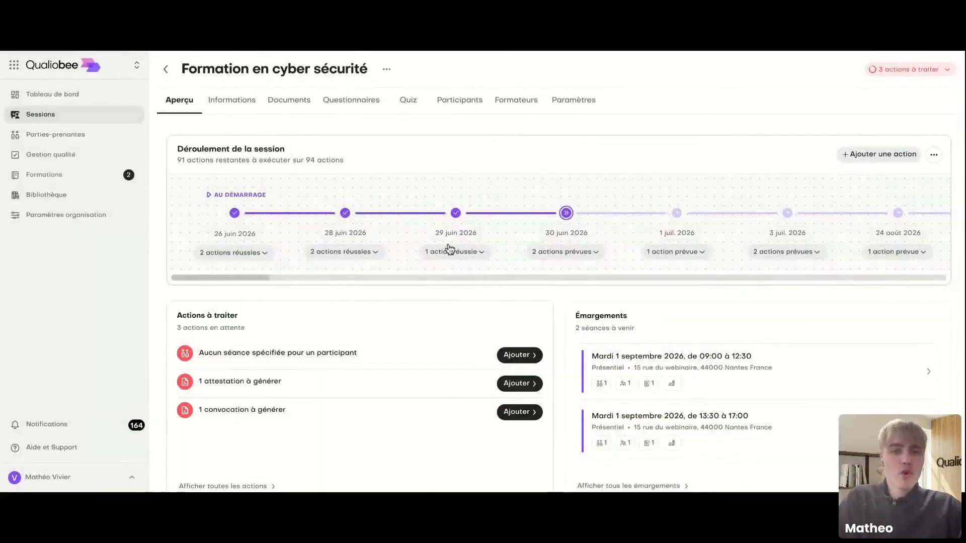
pyautogui.click(465, 255)
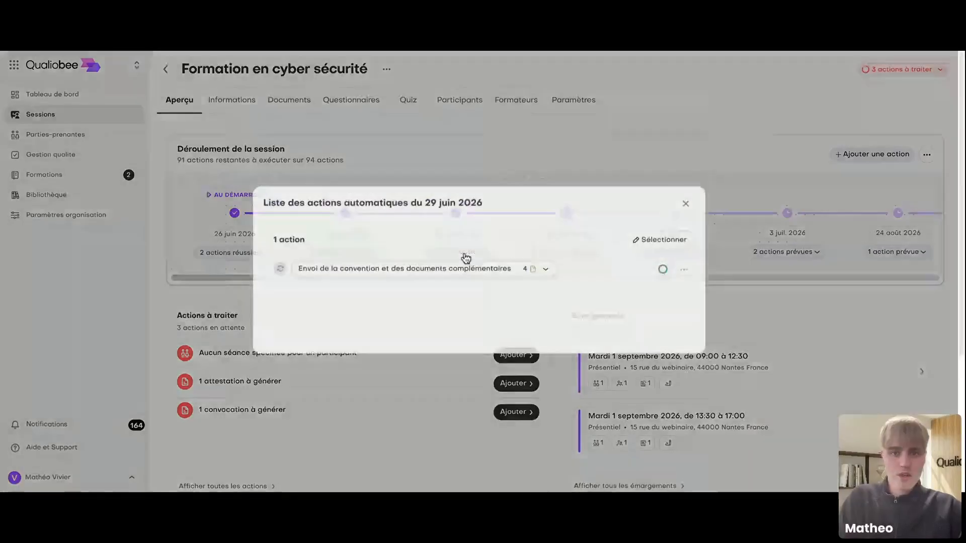
pyautogui.click(685, 205)
pyautogui.click(578, 251)
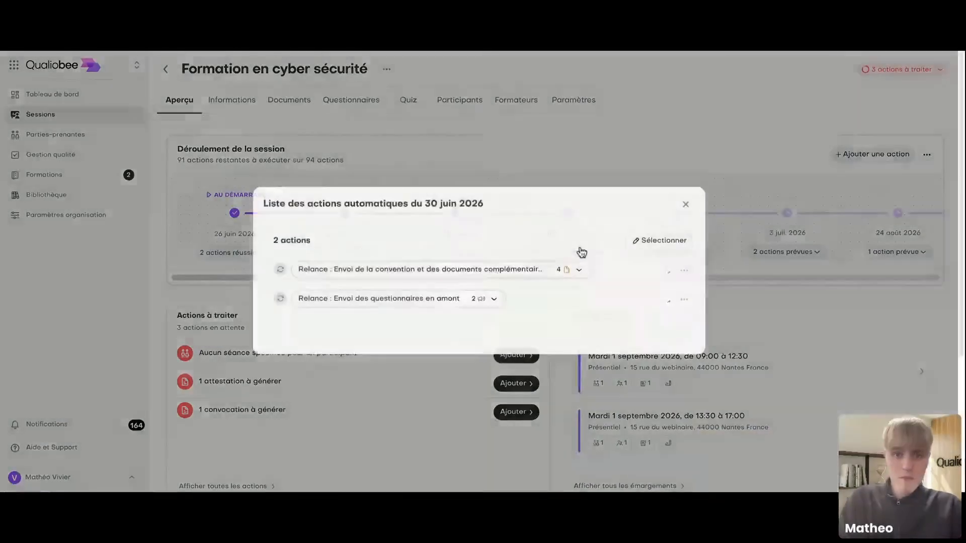
pyautogui.click(685, 206)
# Step: Review the planned actions along the session timeline from 1 juil. 2026 up to the Première séance on 1 sept. 2026
pyautogui.hscroll(2, 594, 230)
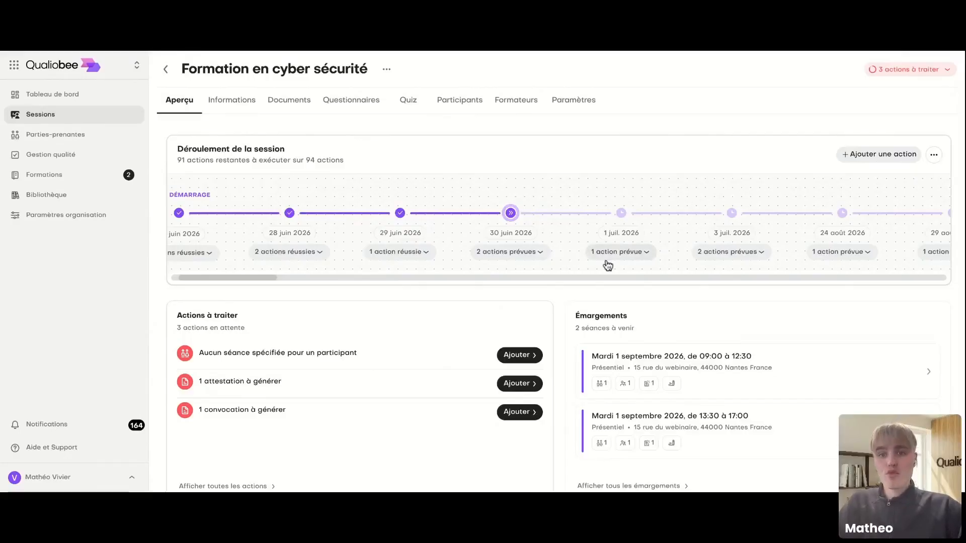
pyautogui.moveTo(624, 251)
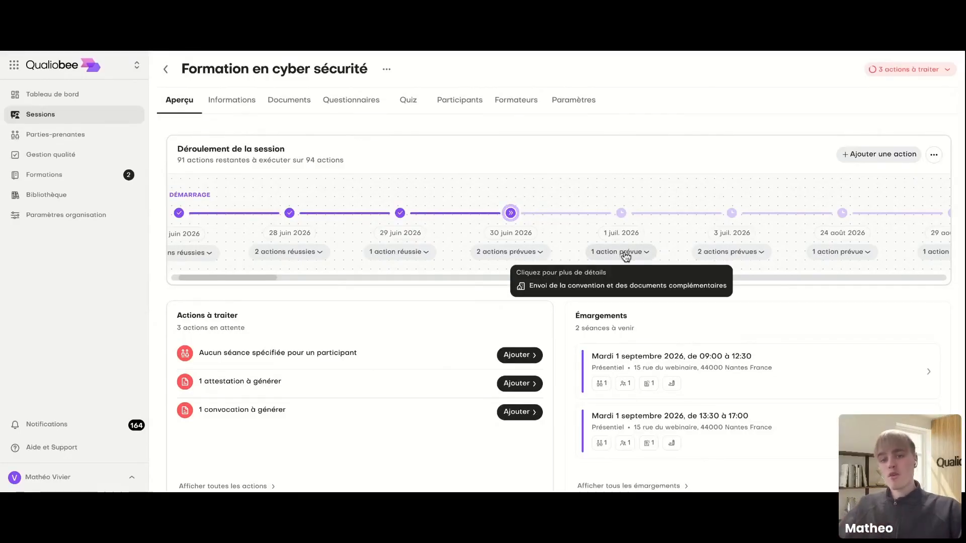
pyautogui.hscroll(1, 625, 255)
pyautogui.hscroll(1, 626, 254)
pyautogui.moveTo(665, 257)
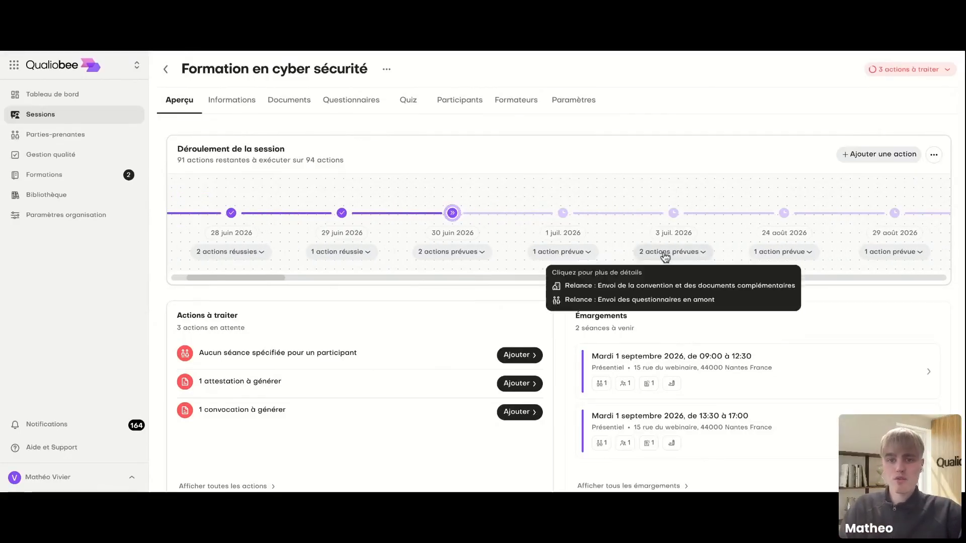
pyautogui.hscroll(3, 665, 256)
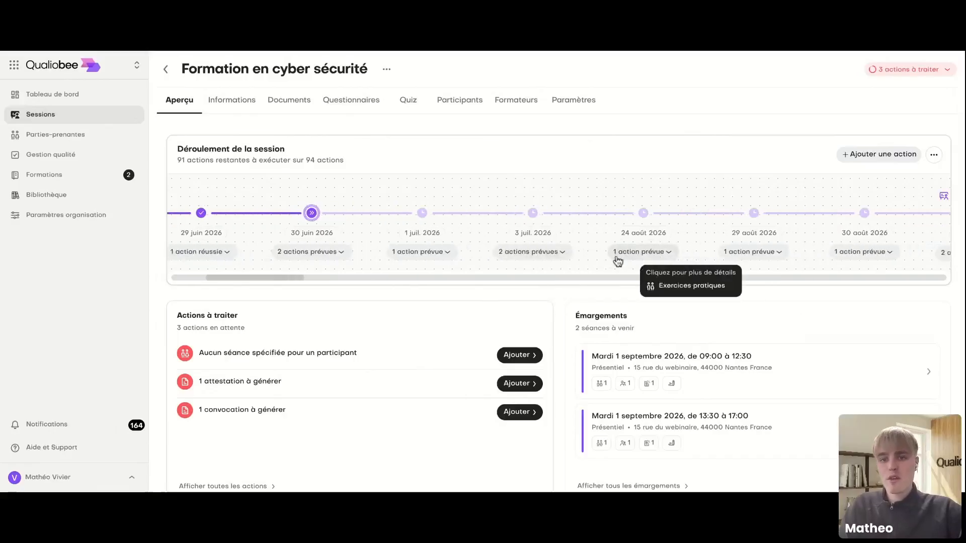
pyautogui.hscroll(12, 524, 192)
pyautogui.hscroll(3, 524, 193)
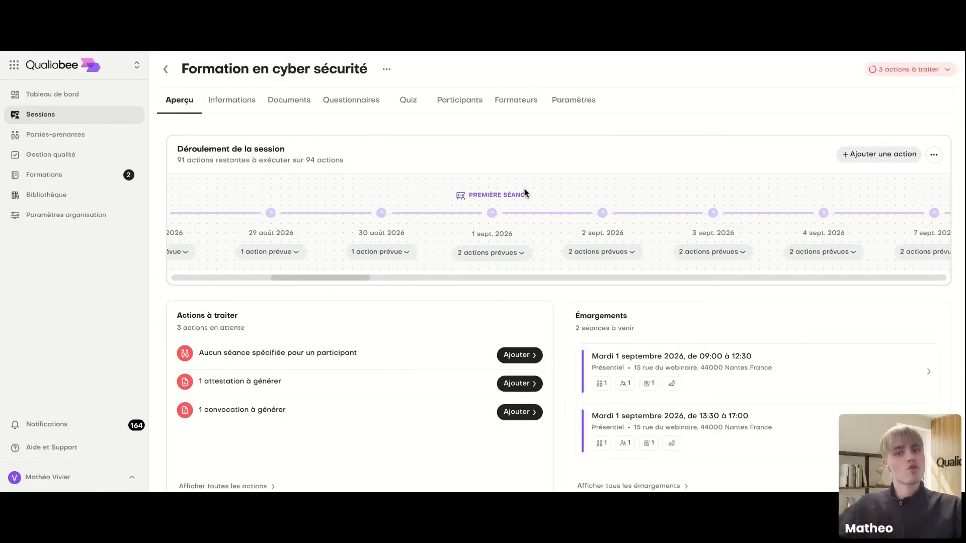
pyautogui.moveTo(475, 262)
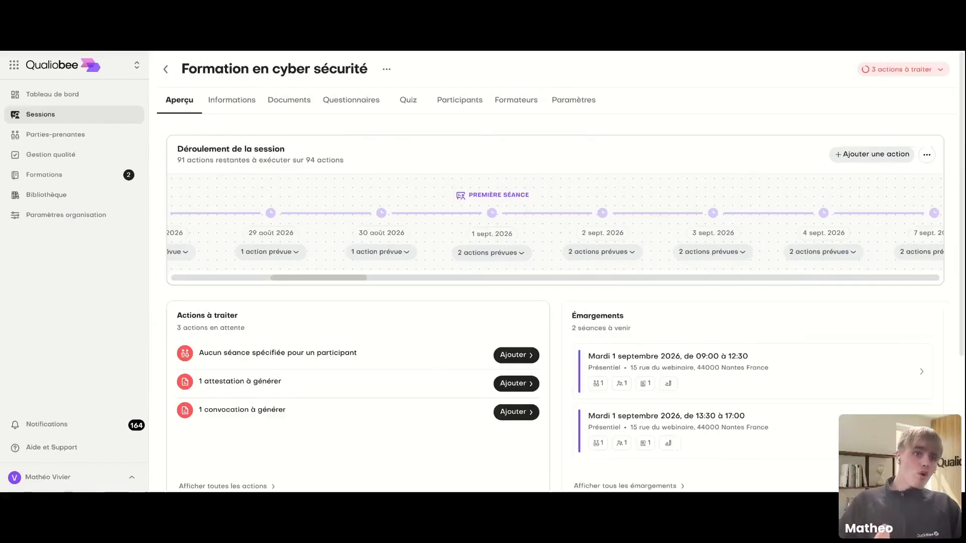
# Step: Open the Déroulement of the training "Formation test" and examine its emails starting from "Démarrage de la session"
pyautogui.click(111, 179)
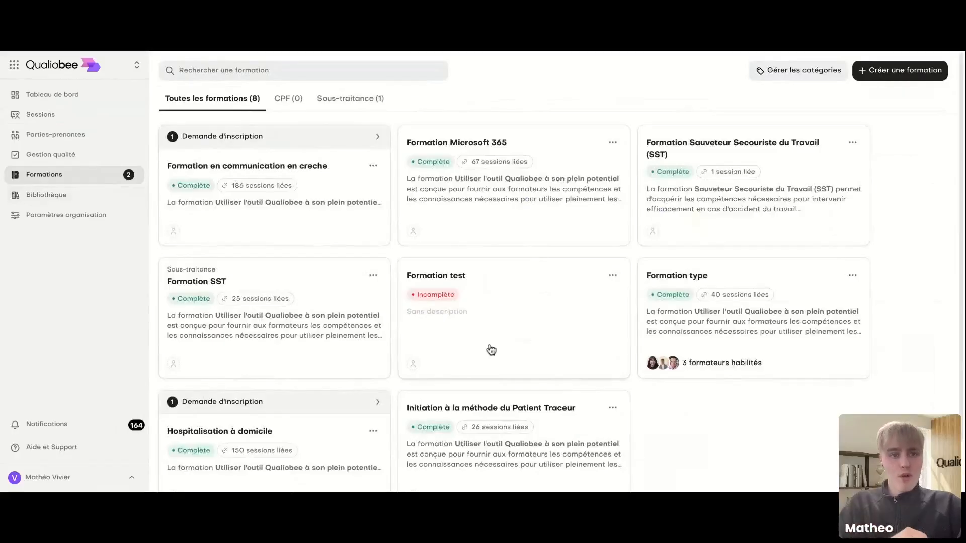
pyautogui.click(490, 349)
pyautogui.click(509, 105)
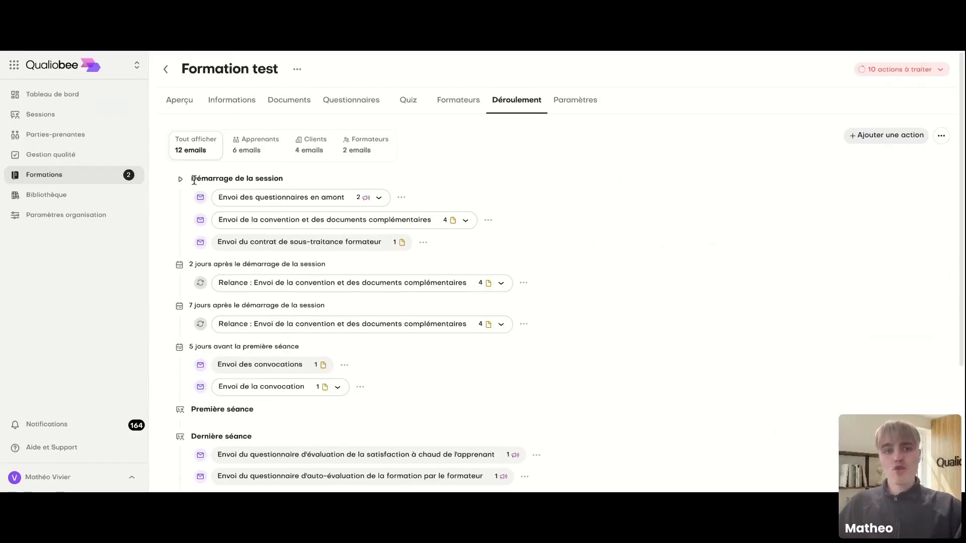
pyautogui.moveTo(193, 180); pyautogui.dragTo(337, 182)
pyautogui.click(337, 179)
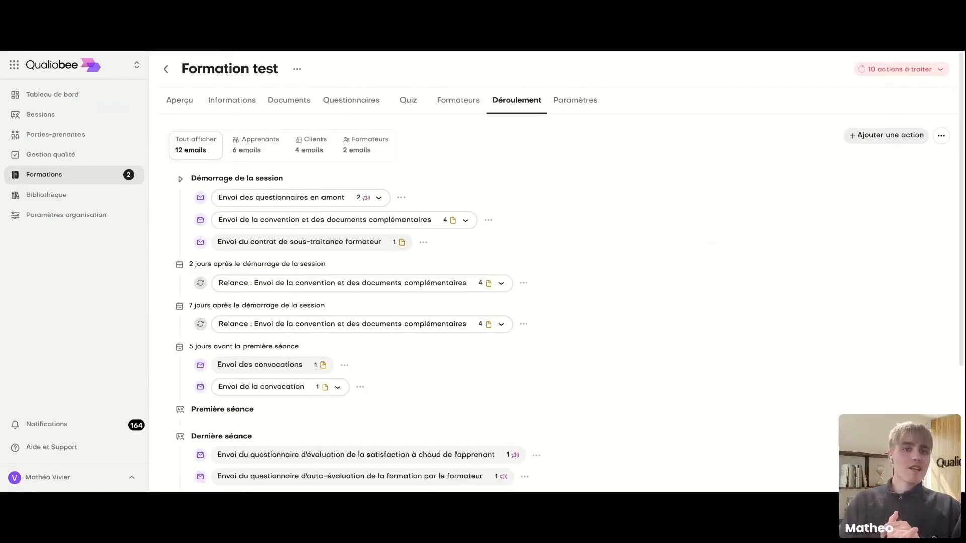
pyautogui.moveTo(191, 178); pyautogui.dragTo(283, 178)
pyautogui.scroll(-1, 295, 302)
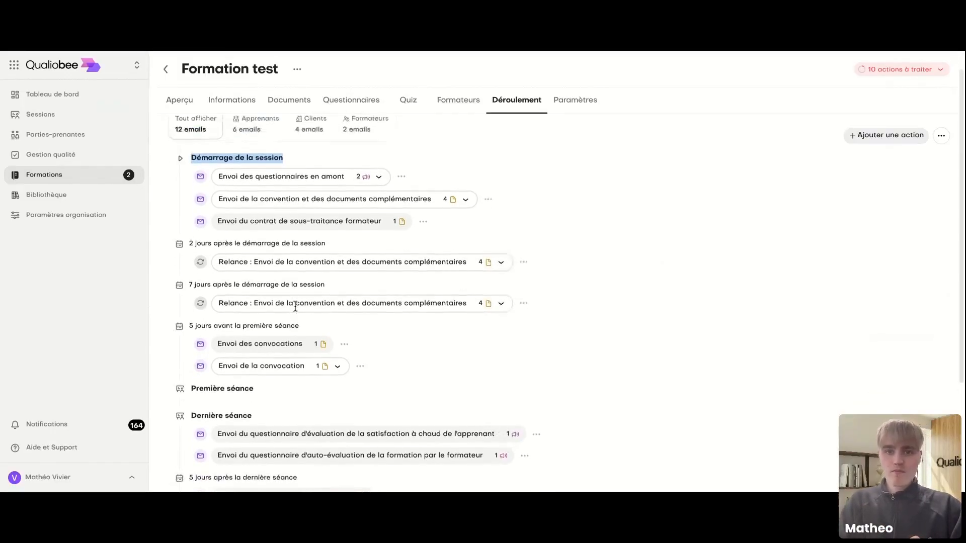
pyautogui.scroll(1, 295, 306)
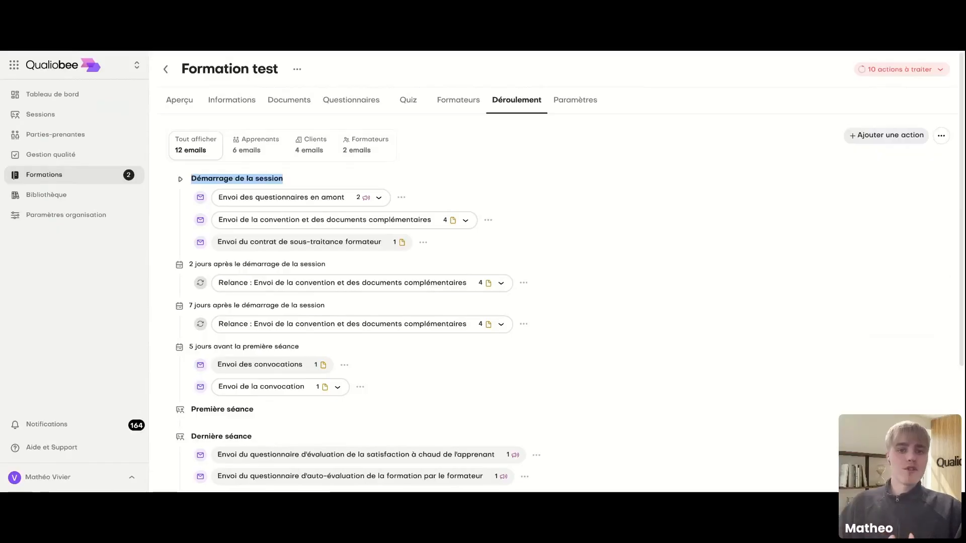
# Step: View the options available for the "Envoi de la convention et des documents complémentaires" email under Démarrage de la session
pyautogui.click(488, 221)
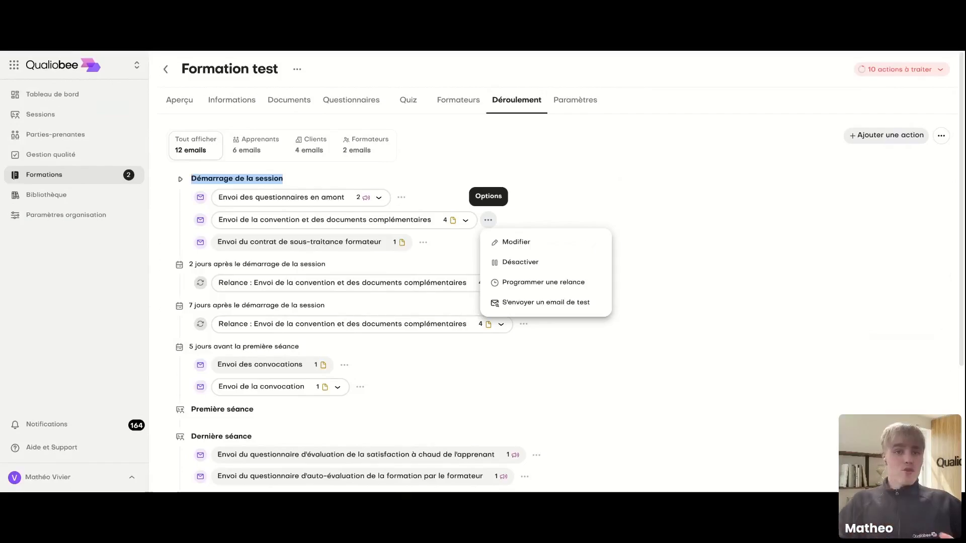
pyautogui.click(517, 195)
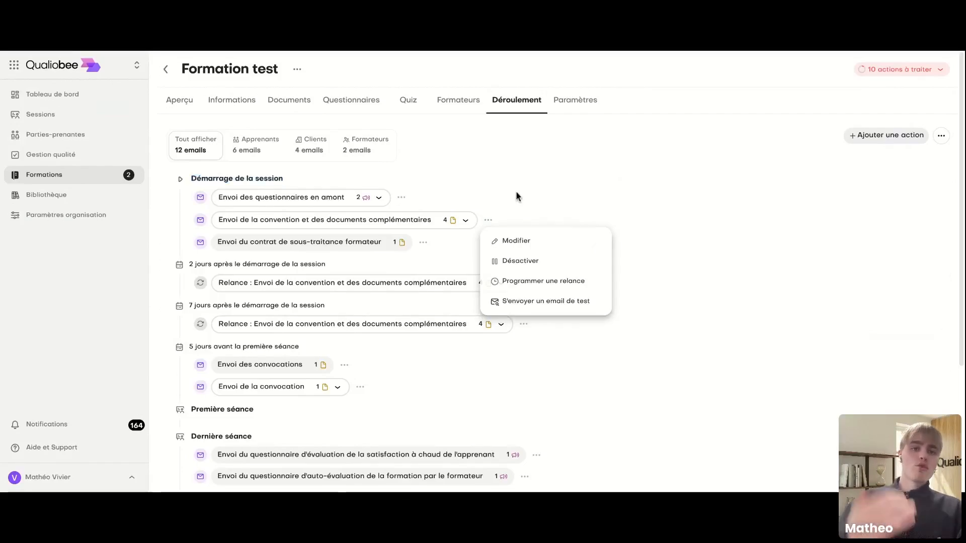
pyautogui.click(517, 196)
# Step: Open the session "Formation Sauveteur Secouriste du Travail (SST)" and look over its timeline and the automatic action creation form
pyautogui.click(112, 123)
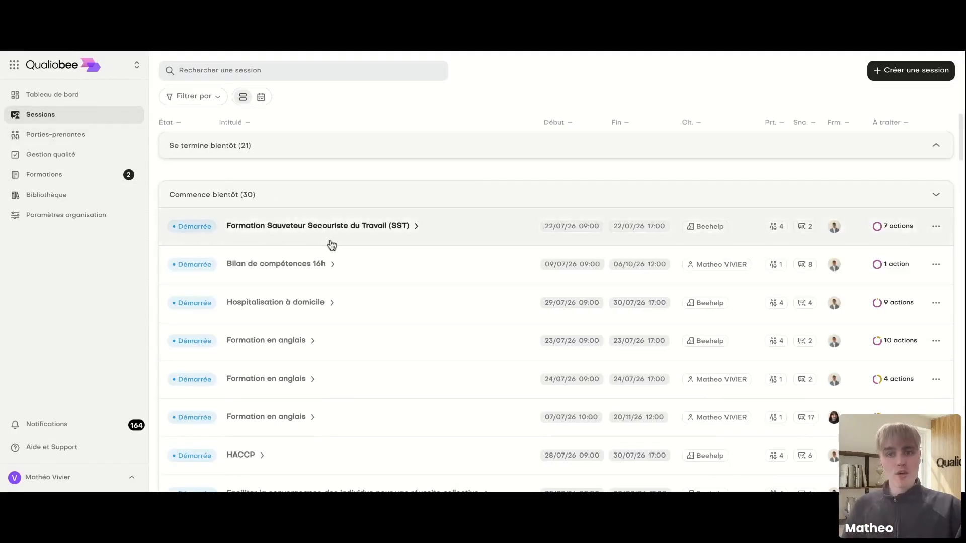
pyautogui.click(330, 241)
pyautogui.hscroll(5, 295, 232)
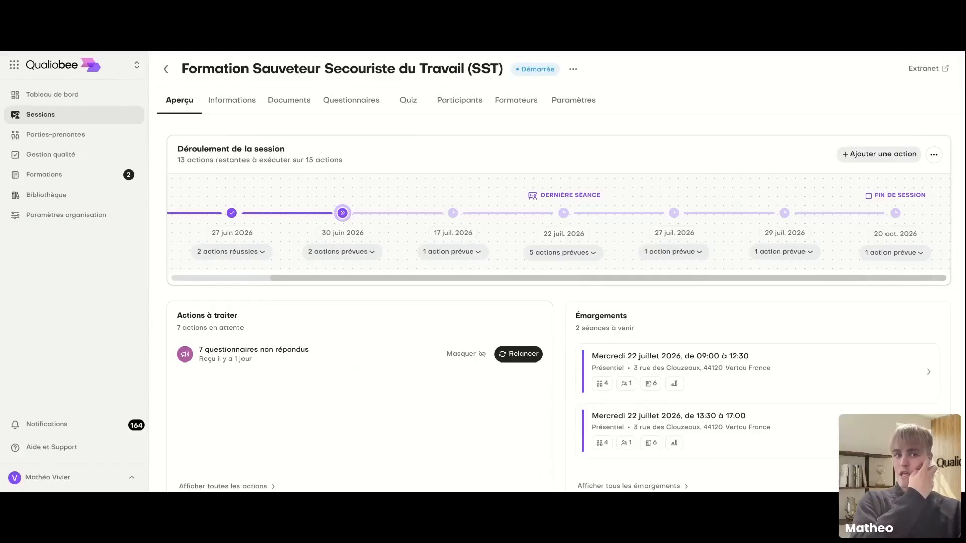
pyautogui.hscroll(-5, 288, 252)
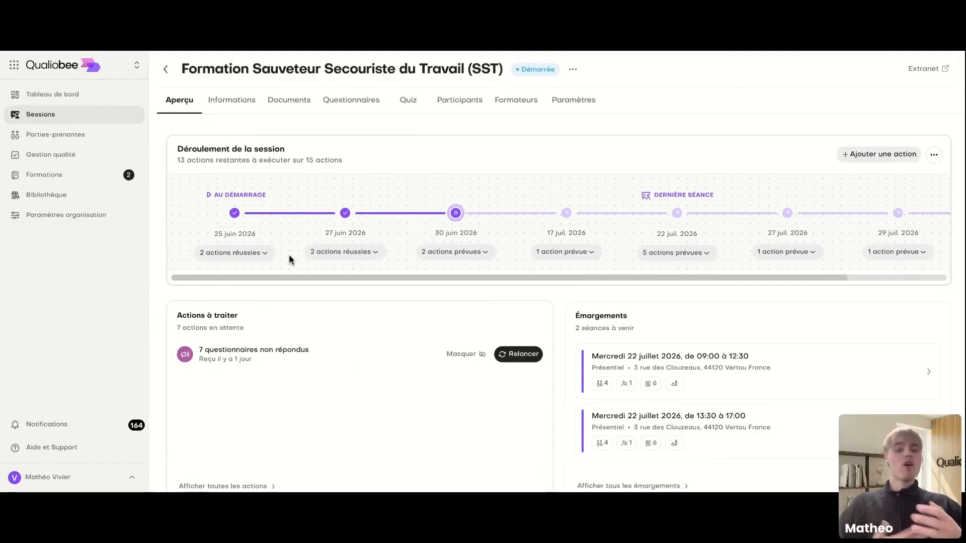
pyautogui.click(840, 156)
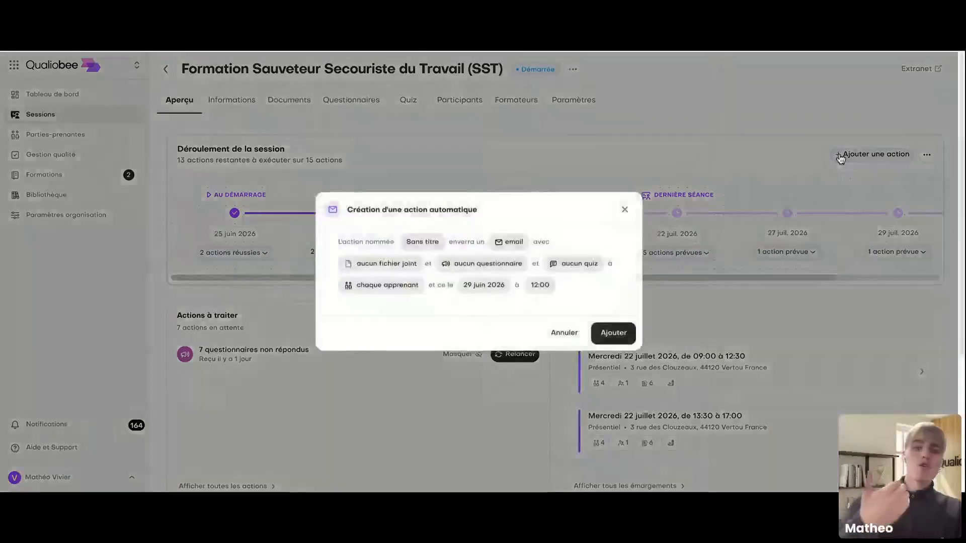
pyautogui.click(623, 209)
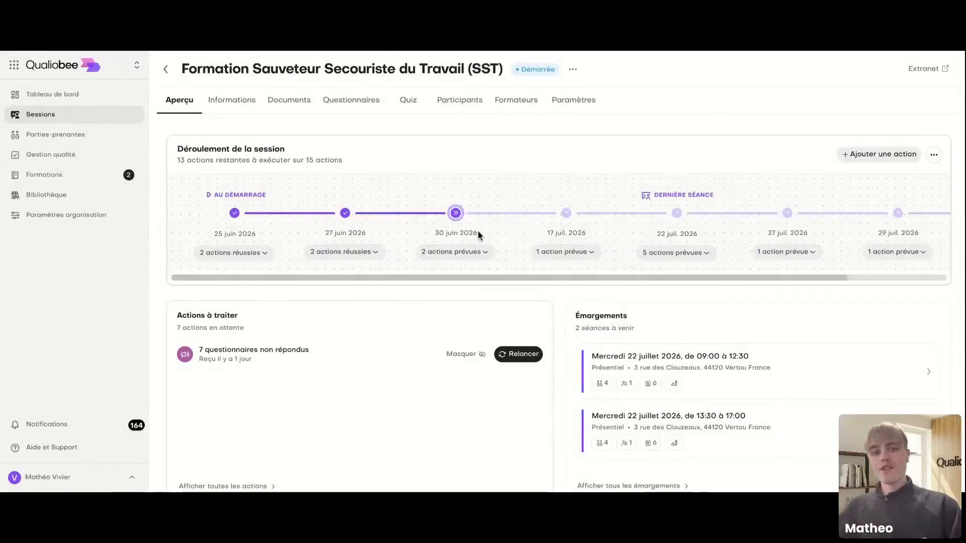
# Step: Reschedule the 30 juin 2026 reminder "Relance : Envoi de la convention et des documents complémentaires" to 1 juil. 2026 at 10:30
pyautogui.click(456, 252)
pyautogui.click(684, 272)
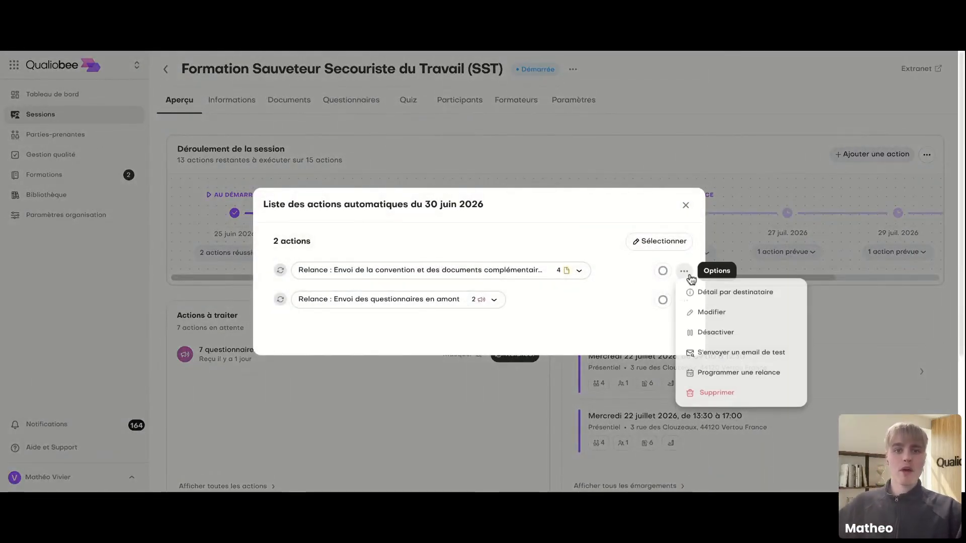
pyautogui.click(700, 313)
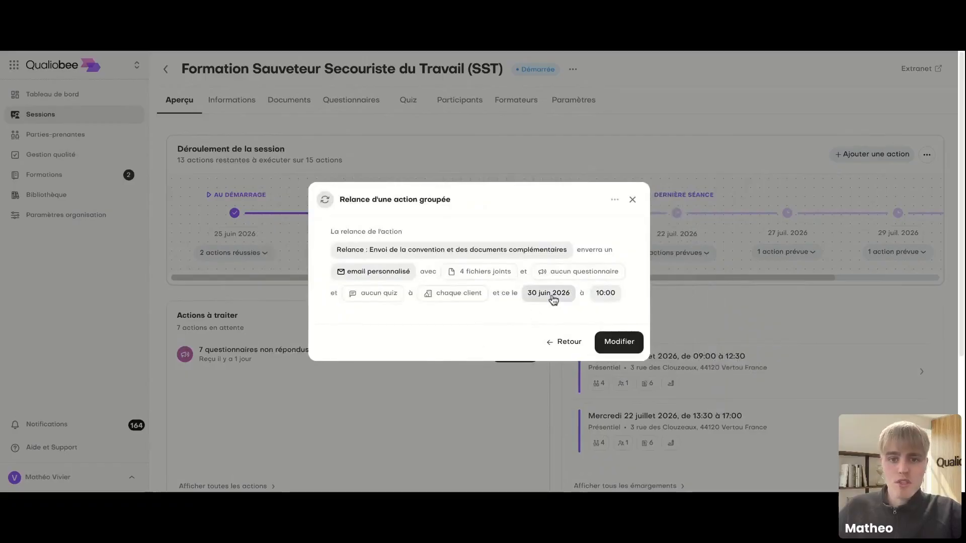
pyautogui.click(552, 295)
pyautogui.scroll(-1, 505, 349)
pyautogui.click(485, 352)
pyautogui.click(599, 304)
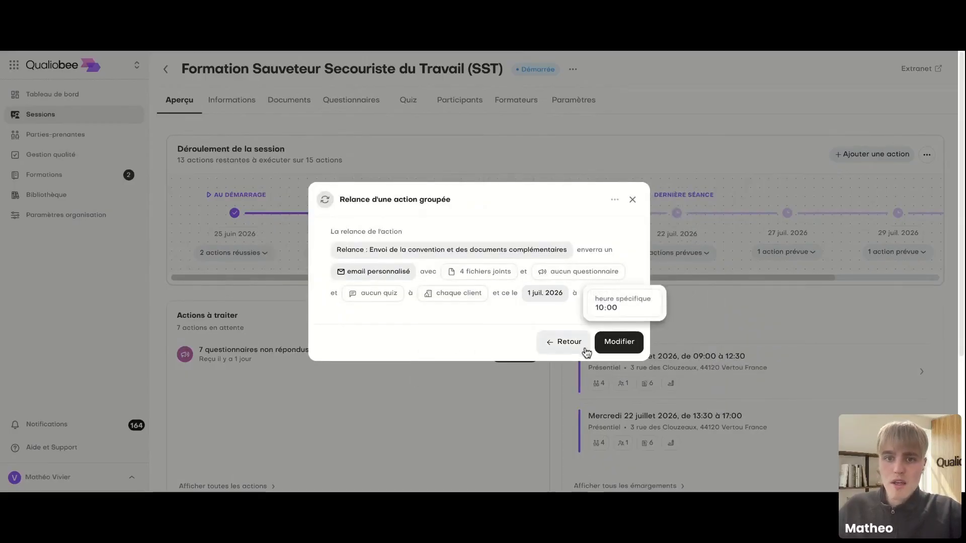
pyautogui.click(610, 310)
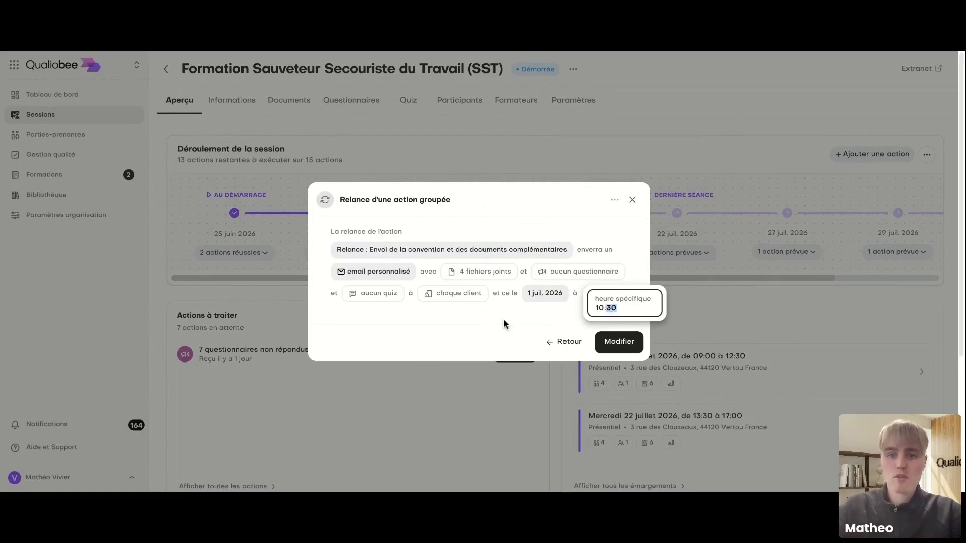
pyautogui.click(620, 346)
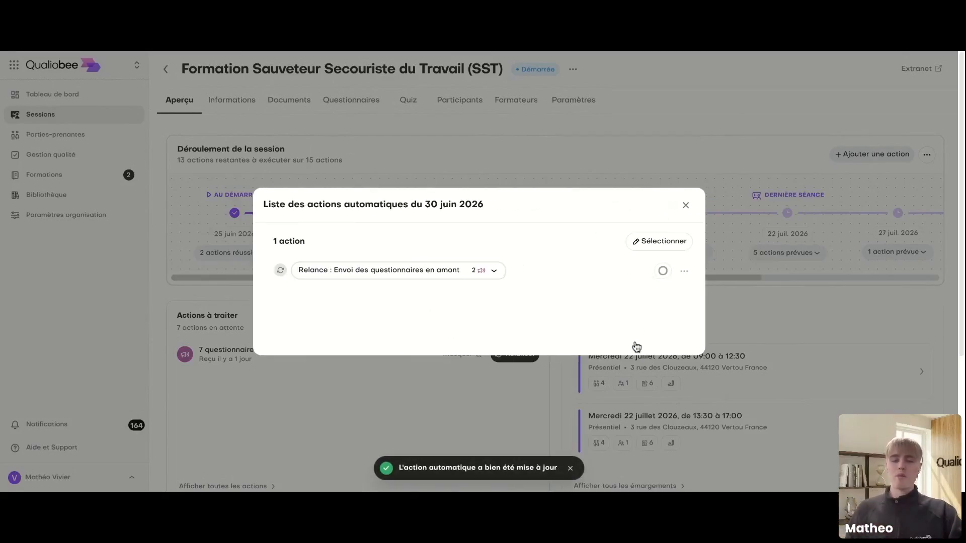
pyautogui.click(685, 205)
pyautogui.moveTo(359, 254)
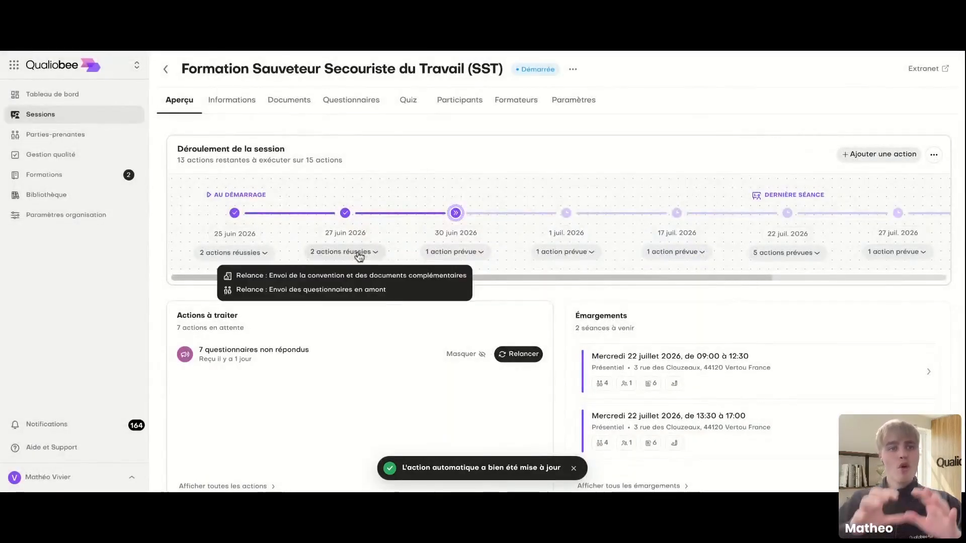